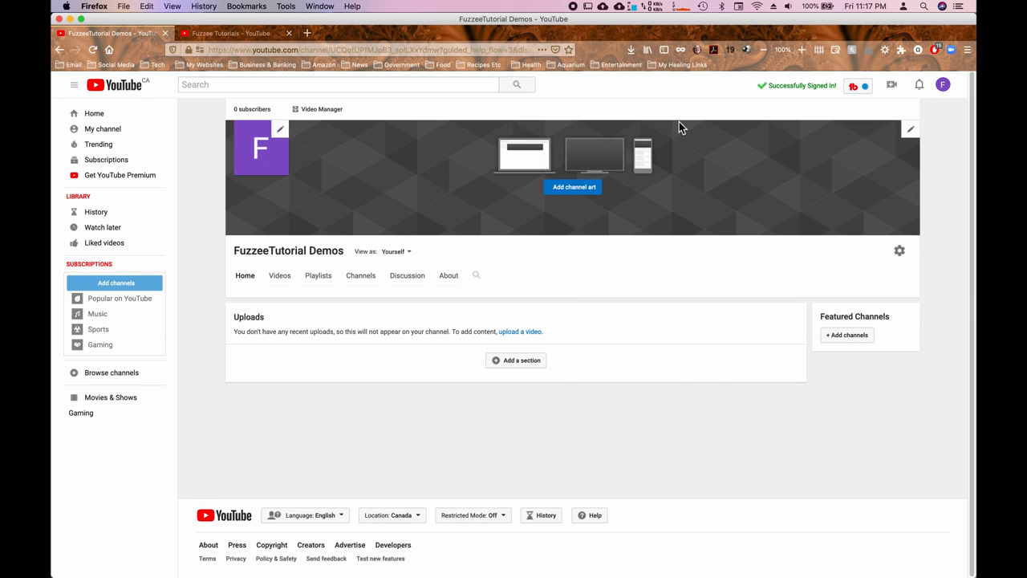
pyautogui.click(944, 88)
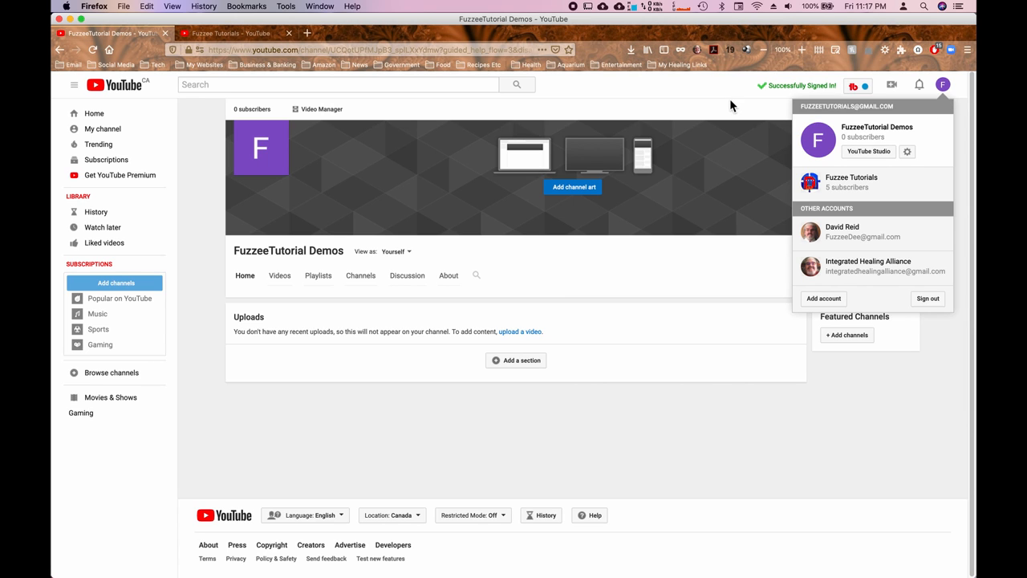
pyautogui.click(712, 80)
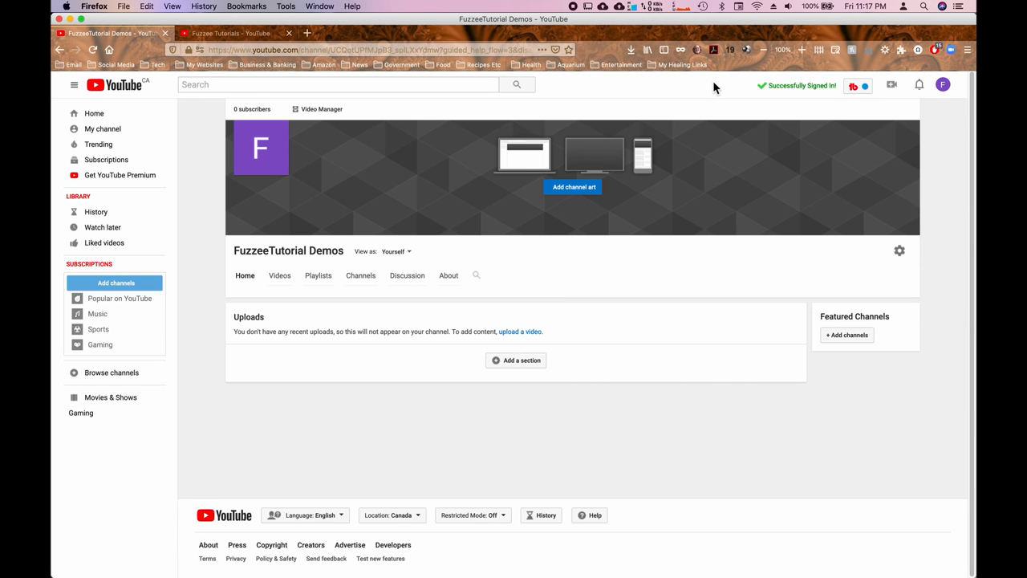
# Step: Edit the channel icon through its Brand Account and upload IMG_0410.JPG from the Photos library as the profile photo
pyautogui.click(282, 131)
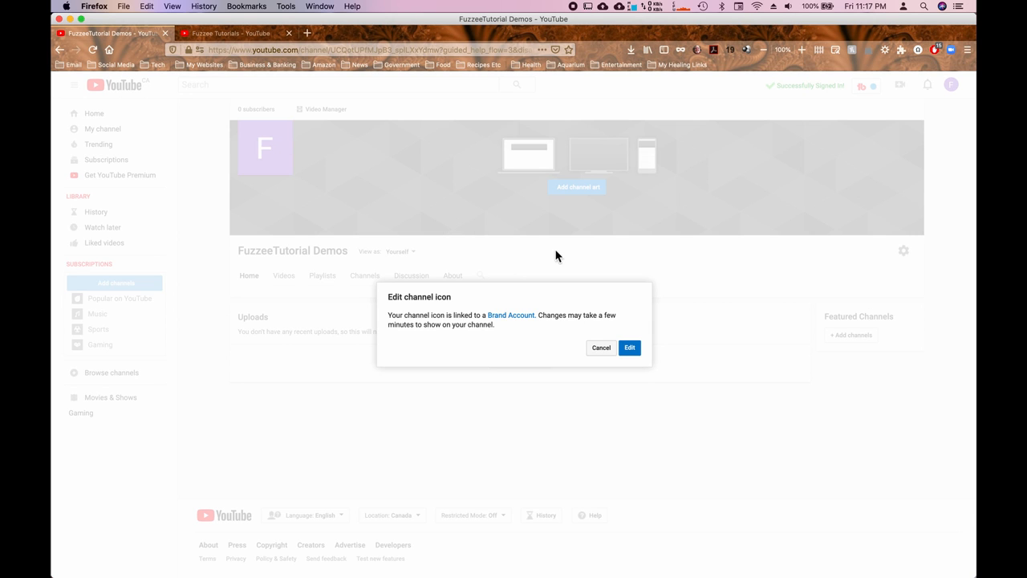
pyautogui.click(630, 348)
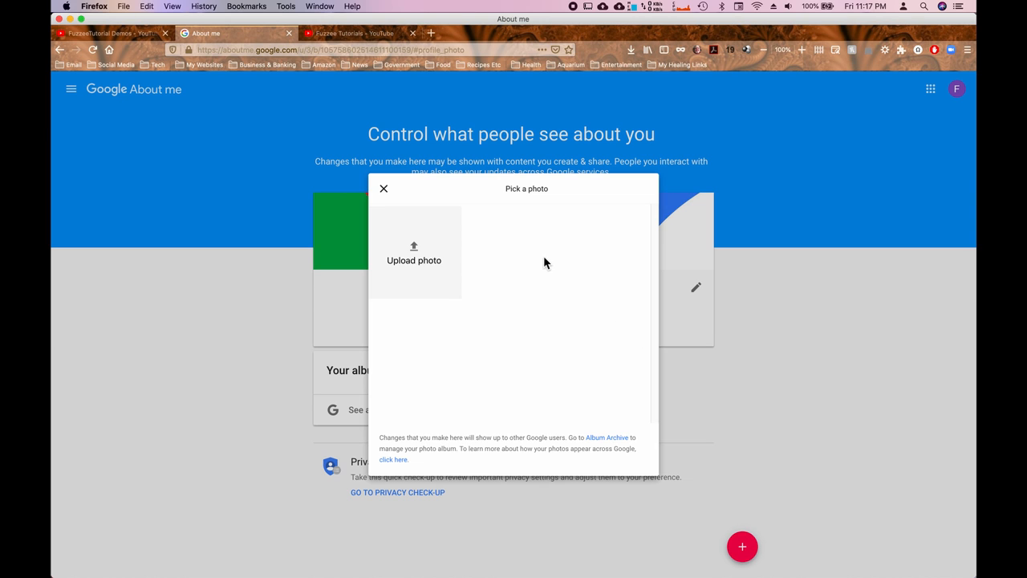
pyautogui.click(415, 249)
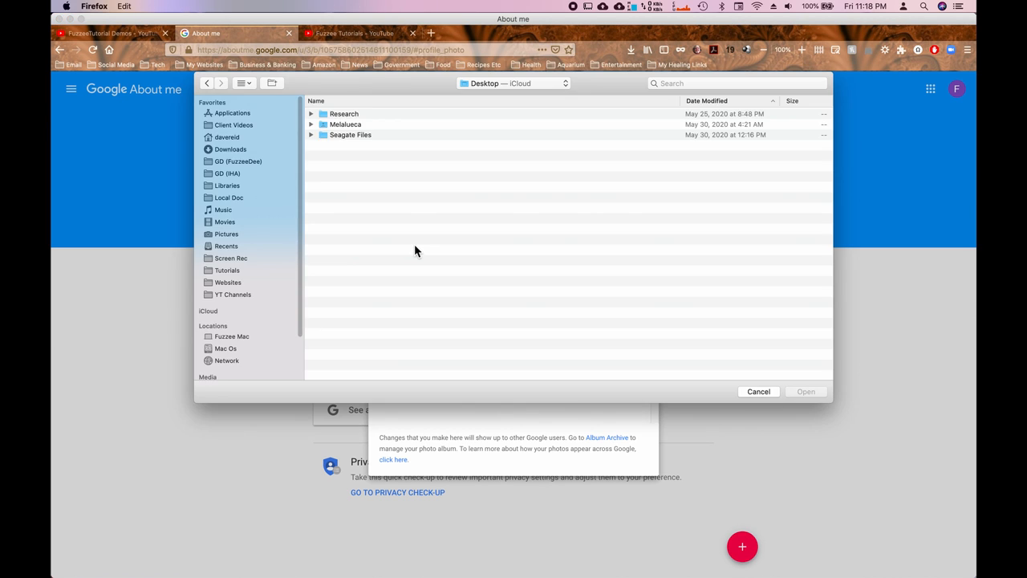
pyautogui.scroll(-2, 222, 362)
pyautogui.click(224, 362)
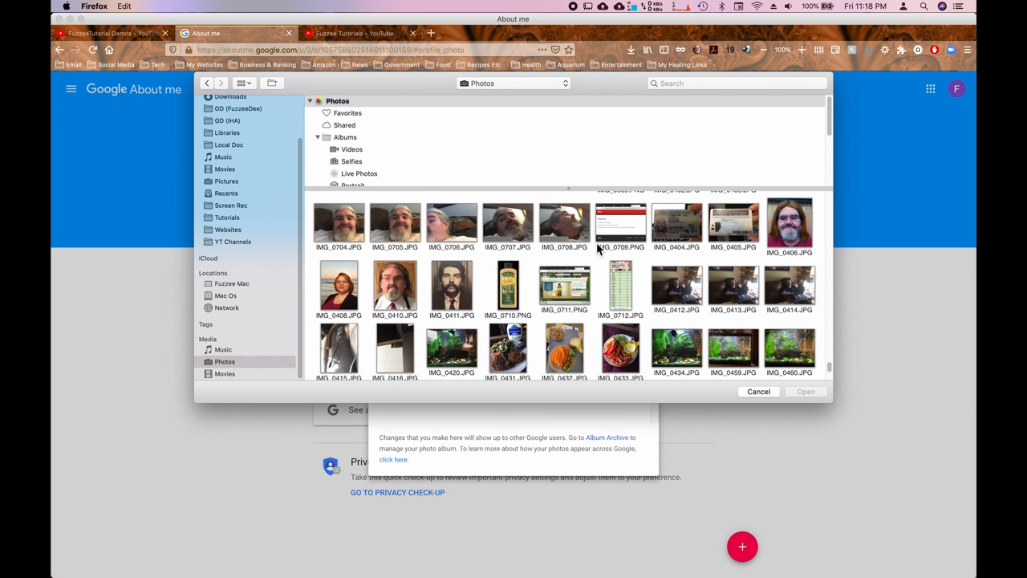
pyautogui.doubleClick(392, 277)
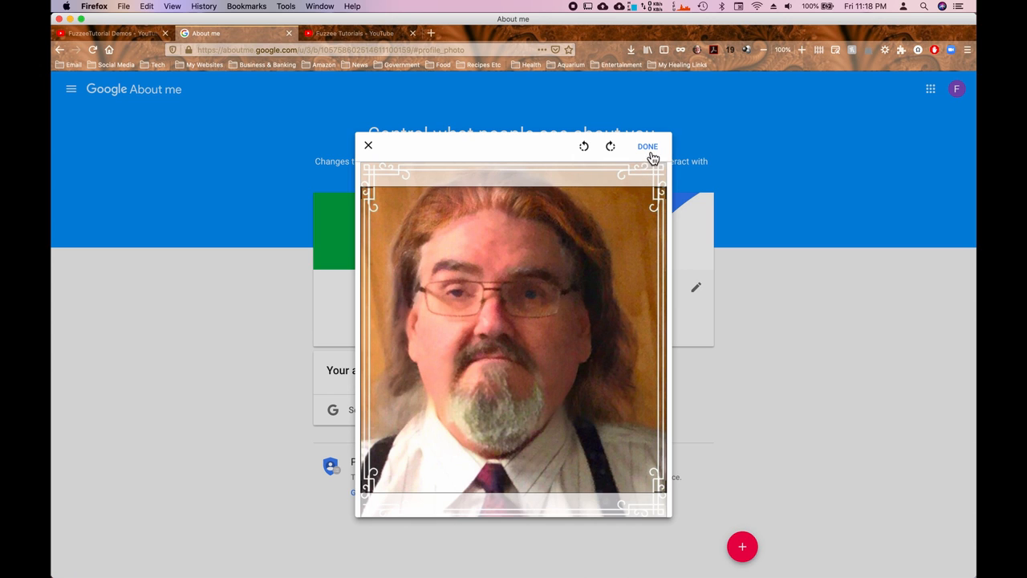
# Step: Save the profile photo with its crop moved up to the image's upper edge, and return to the reloaded channel page
pyautogui.click(572, 271)
pyautogui.moveTo(572, 270); pyautogui.dragTo(570, 243)
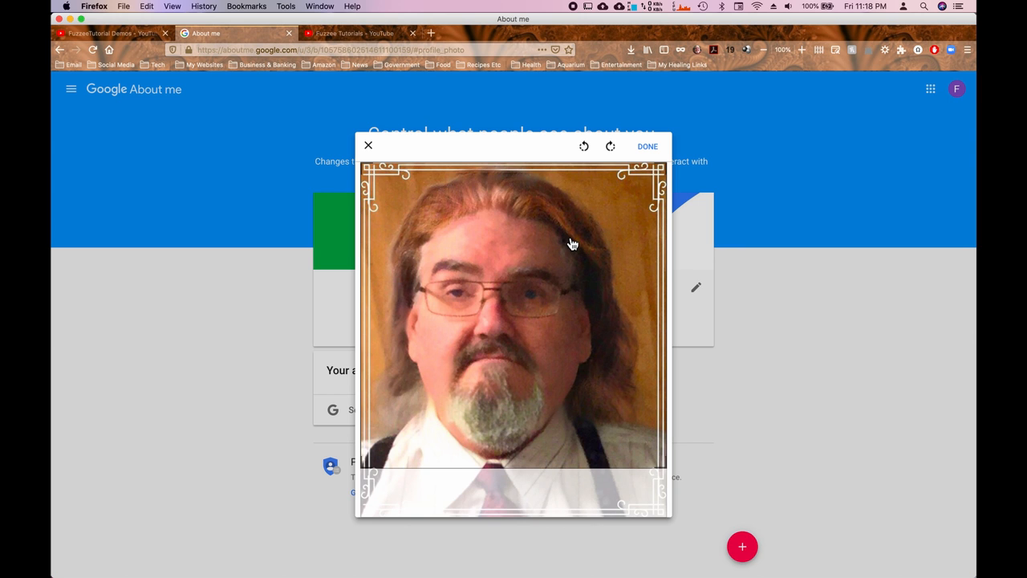
pyautogui.click(650, 151)
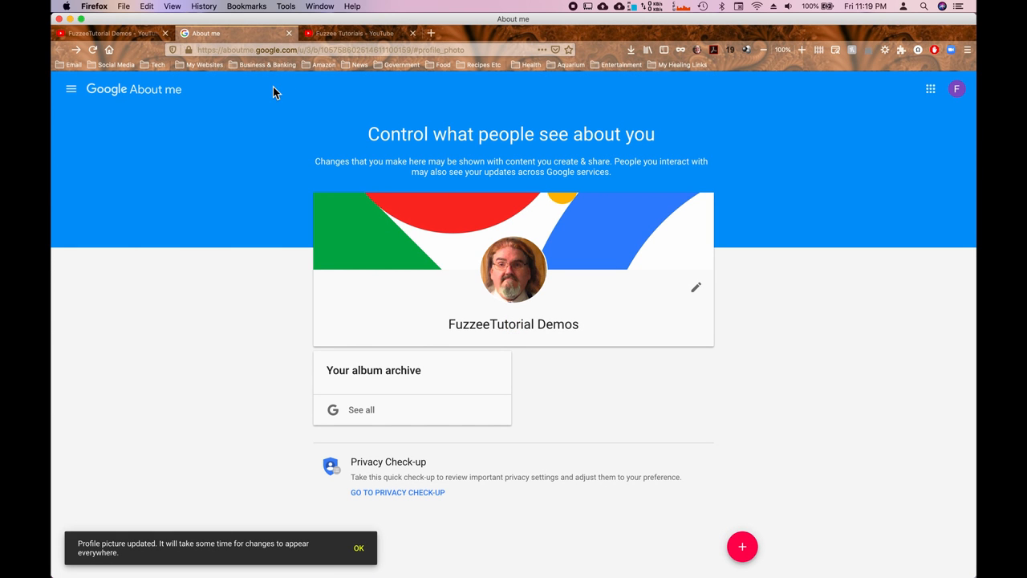
pyautogui.click(289, 33)
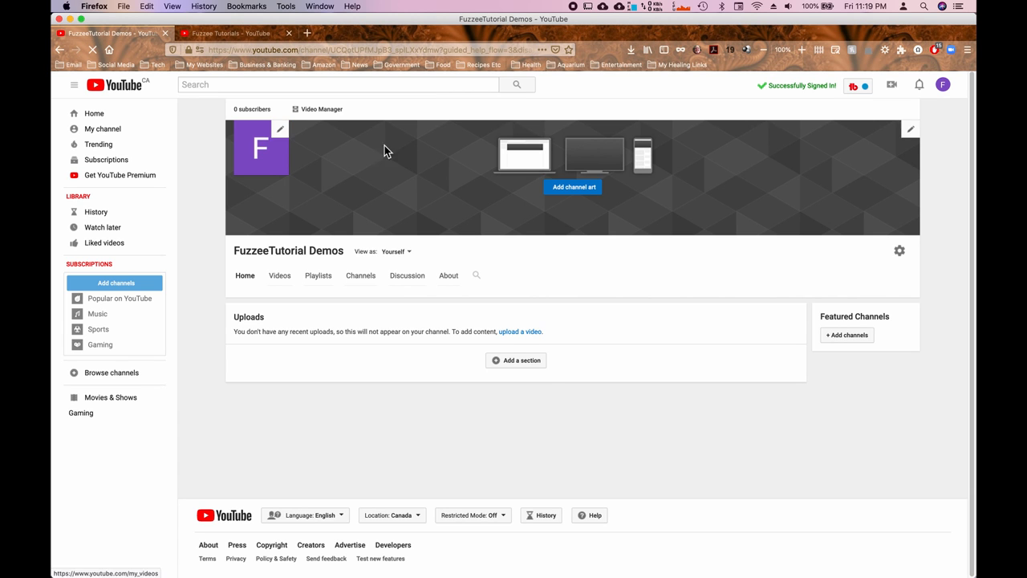
pyautogui.click(94, 50)
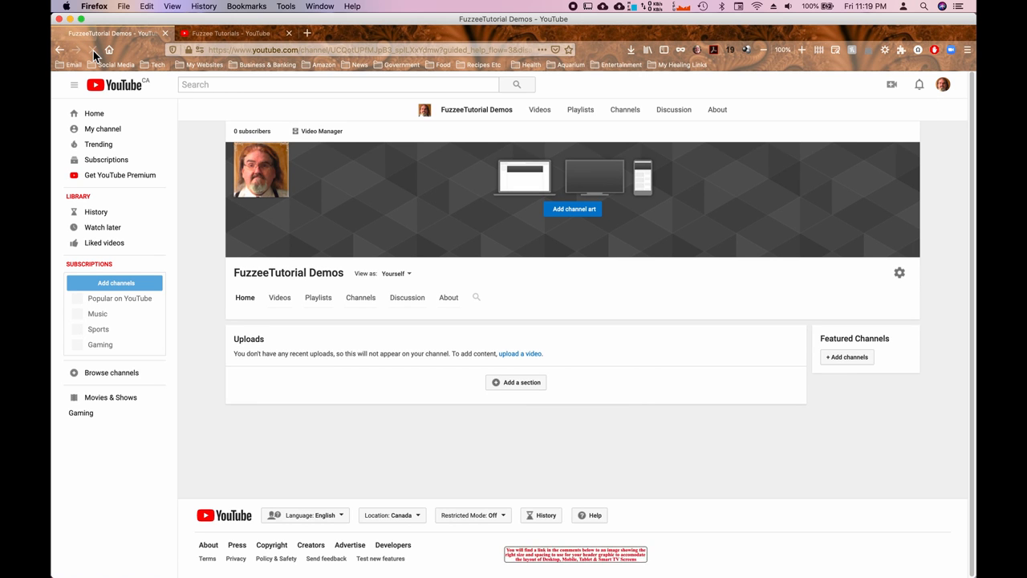
# Step: Upload Channel Header.png from the Tutorials folder and apply it as the channel art
pyautogui.click(583, 192)
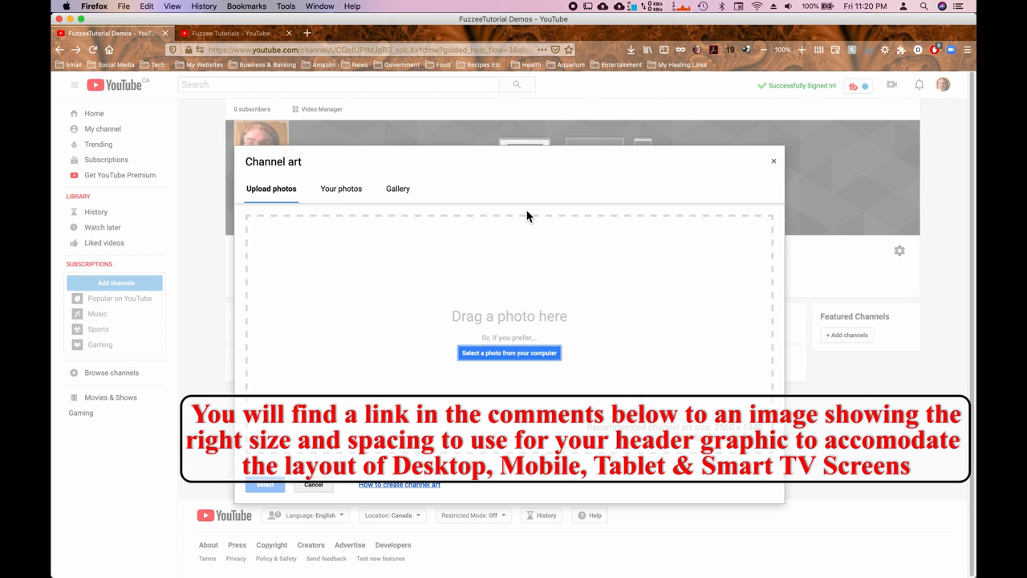
pyautogui.moveTo(289, 571)
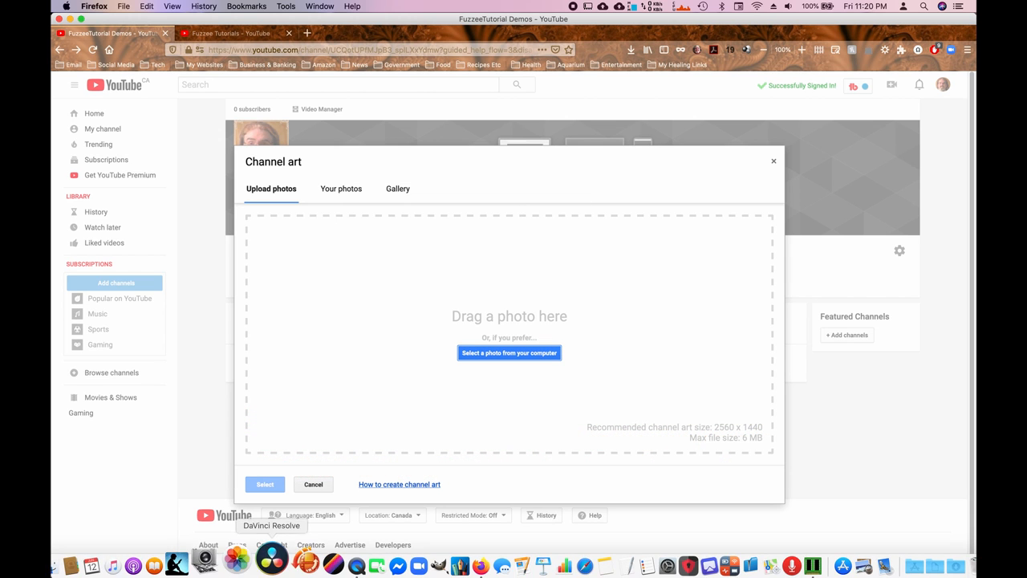
pyautogui.click(78, 566)
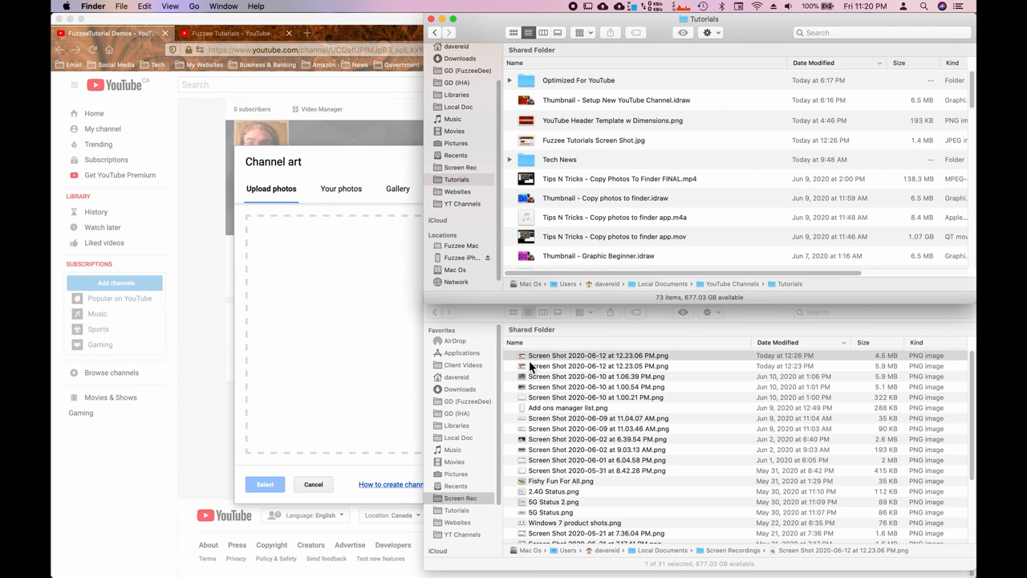
pyautogui.scroll(-5, 529, 212)
pyautogui.click(528, 210)
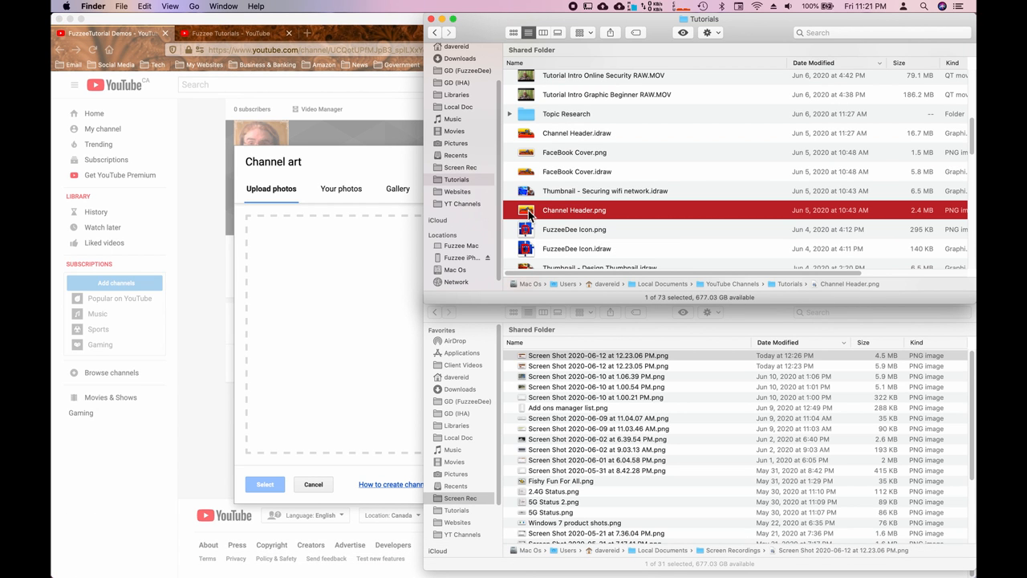
pyautogui.moveTo(529, 213); pyautogui.dragTo(330, 295)
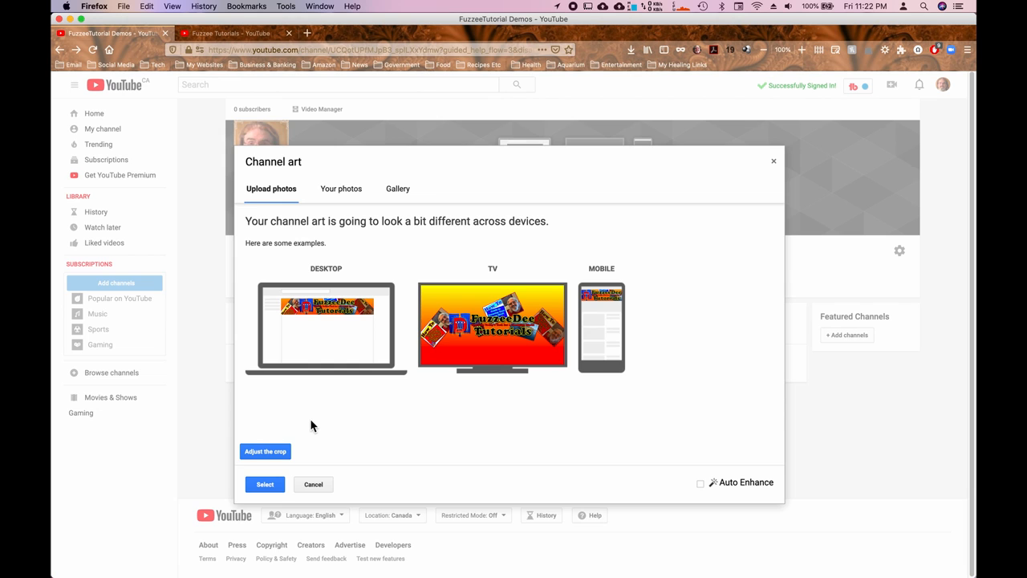
pyautogui.click(265, 484)
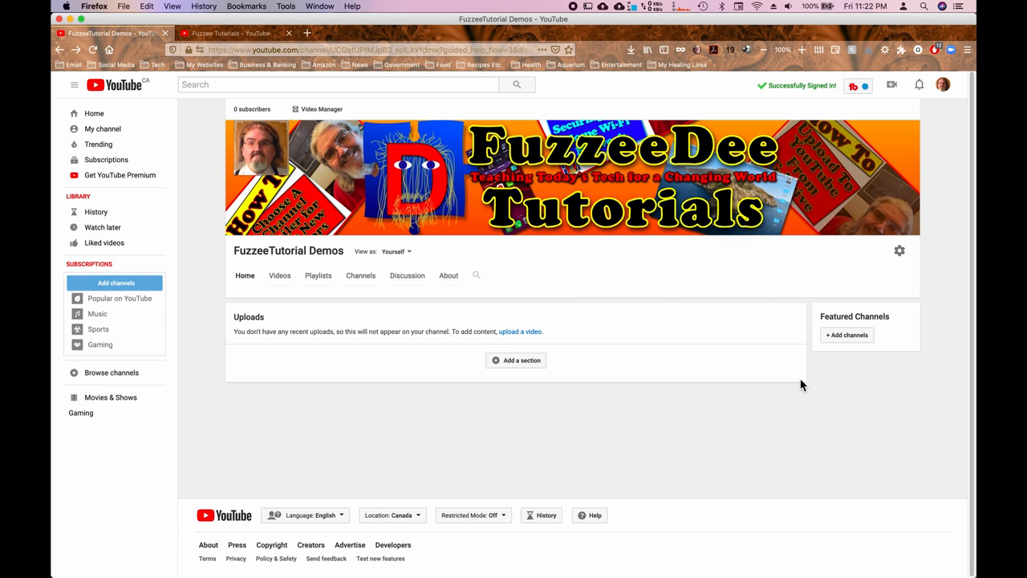
# Step: Save the channel settings with subscriptions and saved playlists private, and layout customization and the discussion tab enabled
pyautogui.click(900, 252)
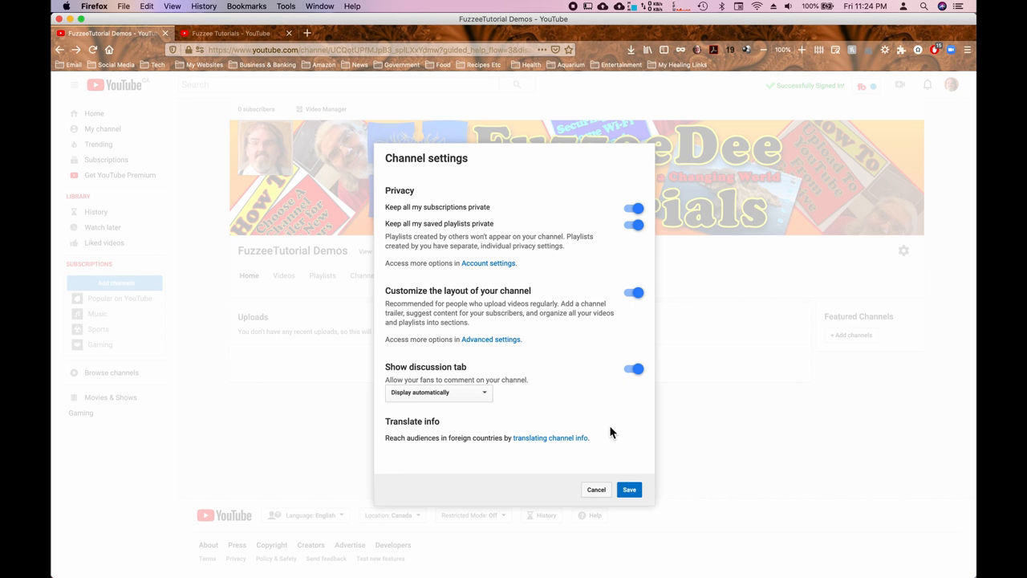
pyautogui.click(631, 492)
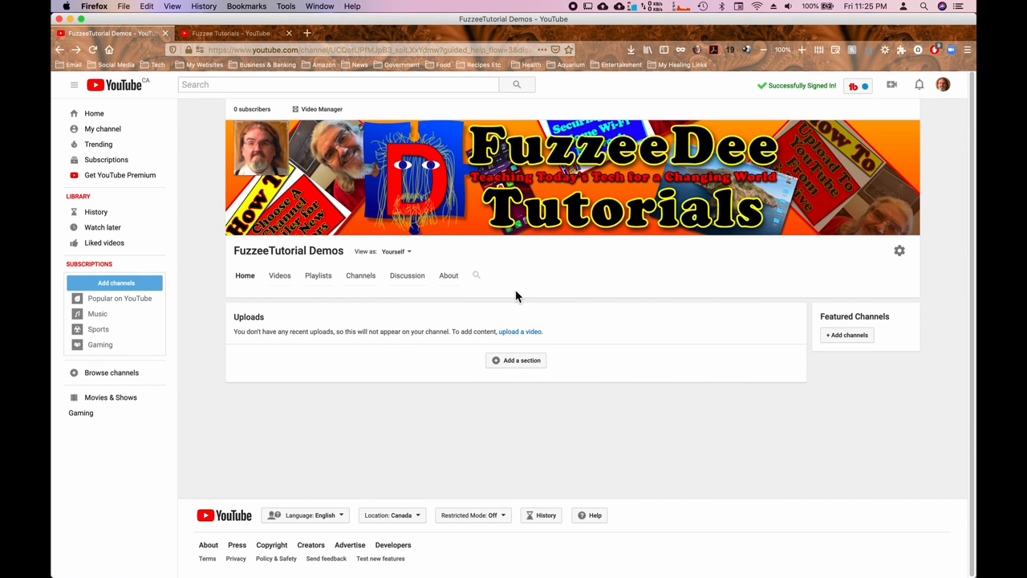
# Step: Add the channel description "Short description goes here." in the channel's About section
pyautogui.click(453, 282)
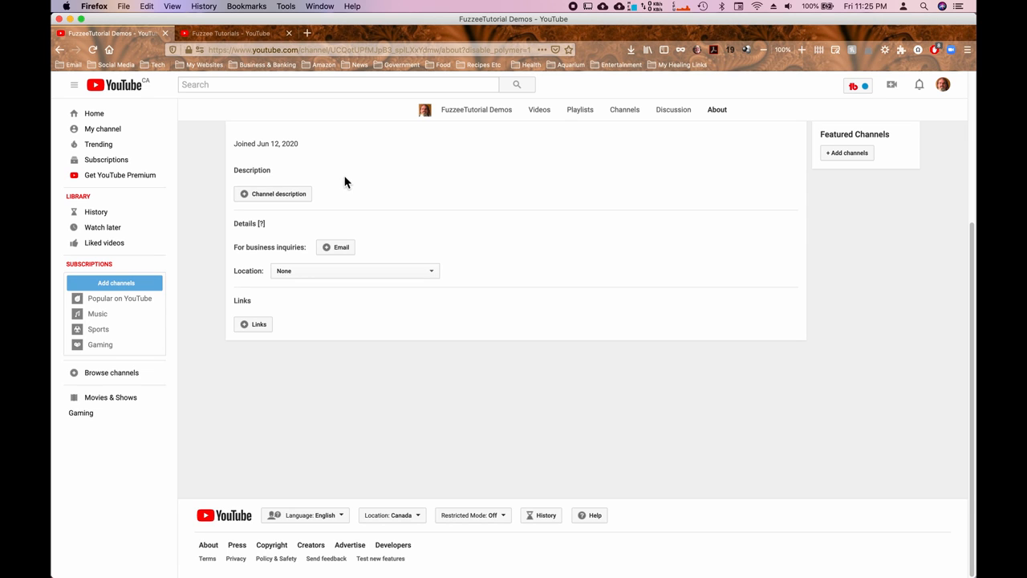
pyautogui.click(281, 196)
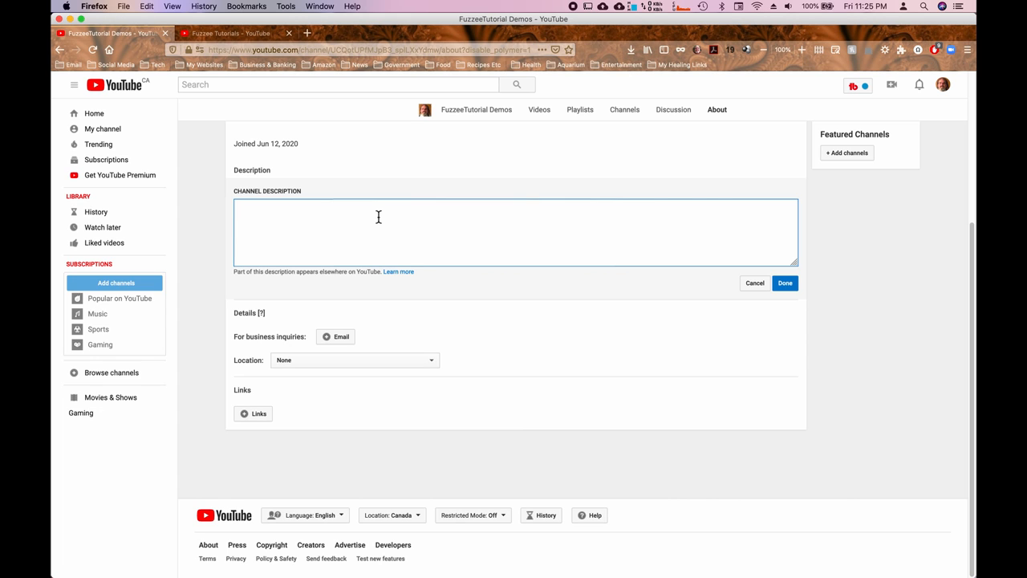
pyautogui.write('Short description goes here')
pyautogui.press('BackSpace')
pyautogui.press('Right')
pyautogui.press('Right')
pyautogui.press('Right')
pyautogui.write('.')
pyautogui.click(786, 285)
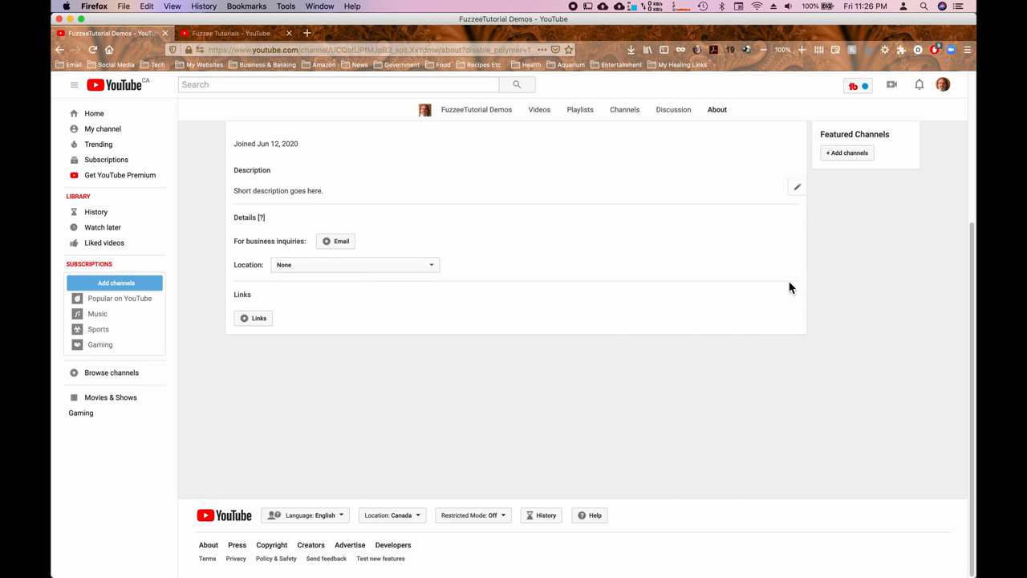
# Step: Enter the channel's email for business inquiries and set its location to Canada
pyautogui.click(346, 244)
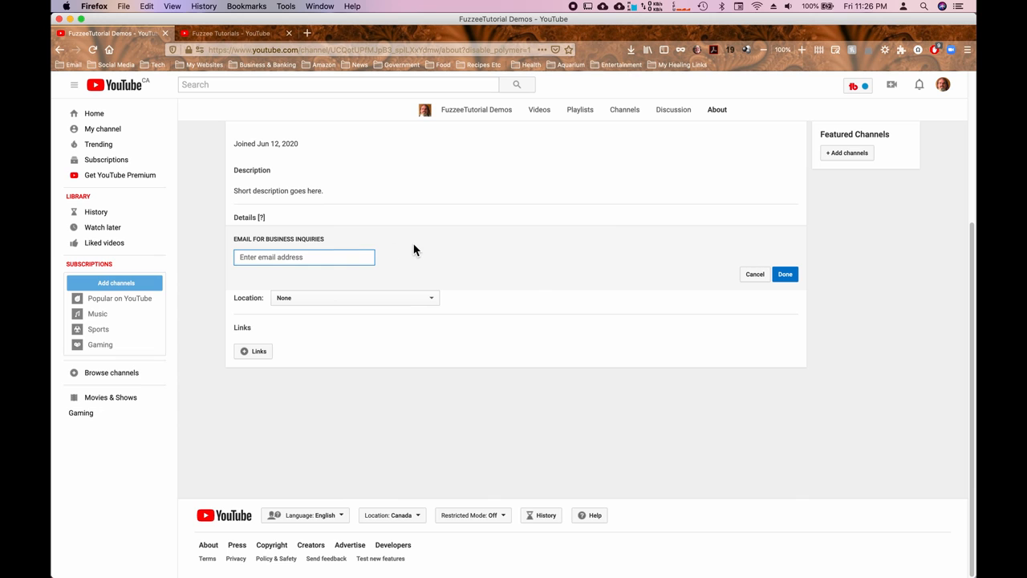
pyautogui.write('fuzzee')
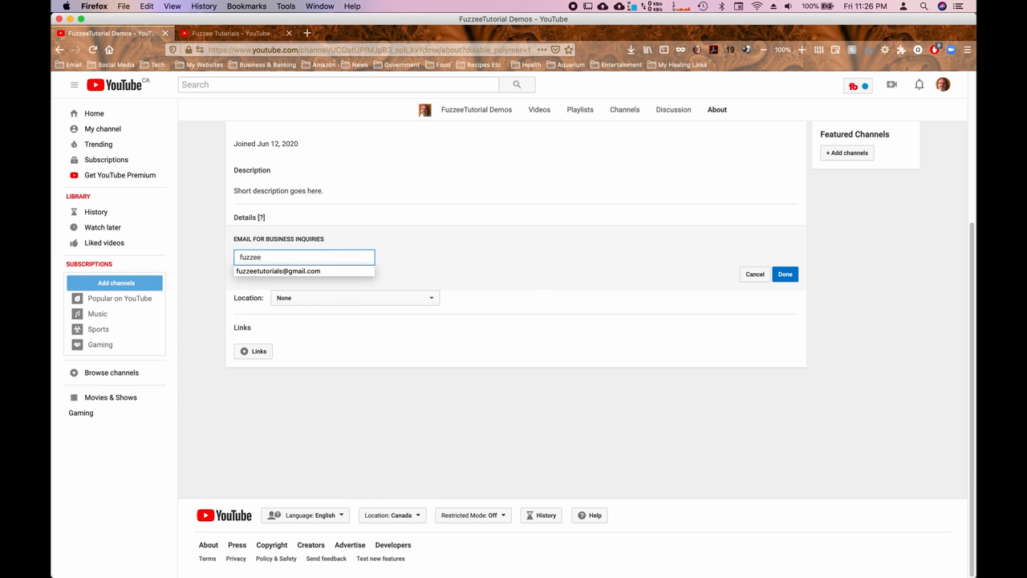
pyautogui.press('Return')
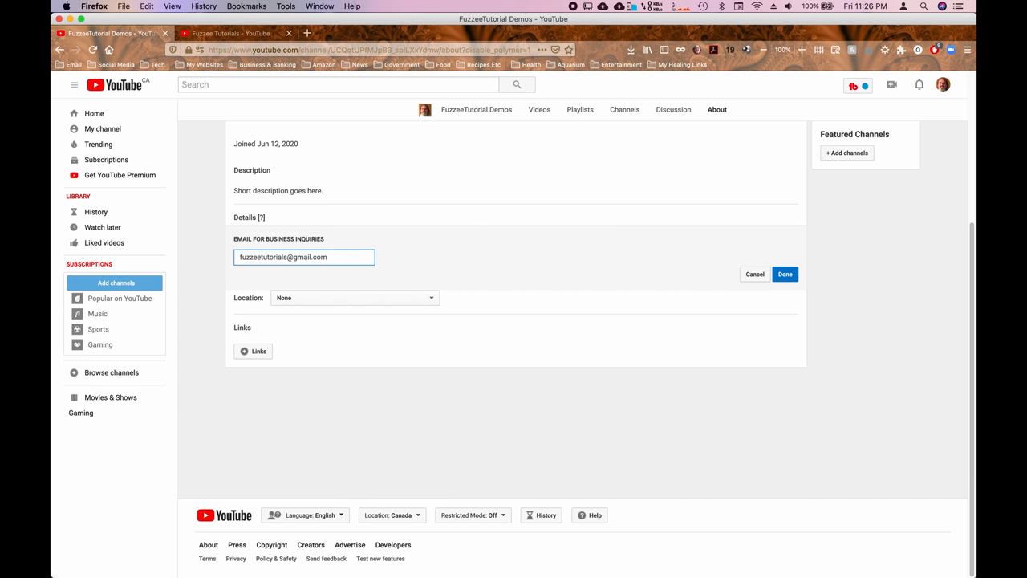
pyautogui.click(433, 297)
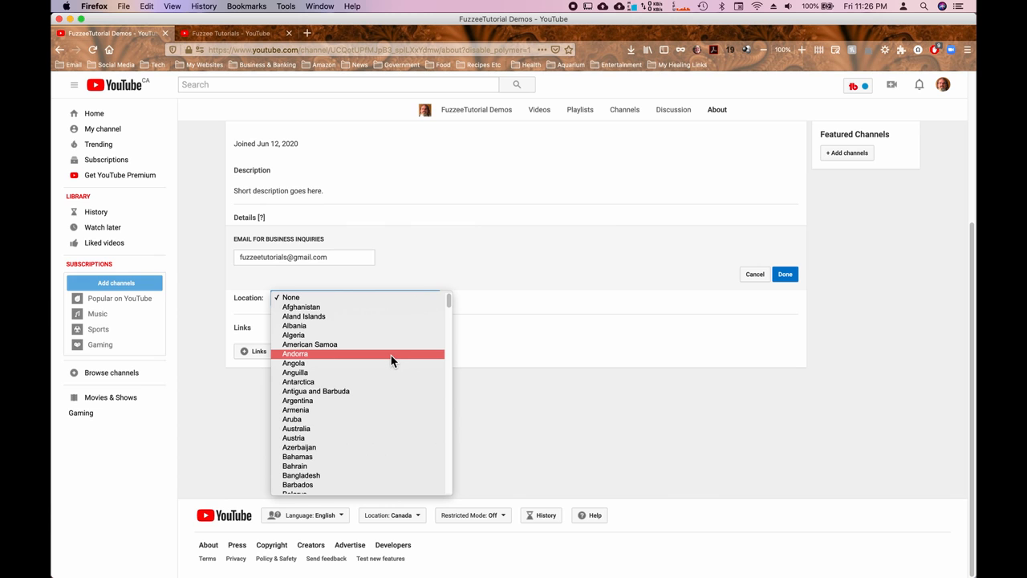
pyautogui.scroll(-7, 391, 357)
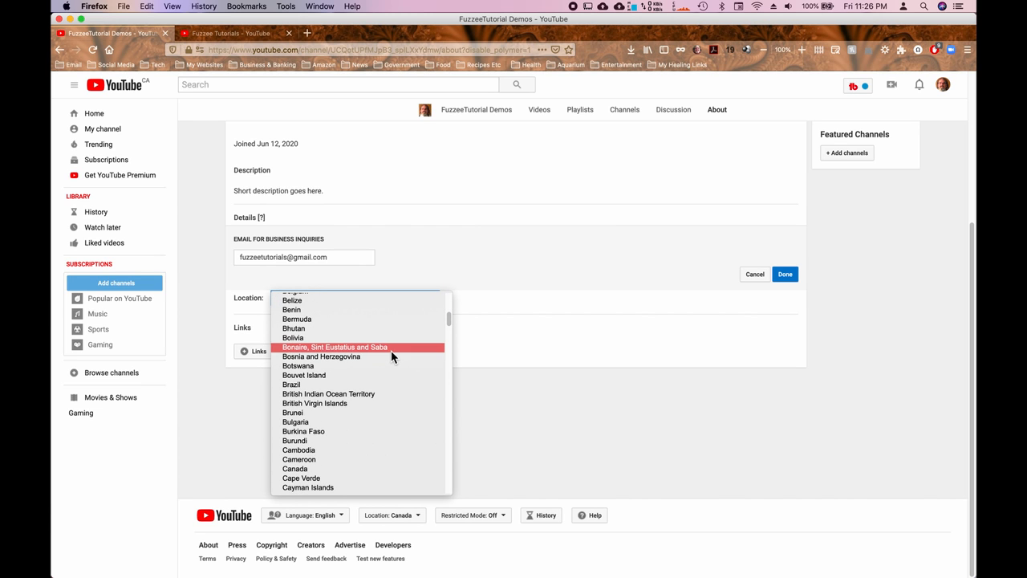
pyautogui.click(336, 470)
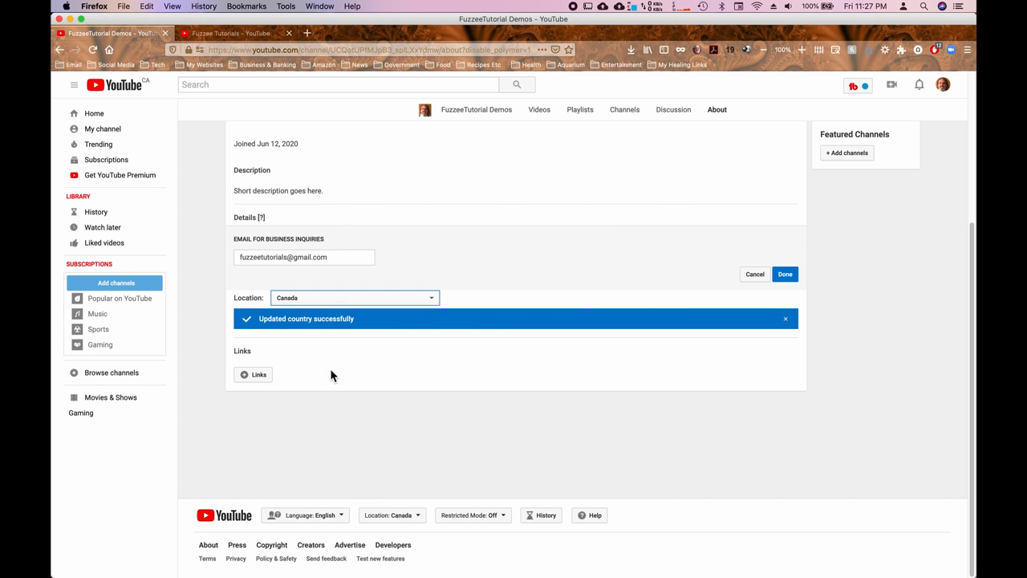
# Step: Add a custom link titled "Click to Subscribe" in the About section, keeping the first 5 links overlaid on the channel art
pyautogui.scroll(3, 572, 304)
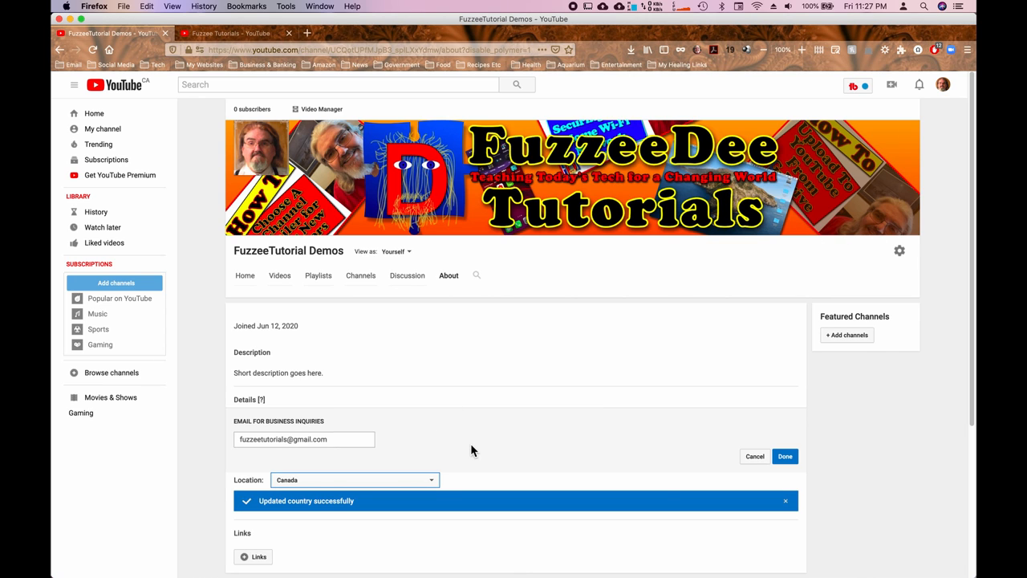
pyautogui.scroll(-5, 470, 446)
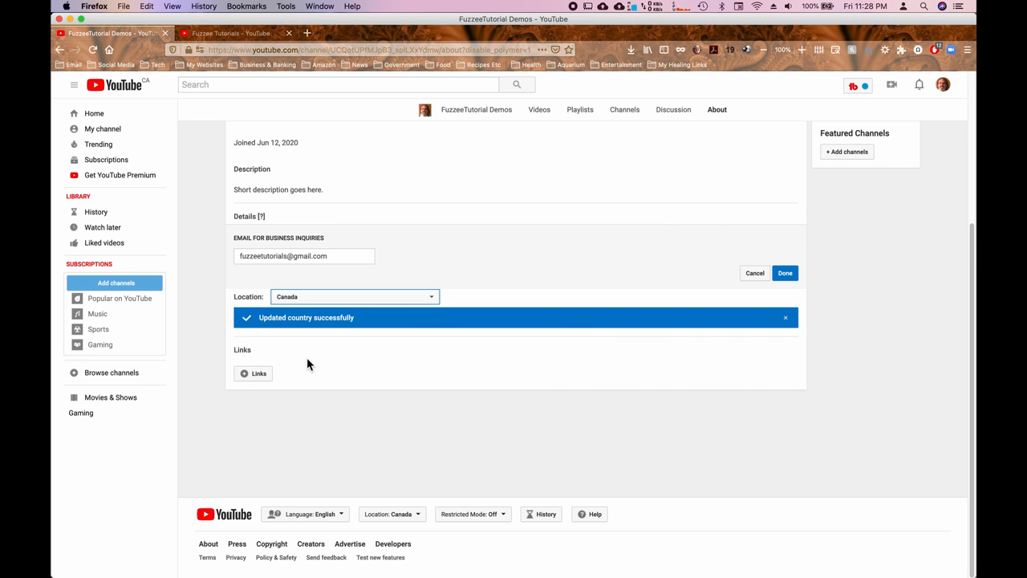
pyautogui.click(256, 374)
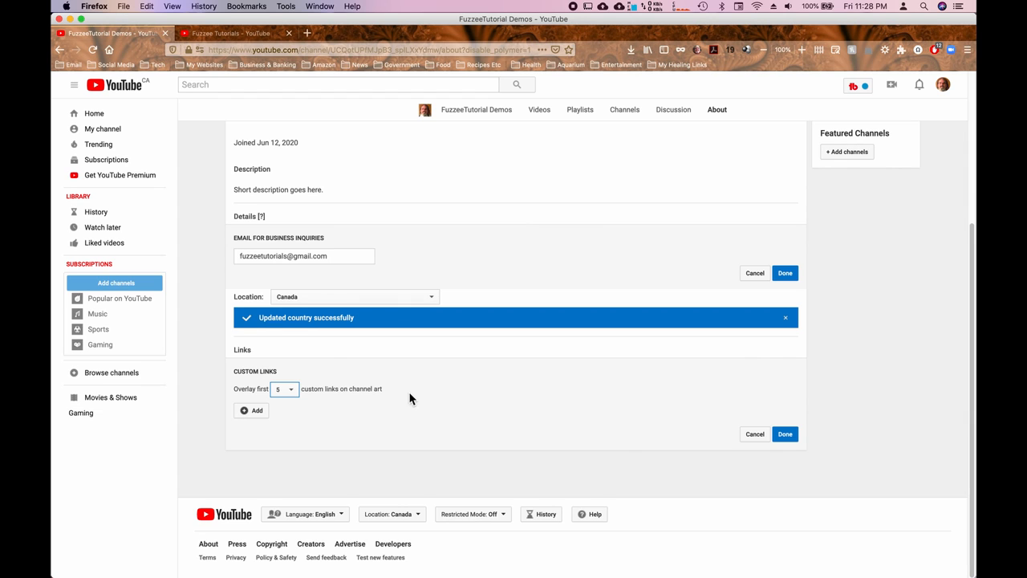
pyautogui.click(292, 388)
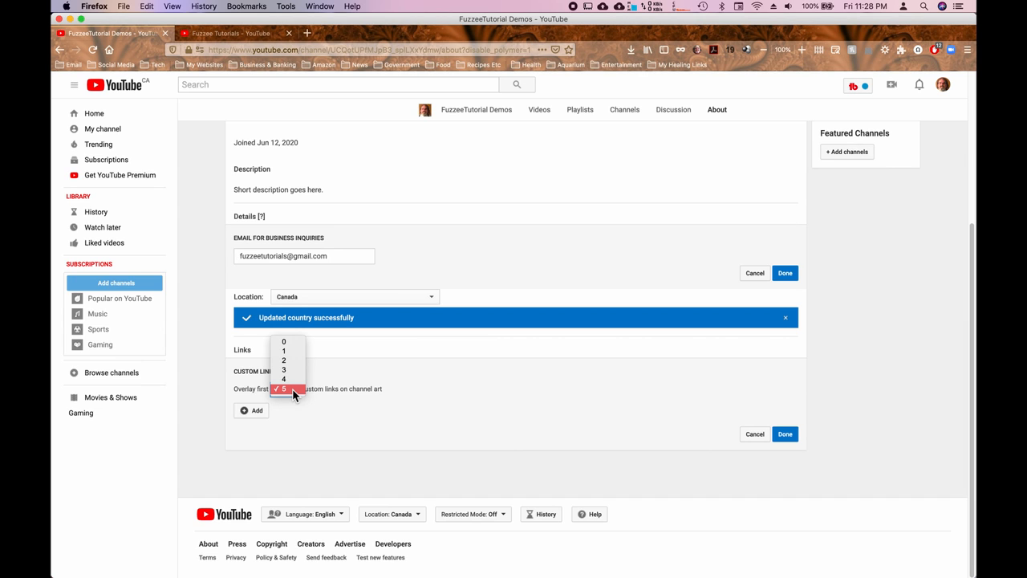
pyautogui.click(341, 395)
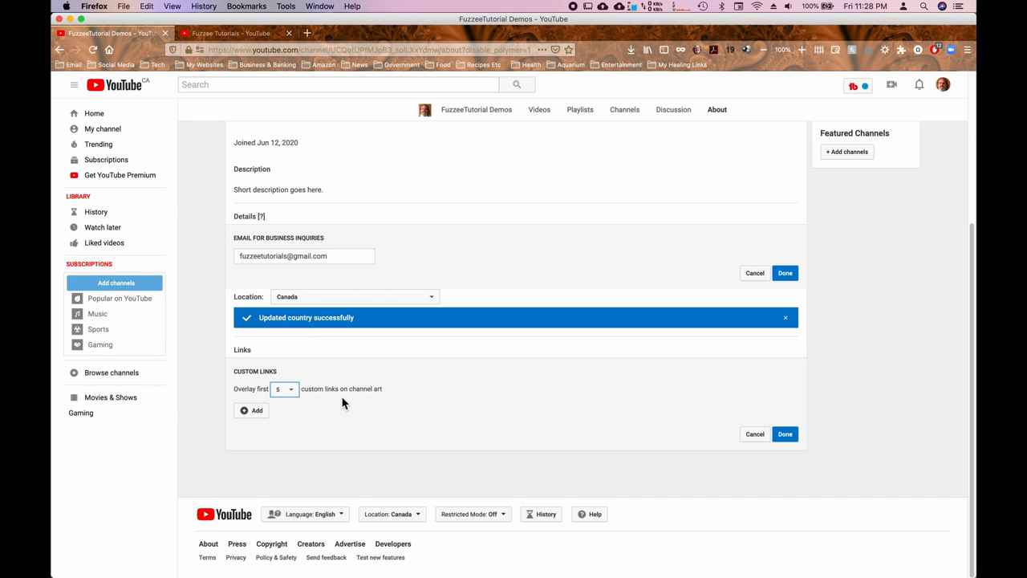
pyautogui.click(254, 411)
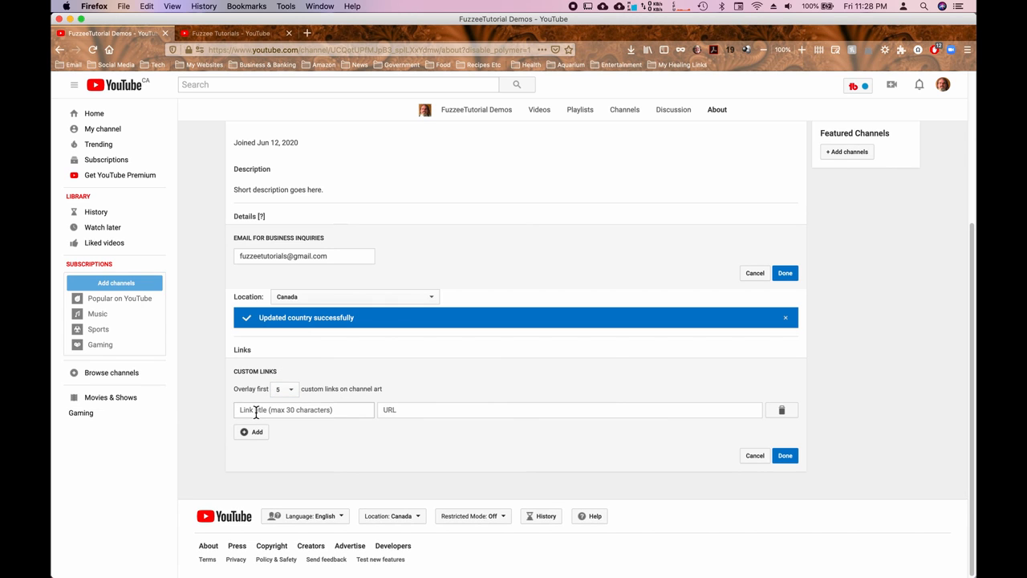
pyautogui.click(335, 414)
pyautogui.write('Cl')
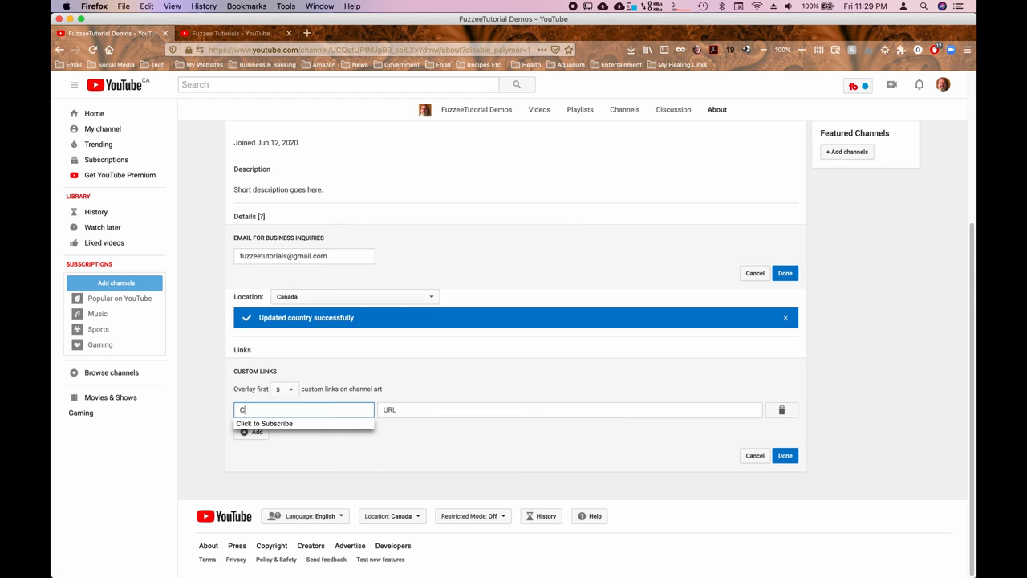
pyautogui.write('ick to')
pyautogui.press('Down')
pyautogui.press('Return')
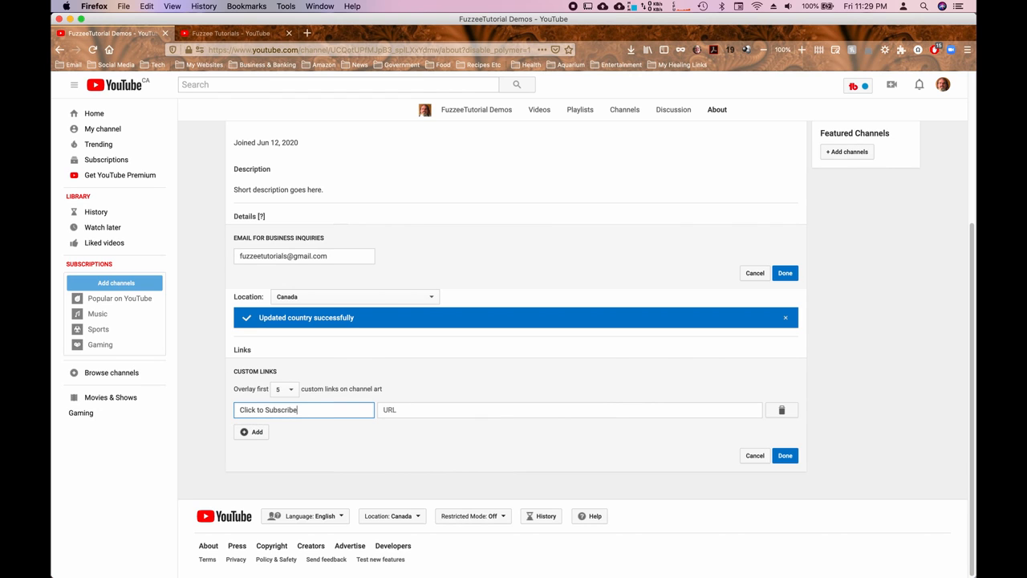
# Step: Set the link's URL to the copied Fuzzee Tutorials channel address plus "?sub_confirmation=1", and save the link and the business email
pyautogui.click(405, 411)
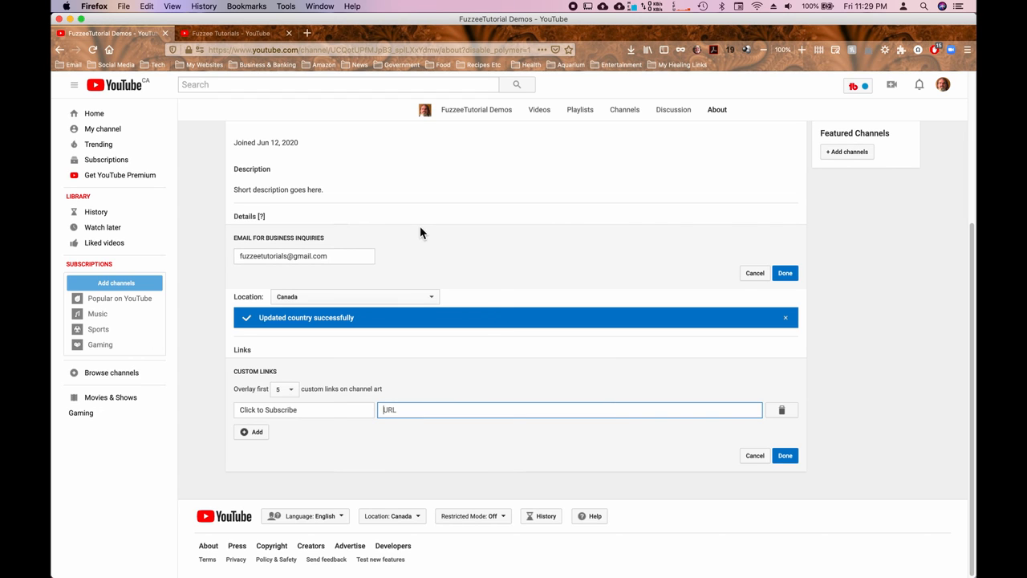
pyautogui.click(251, 36)
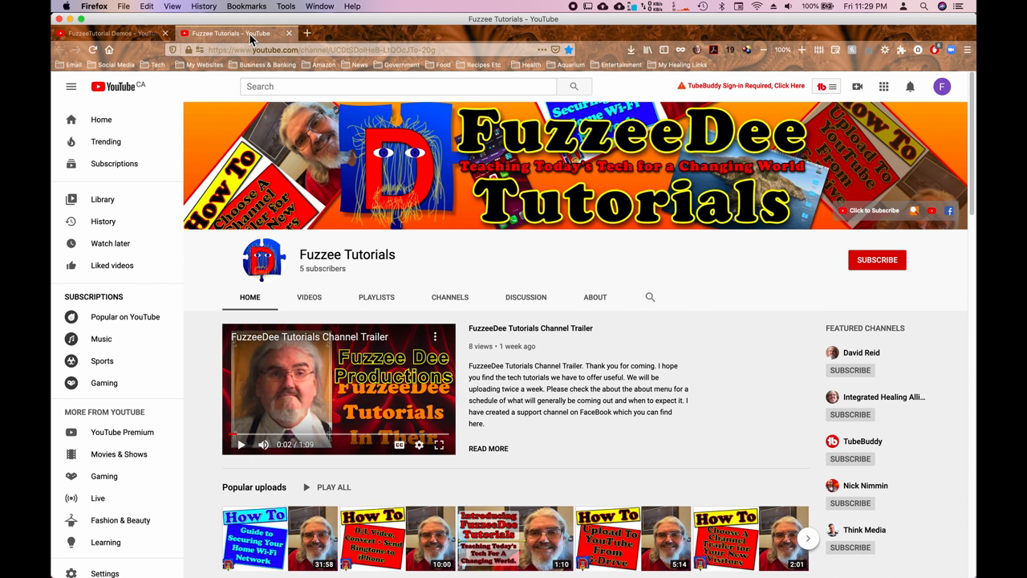
pyautogui.rightClick(387, 53)
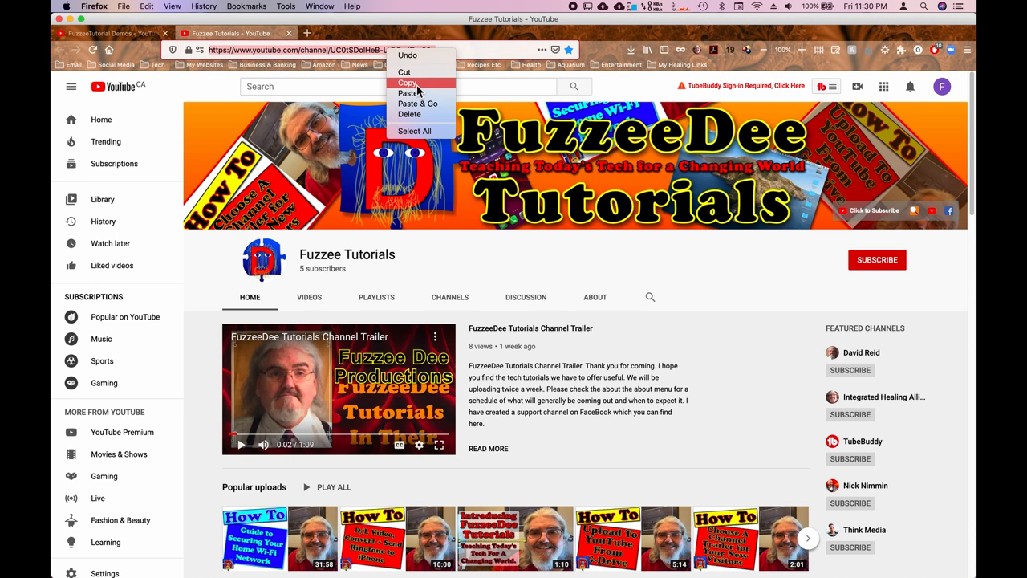
pyautogui.click(407, 83)
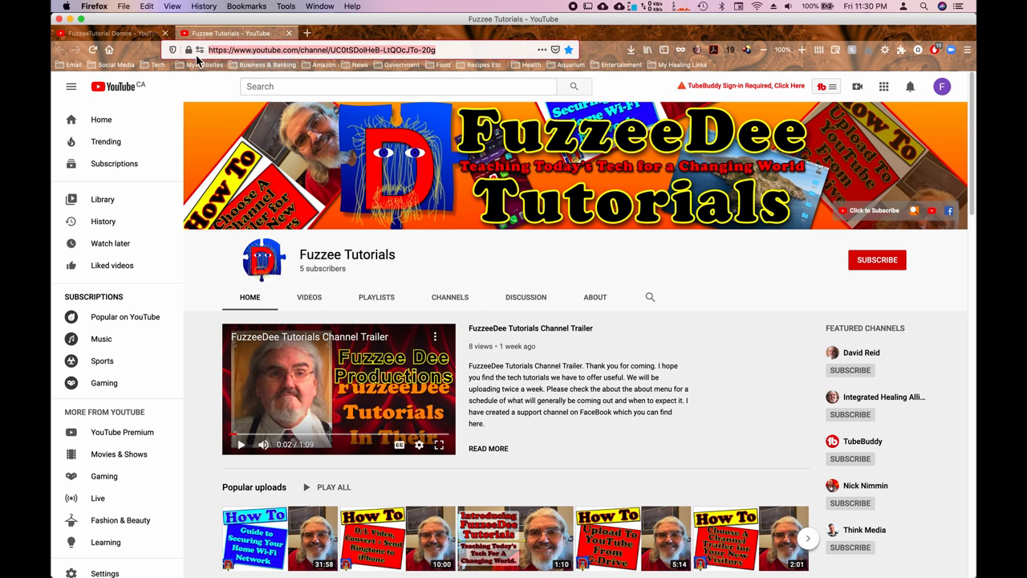
pyautogui.click(124, 34)
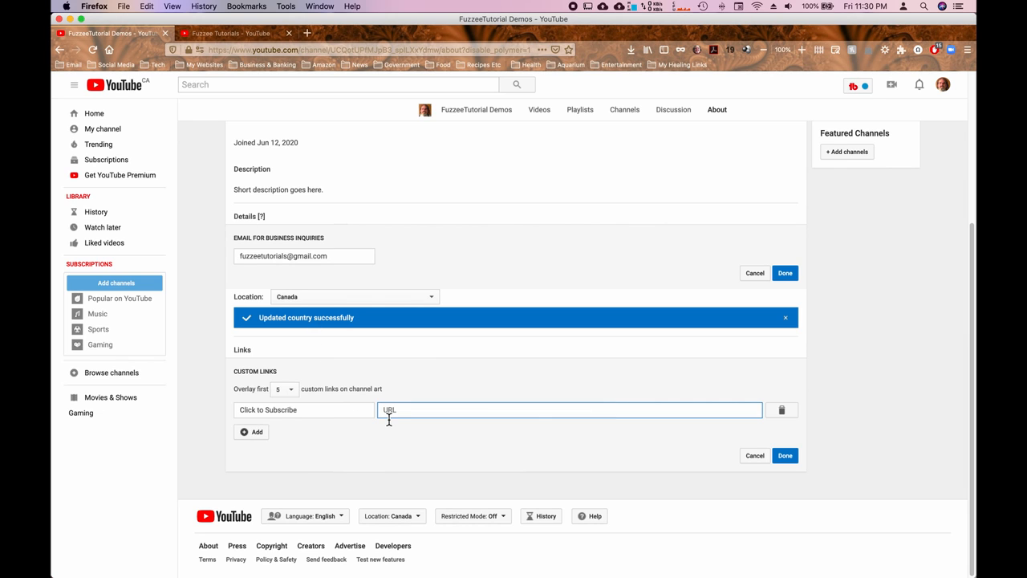
pyautogui.write('https://www.youtube.com/channel/UC0tSDolHeB-LtQOcJTo-20g')
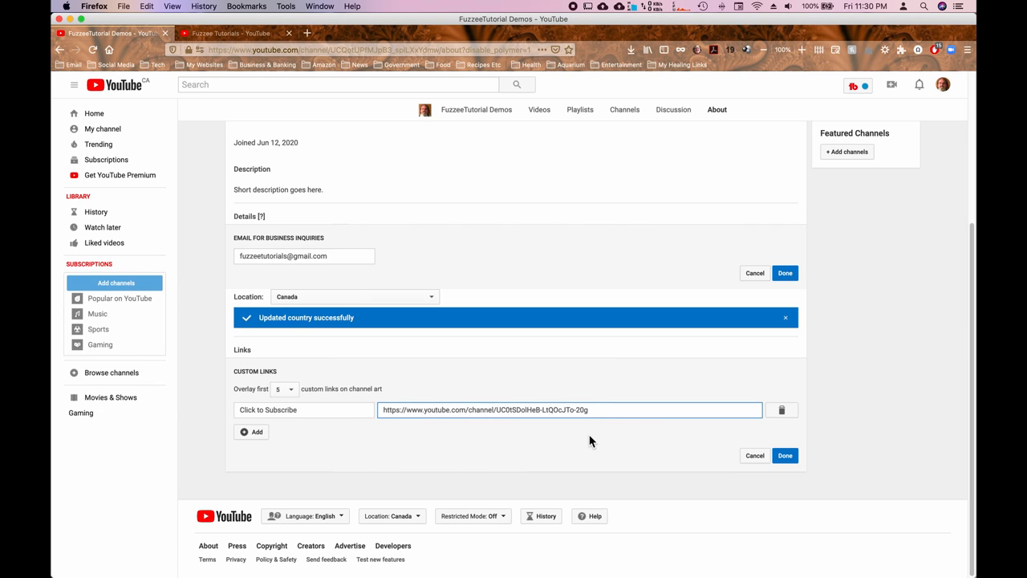
pyautogui.write('?sub_confirmation=1')
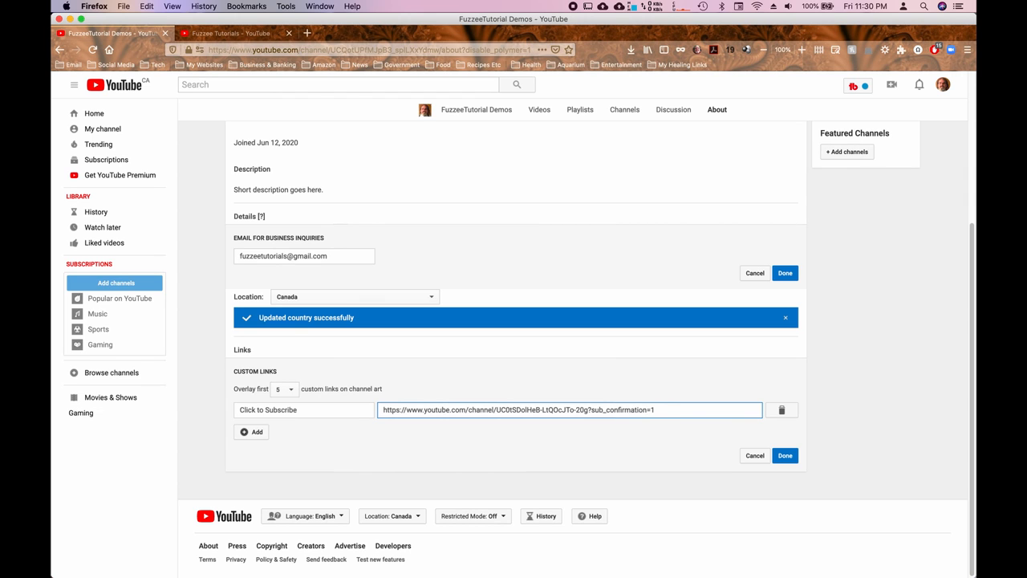
pyautogui.click(789, 461)
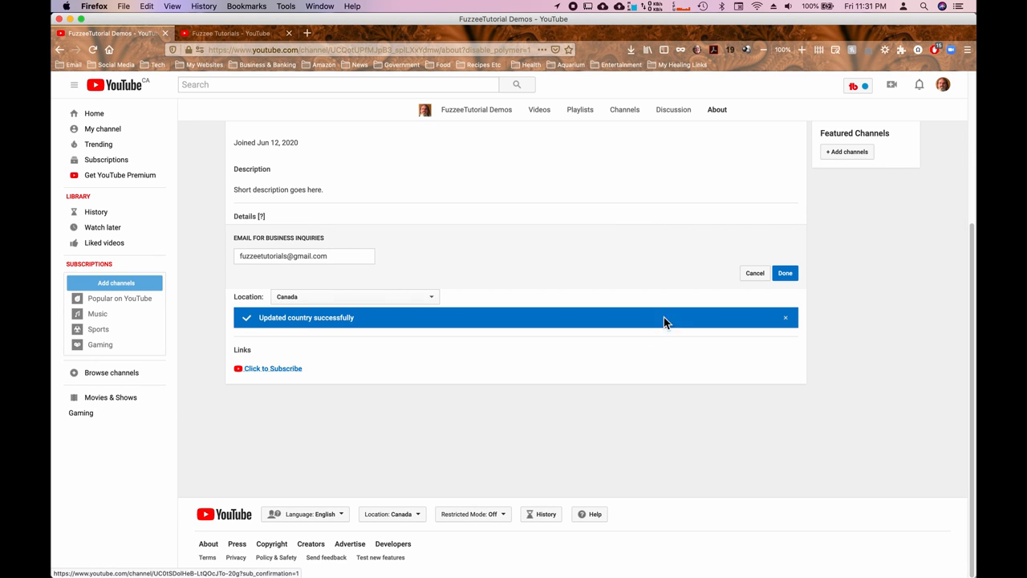
pyautogui.click(789, 275)
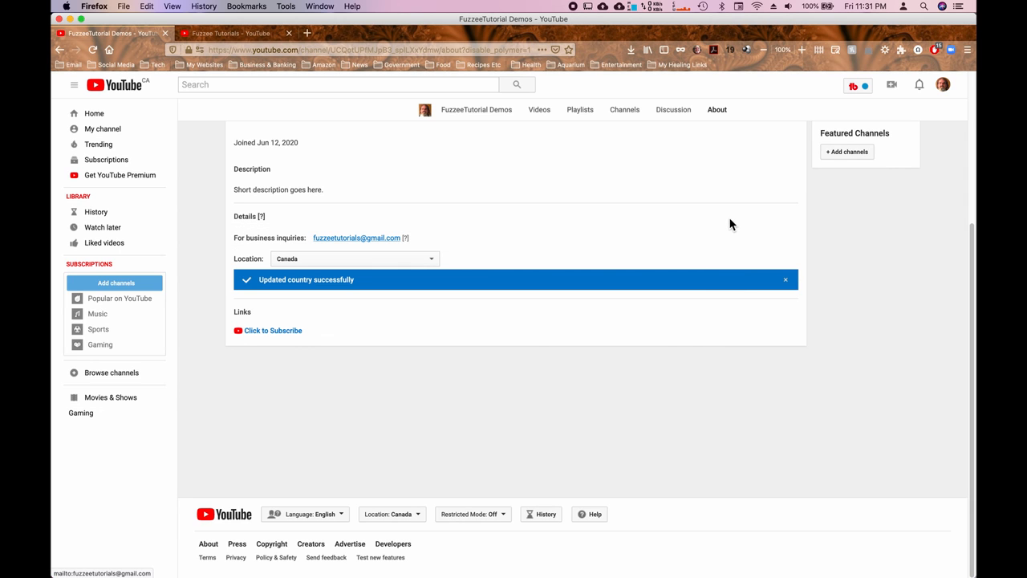
# Step: Add the Fuzzee Tutorials channel to the Featured Channels section using its copied channel page URL
pyautogui.scroll(3, 731, 223)
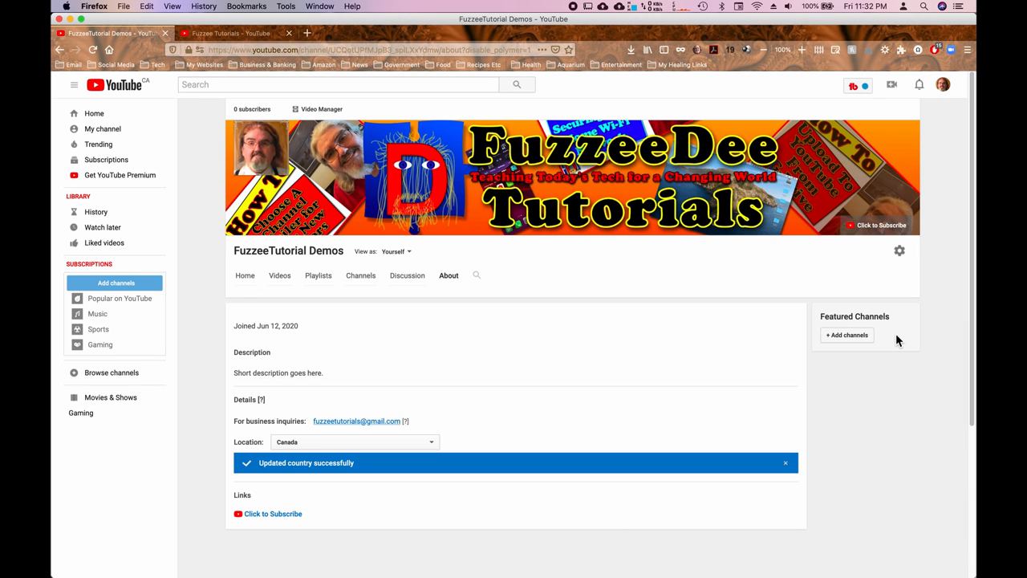
pyautogui.click(849, 335)
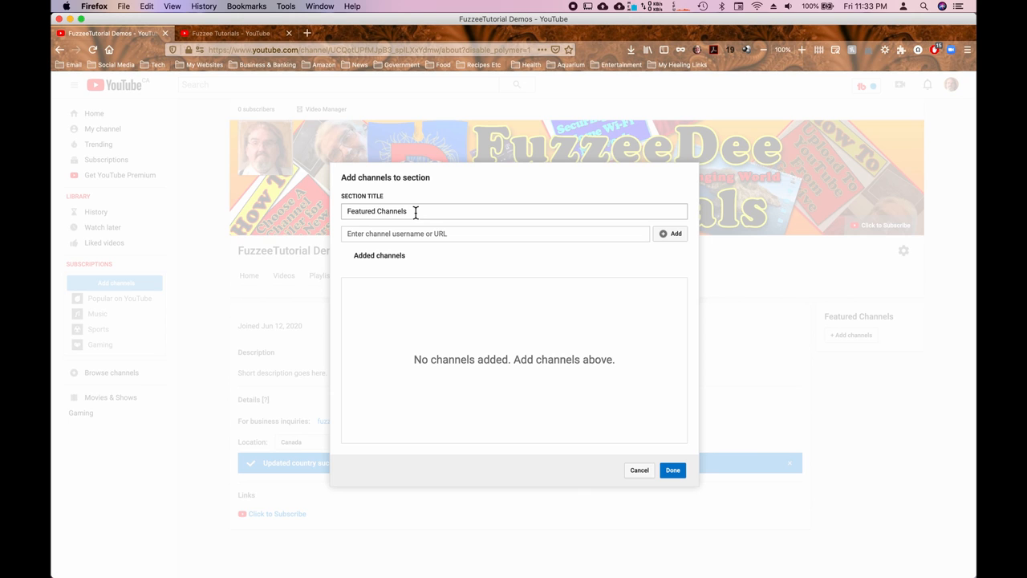
pyautogui.click(258, 35)
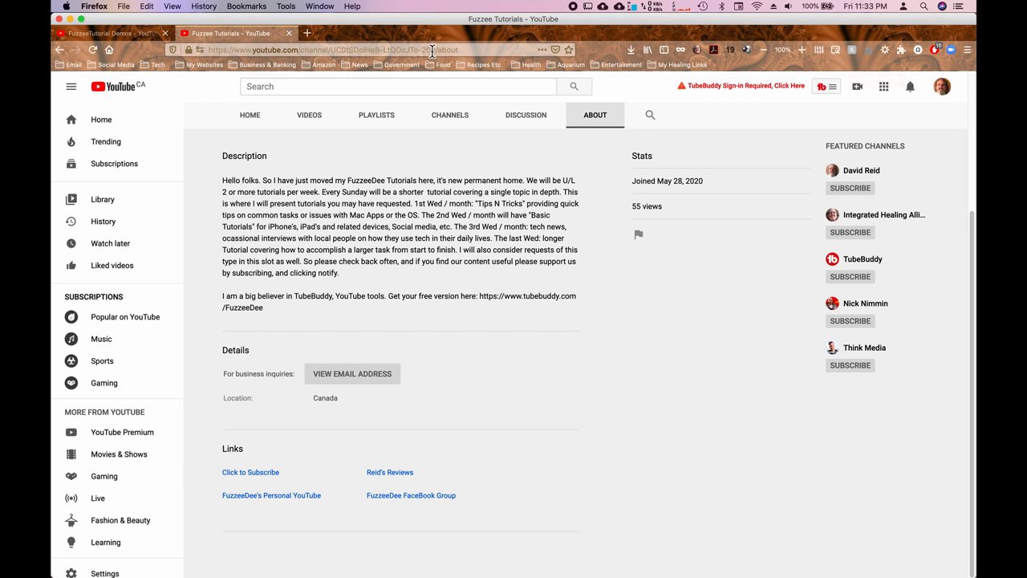
pyautogui.rightClick(431, 53)
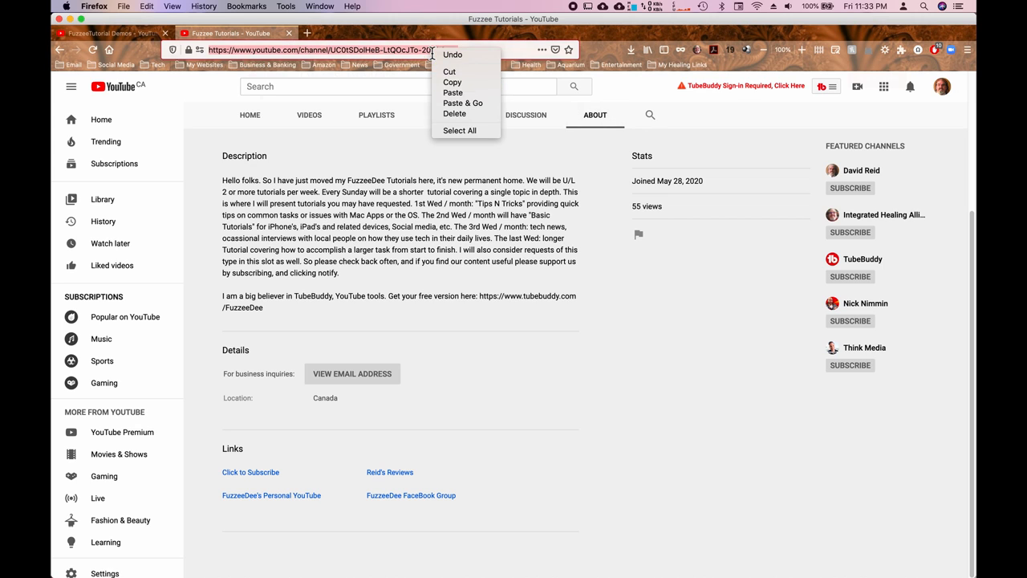
pyautogui.click(468, 83)
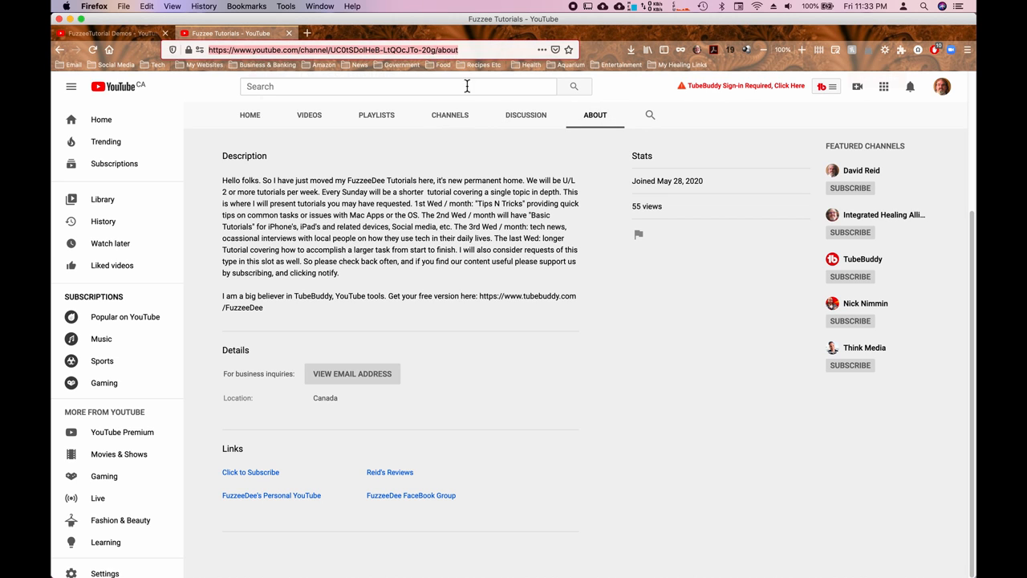
pyautogui.click(119, 37)
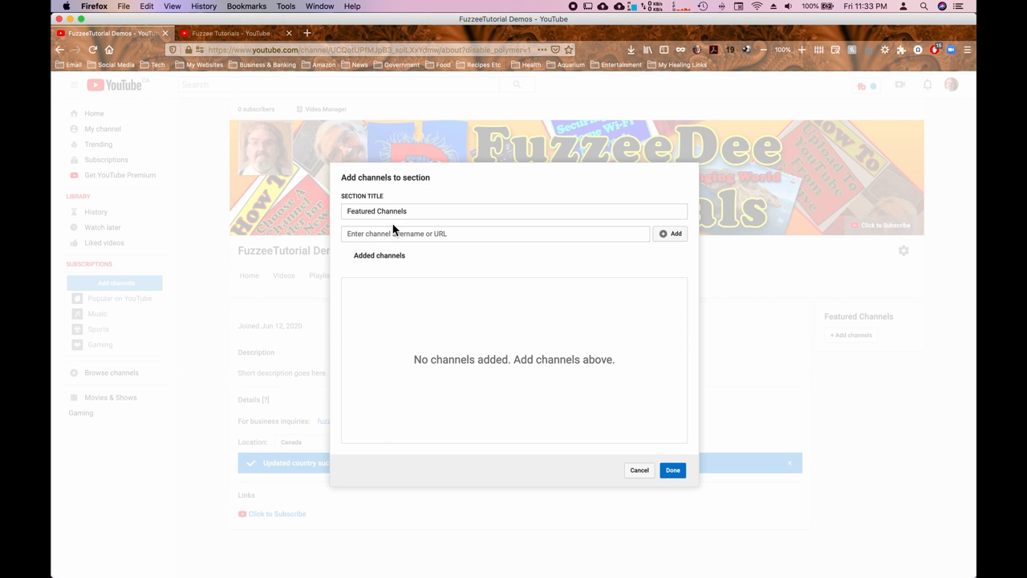
pyautogui.click(449, 236)
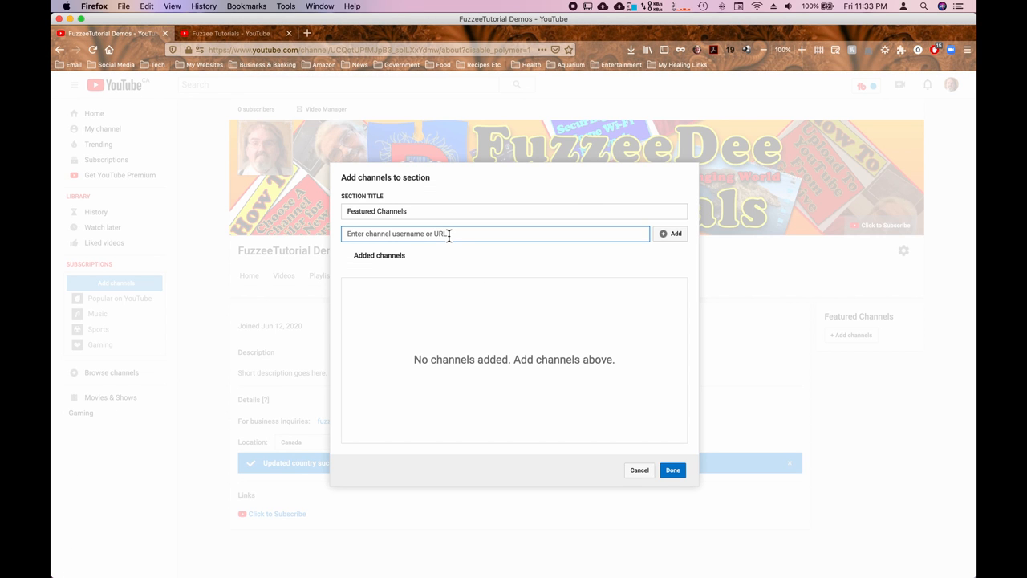
pyautogui.press('super+v')
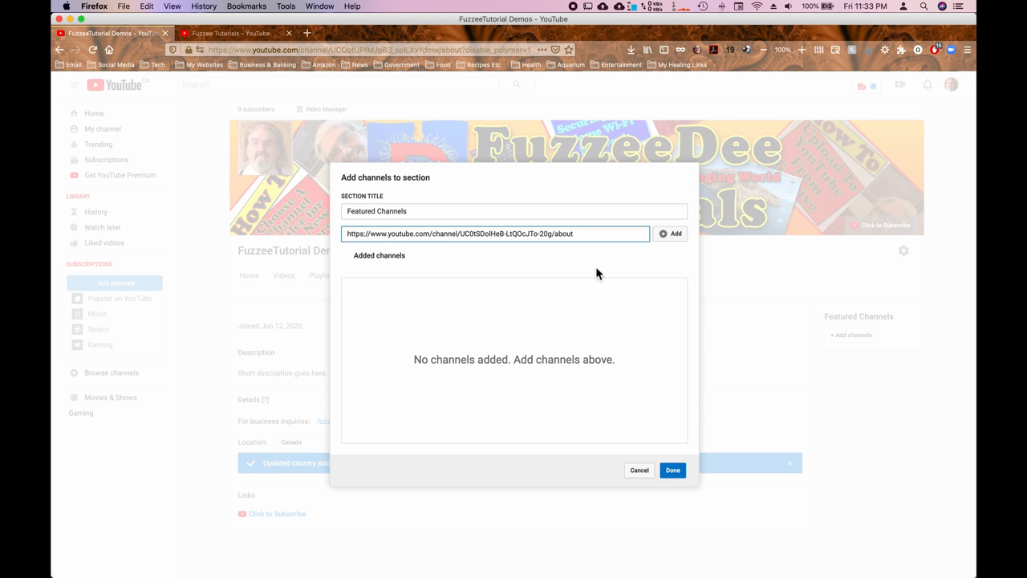
pyautogui.click(675, 236)
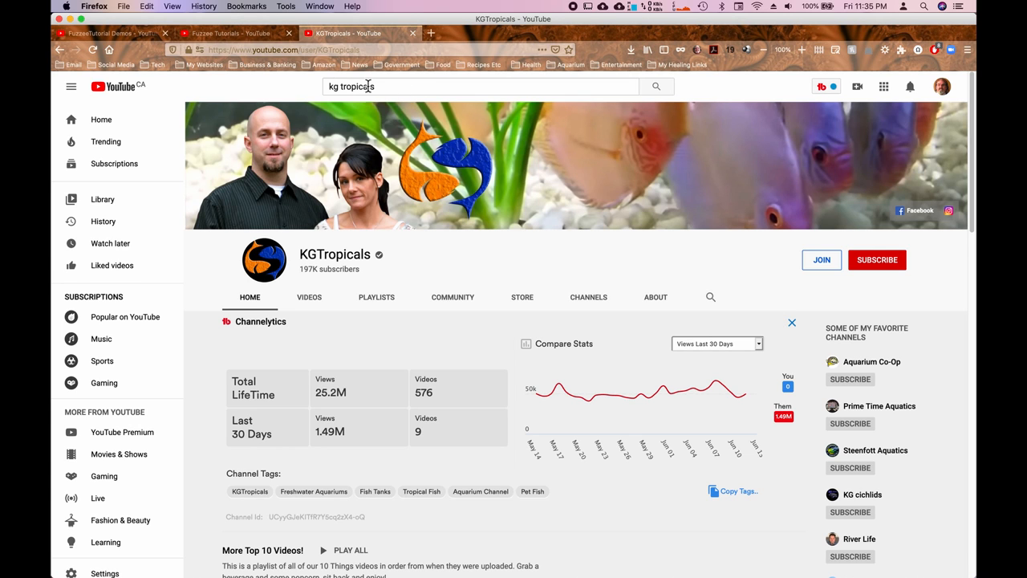
# Step: Copy the KGTropicals channel URL, close that channel's page, and add KGTropicals to the Featured Channels section
pyautogui.rightClick(330, 54)
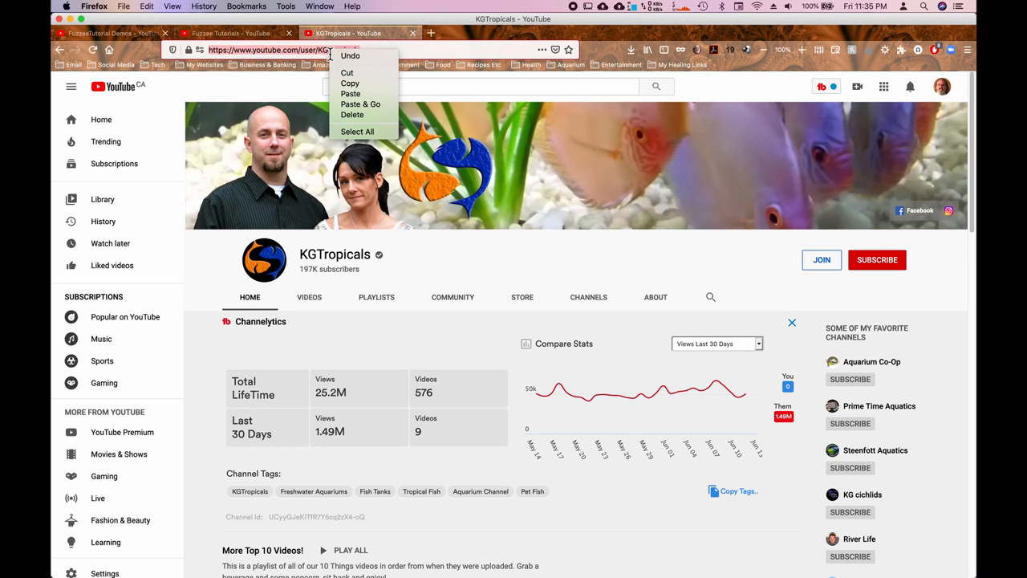
pyautogui.click(363, 85)
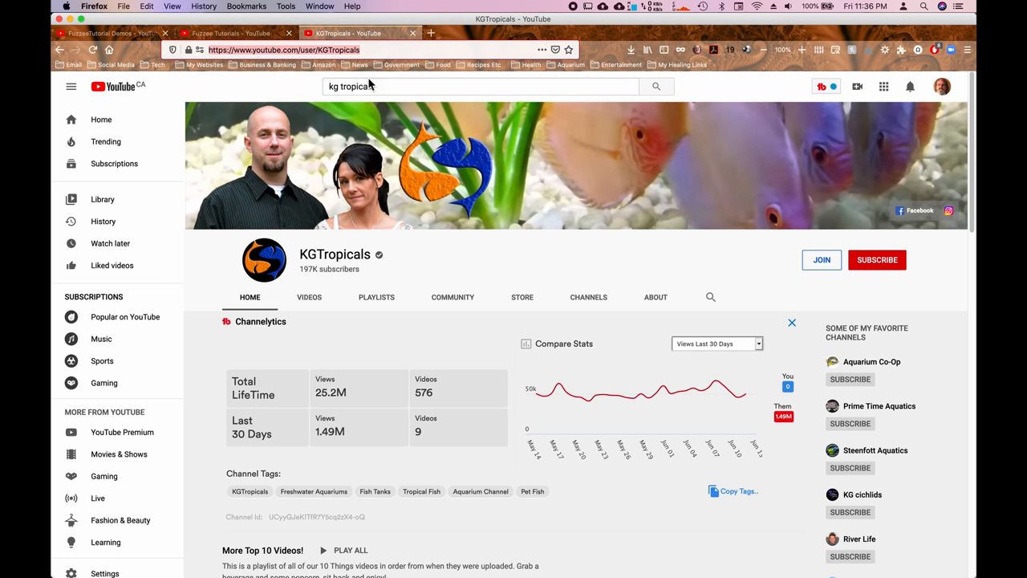
pyautogui.click(412, 33)
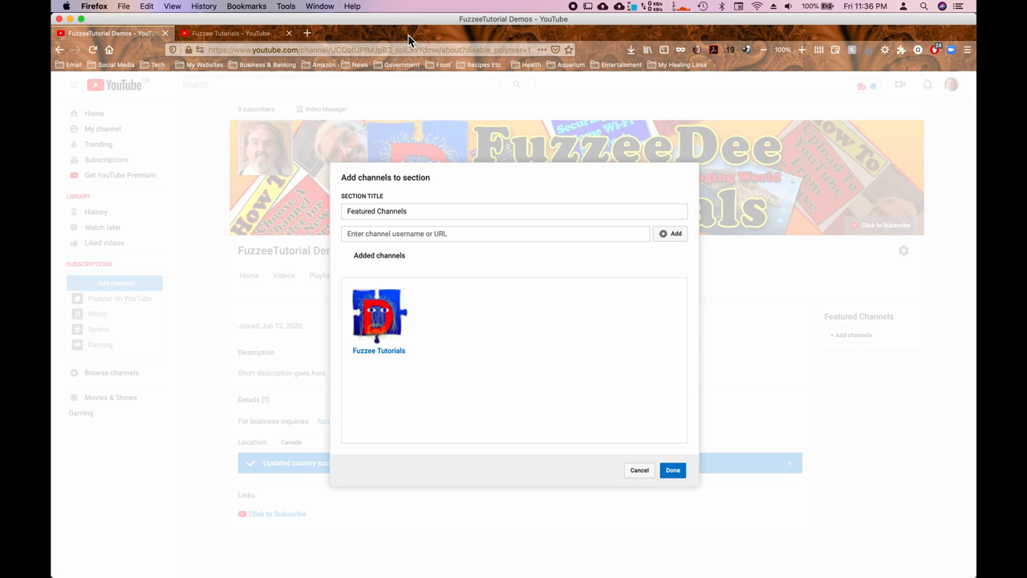
pyautogui.click(419, 237)
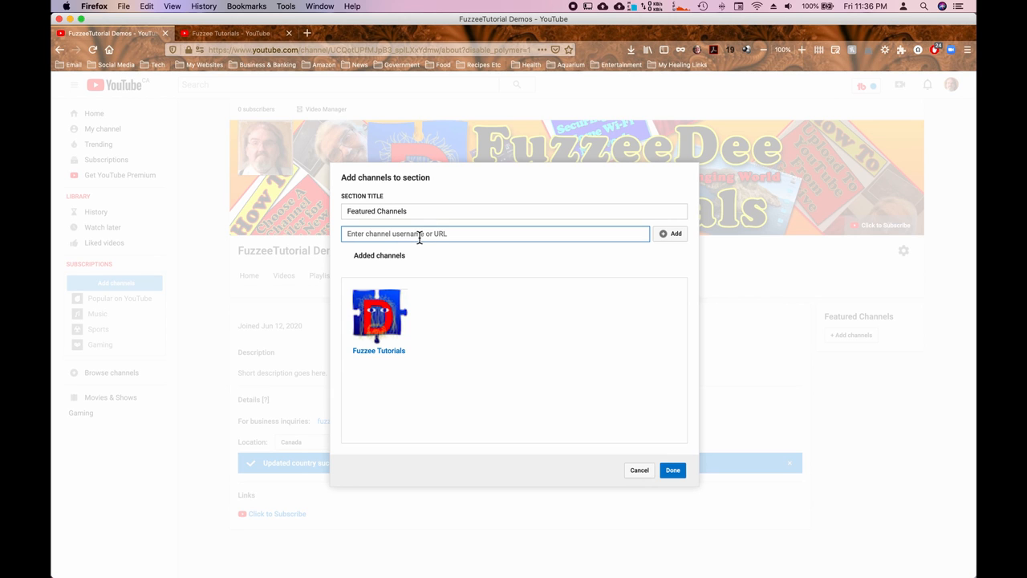
pyautogui.press('super+v')
pyautogui.click(672, 239)
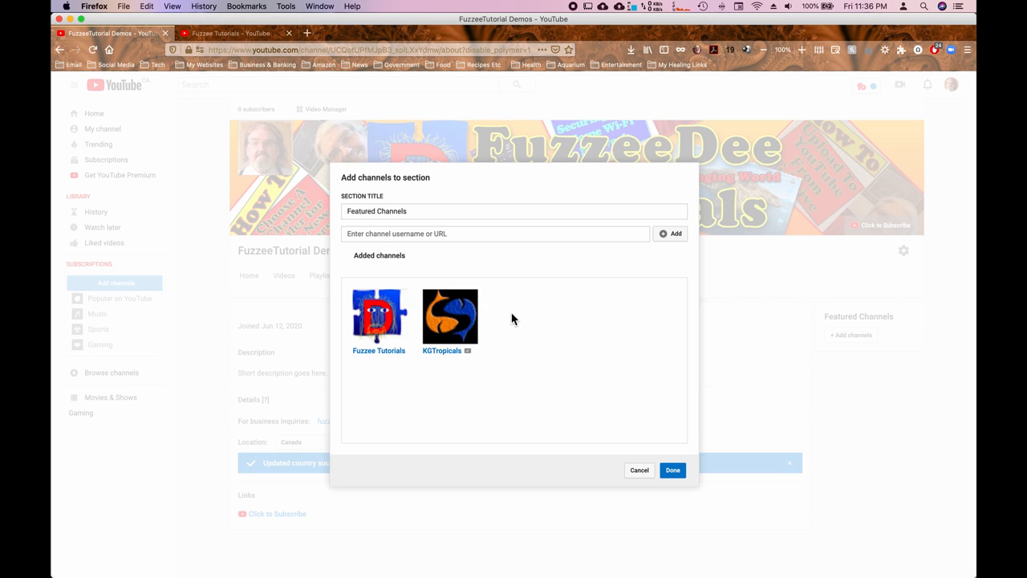
# Step: Reorder the featured channels so KGTropicals comes before Fuzzee Tutorials, and save the section
pyautogui.moveTo(450, 300)
pyautogui.moveTo(436, 302); pyautogui.dragTo(360, 298)
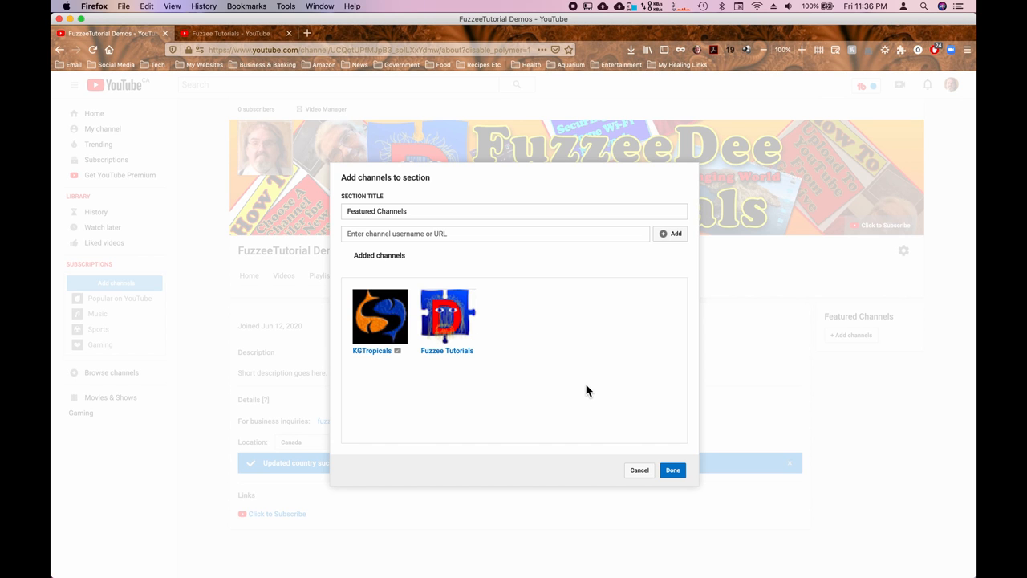
pyautogui.click(674, 472)
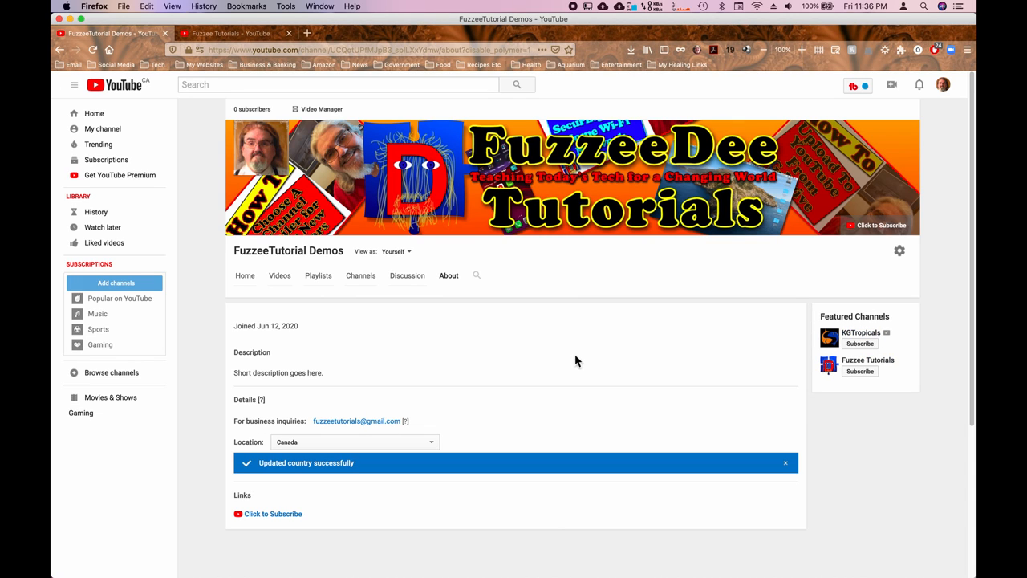
# Step: Post the comment "Hi, welcome to my channel. Please tell me how you found us." in the channel's Discussion section
pyautogui.click(414, 282)
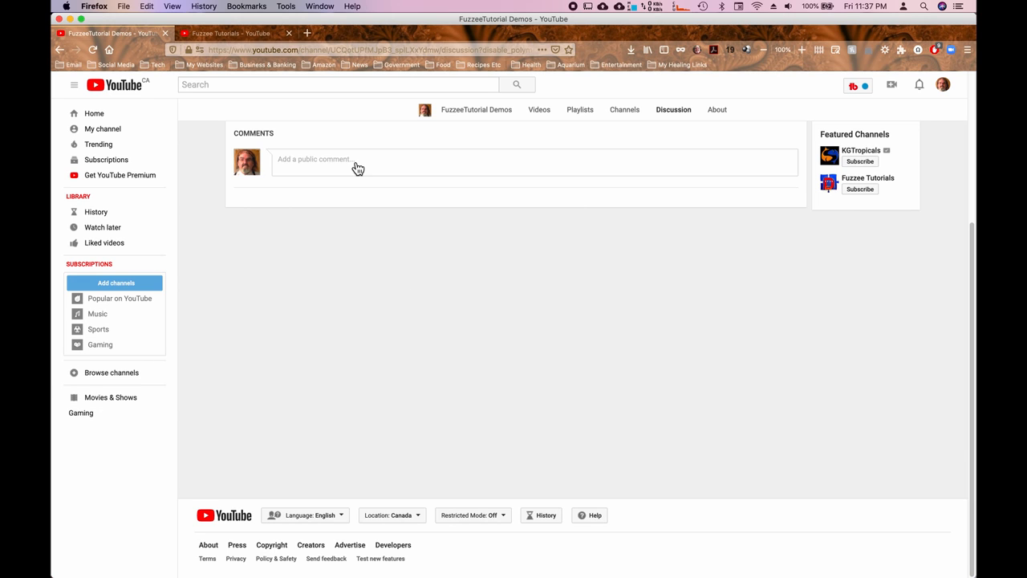
pyautogui.click(314, 163)
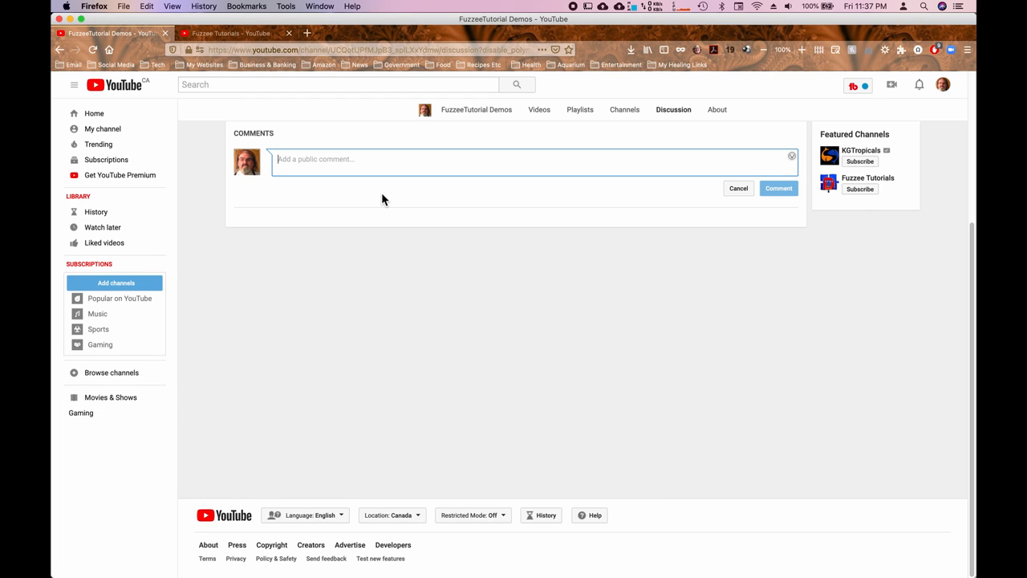
pyautogui.write('H')
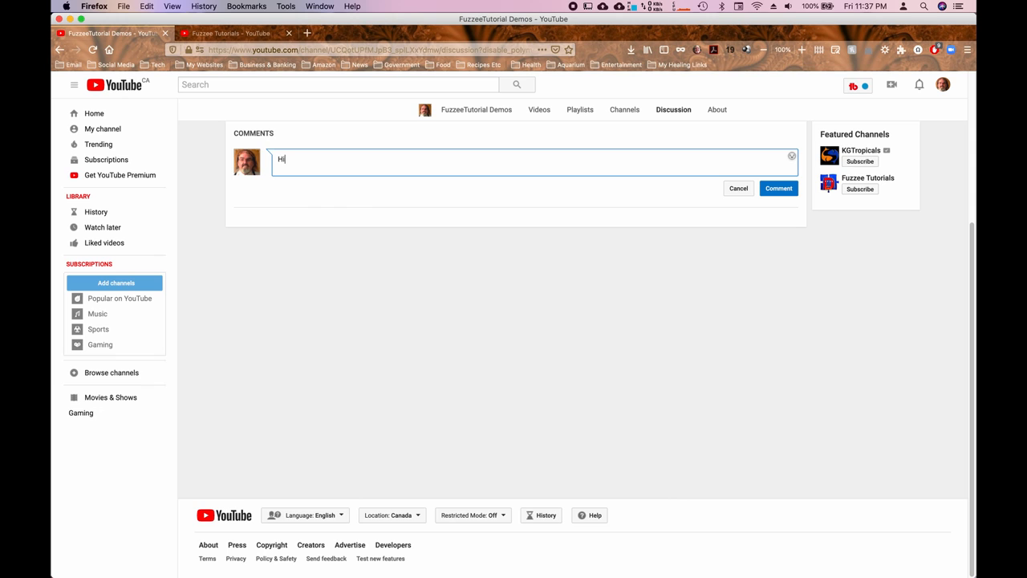
pyautogui.write('i, welcome to my channel. Please tell me how you found us.')
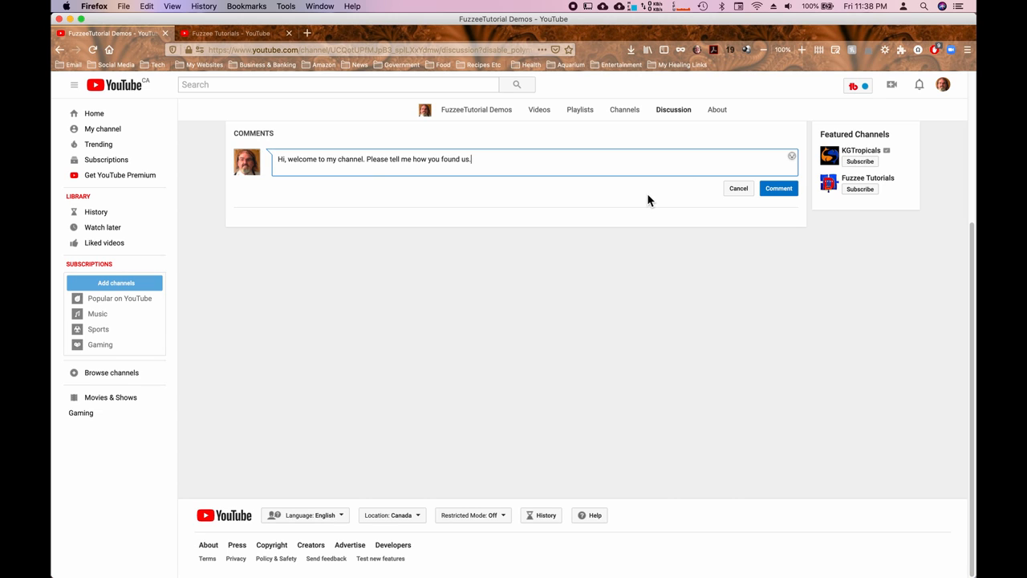
pyautogui.click(787, 193)
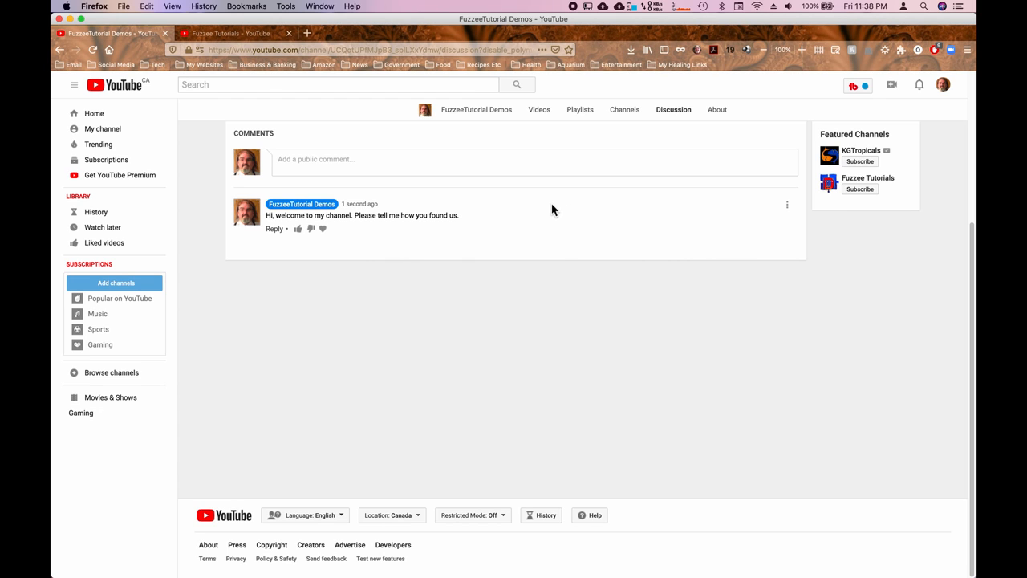
# Step: Create a public playlist titled "YouTube Tutorials" on the channel
pyautogui.click(632, 118)
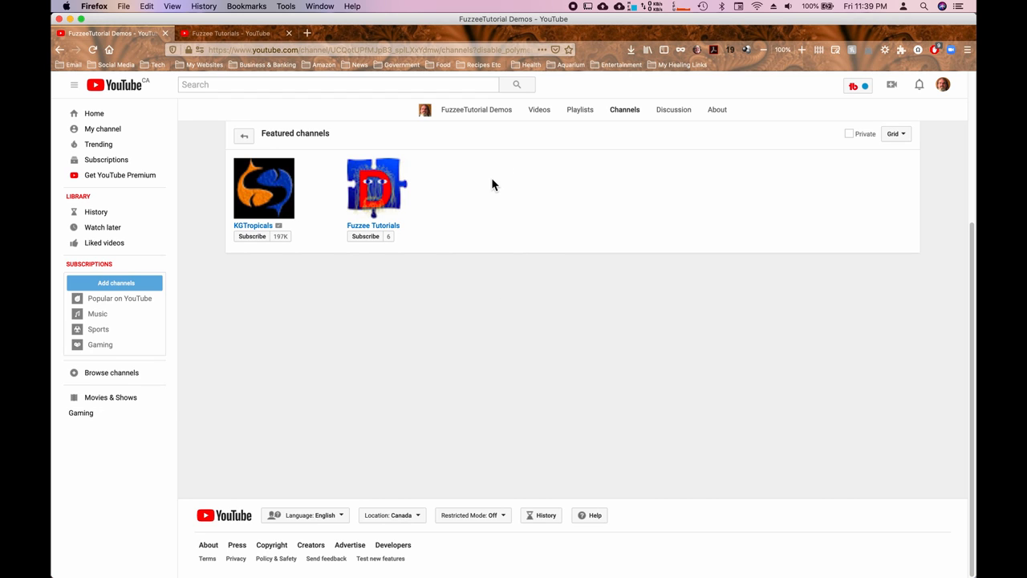
pyautogui.click(583, 116)
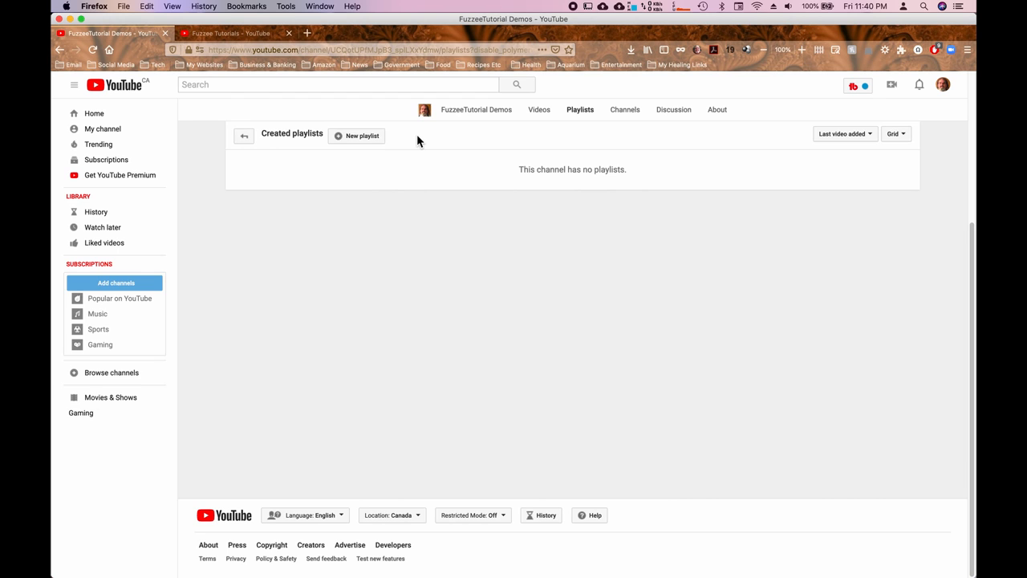
pyautogui.click(363, 136)
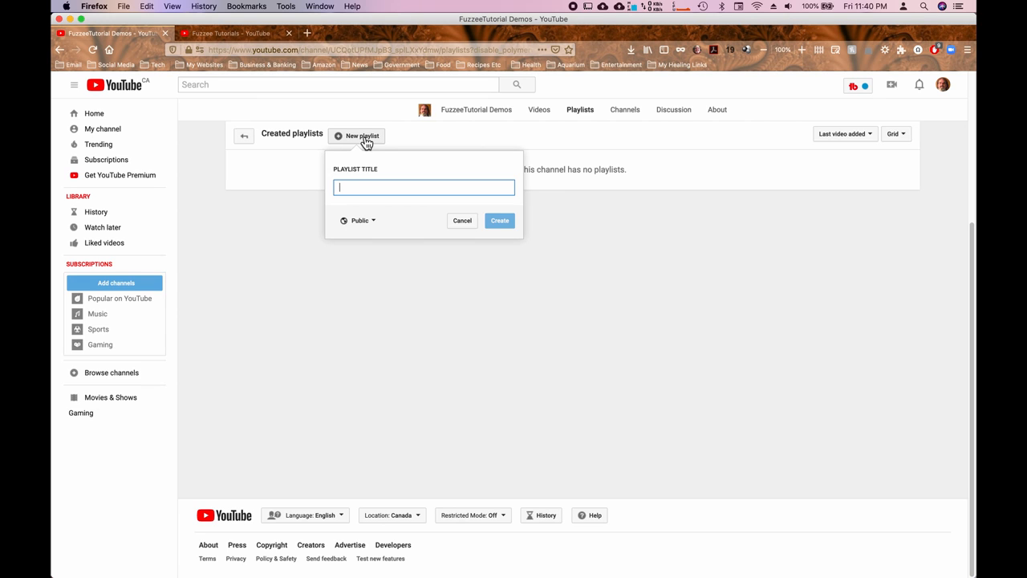
pyautogui.write('YouTube Tuto')
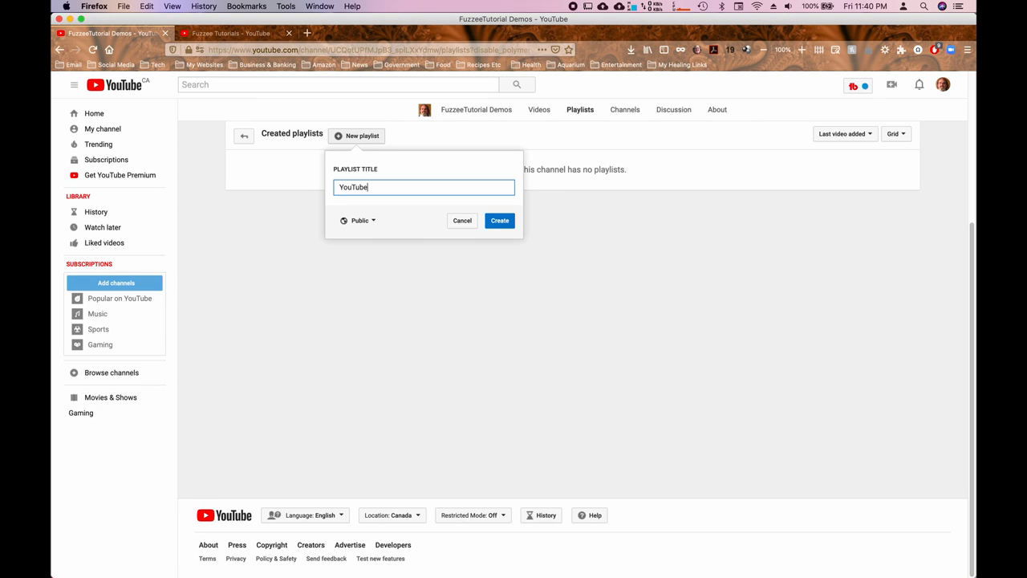
pyautogui.write('rials')
pyautogui.click(503, 225)
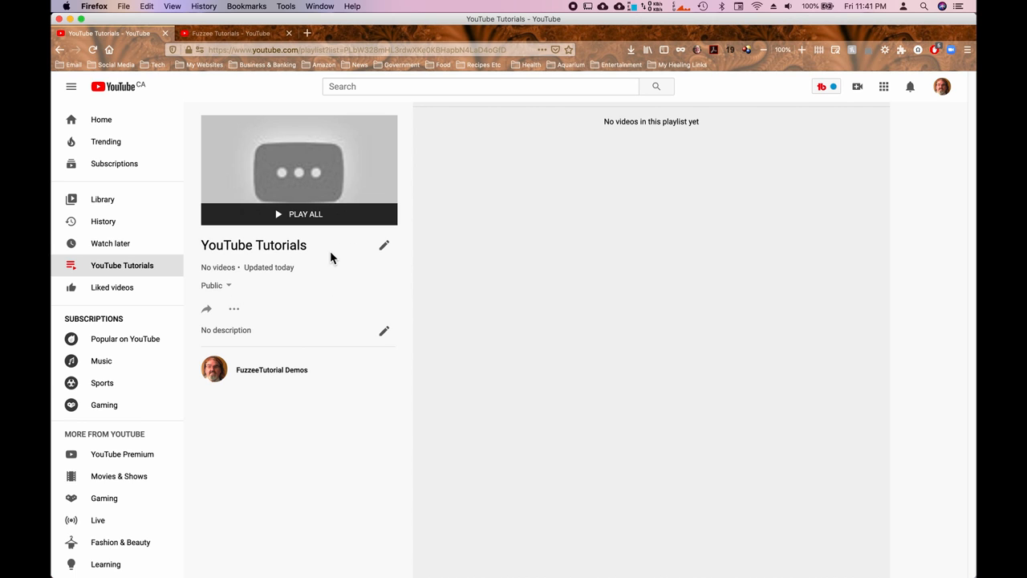
# Step: Save the playlist description "YouTube tutorials can be found here. IT has videos showing you how to optimize your channel and make it great"
pyautogui.click(231, 287)
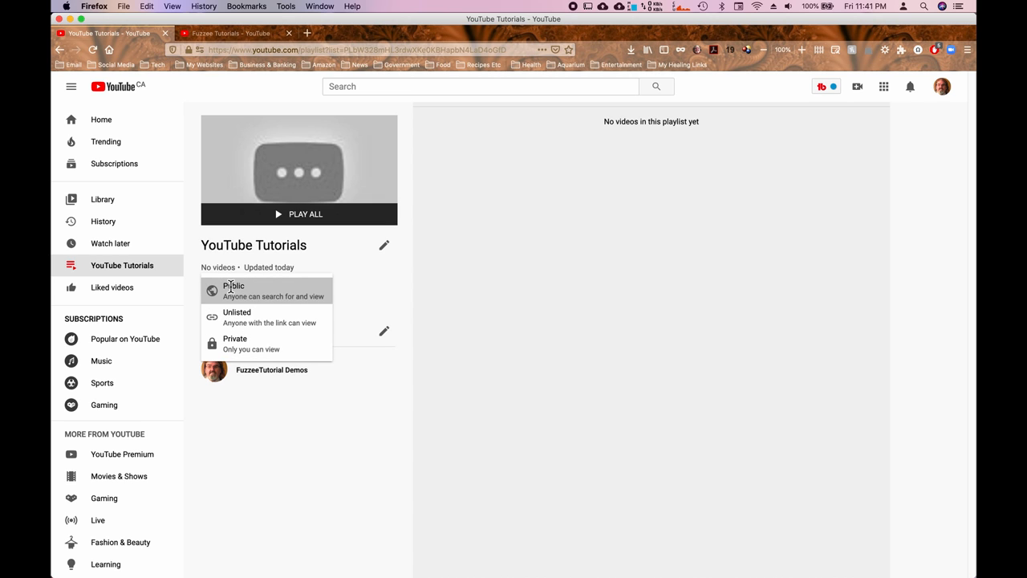
pyautogui.click(336, 268)
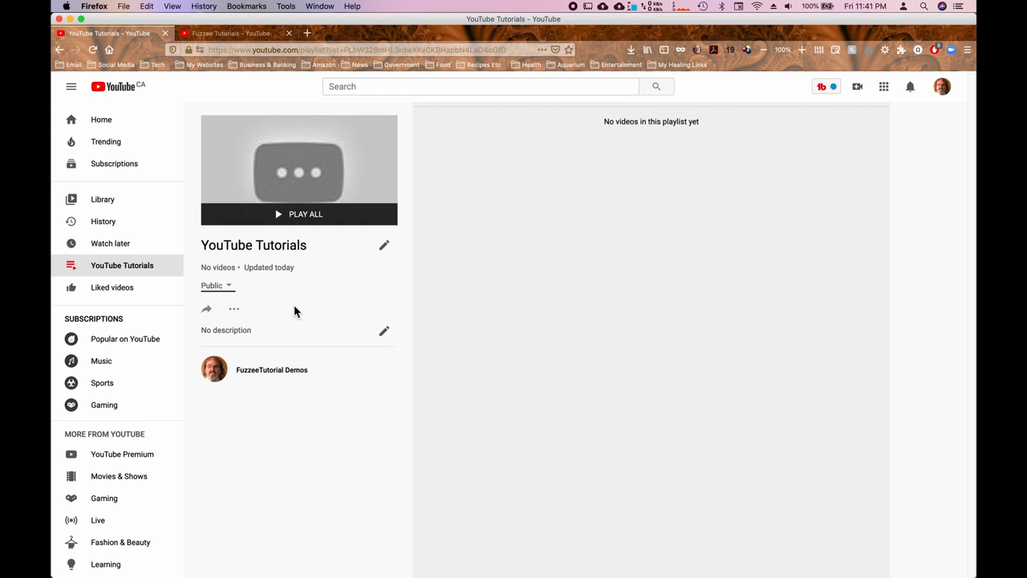
pyautogui.click(385, 334)
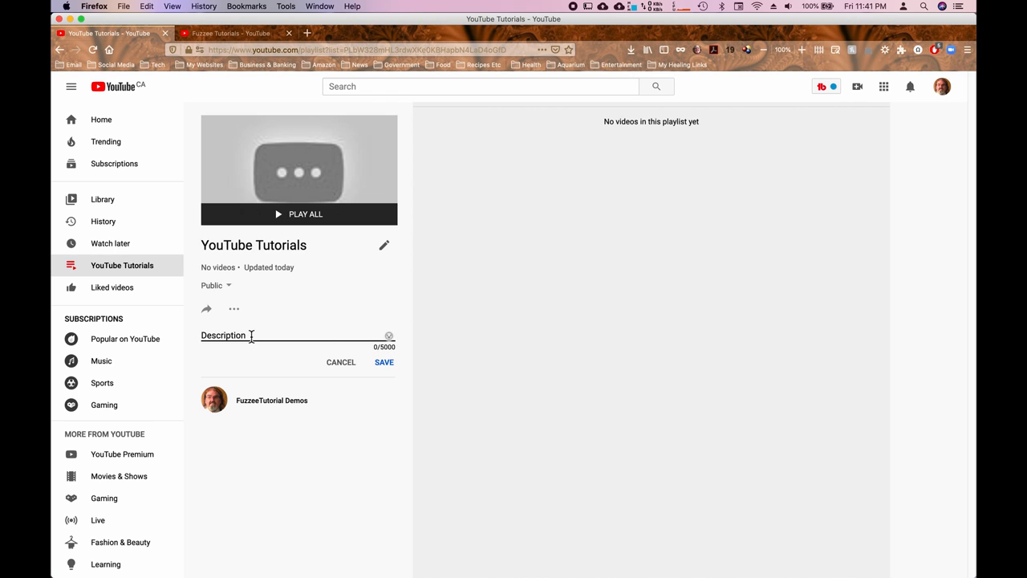
pyautogui.write('YouTube tutorials can be')
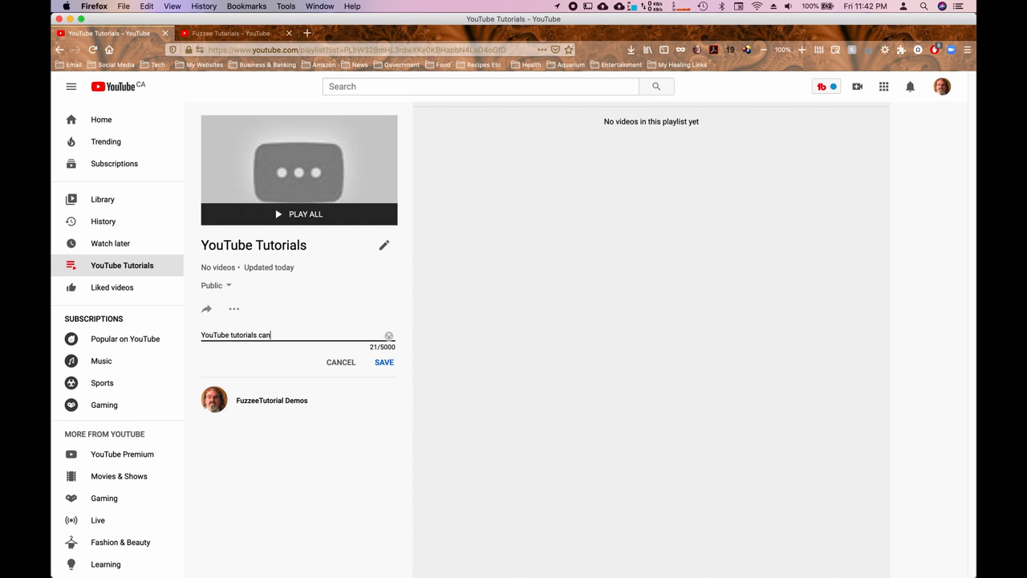
pyautogui.write(' fo')
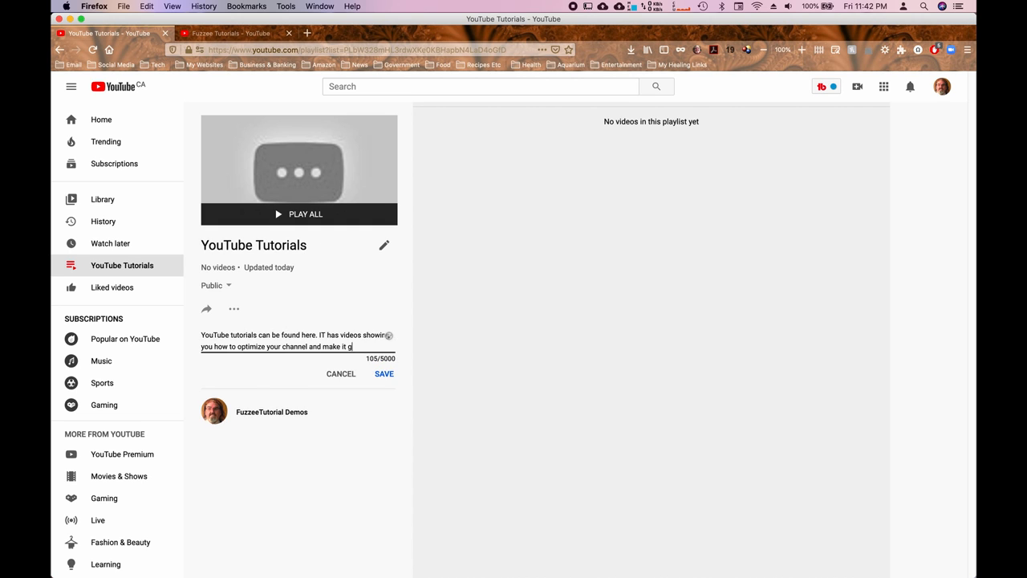
pyautogui.write('reat')
pyautogui.click(385, 377)
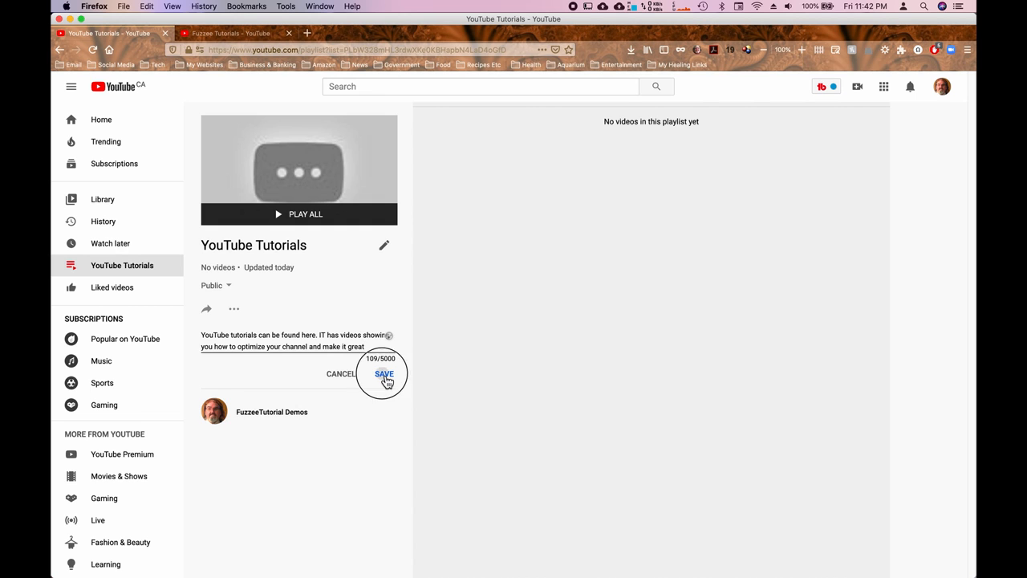
# Step: Try the Most popular ordering in the playlist's advanced settings, and set the ordering back to Manual
pyautogui.click(236, 312)
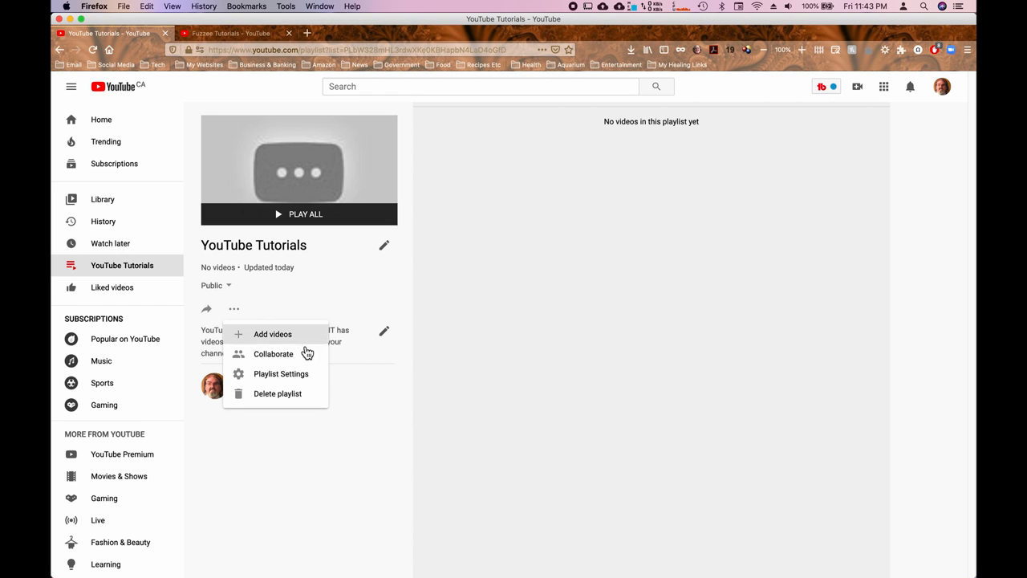
pyautogui.click(287, 379)
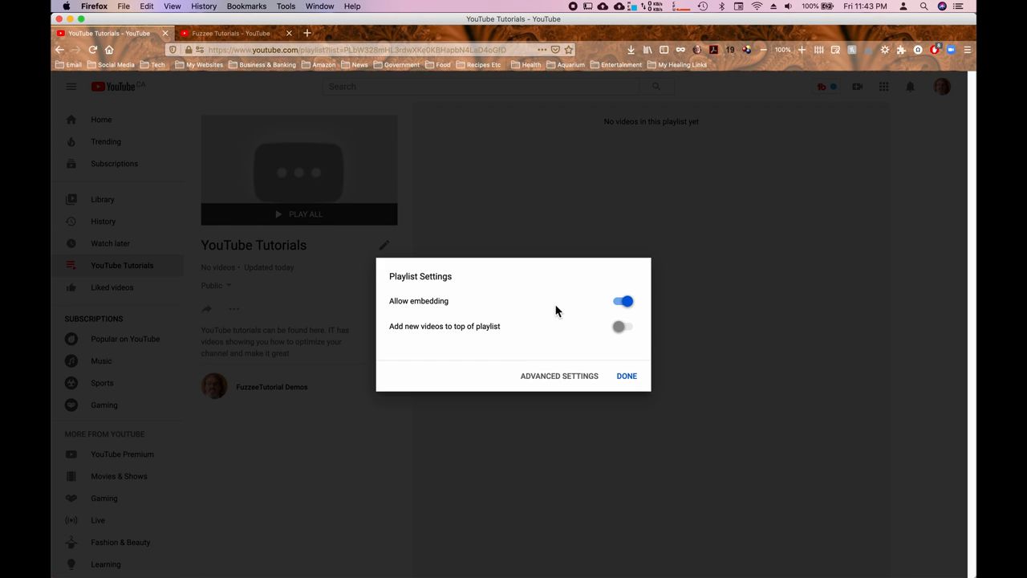
pyautogui.click(570, 380)
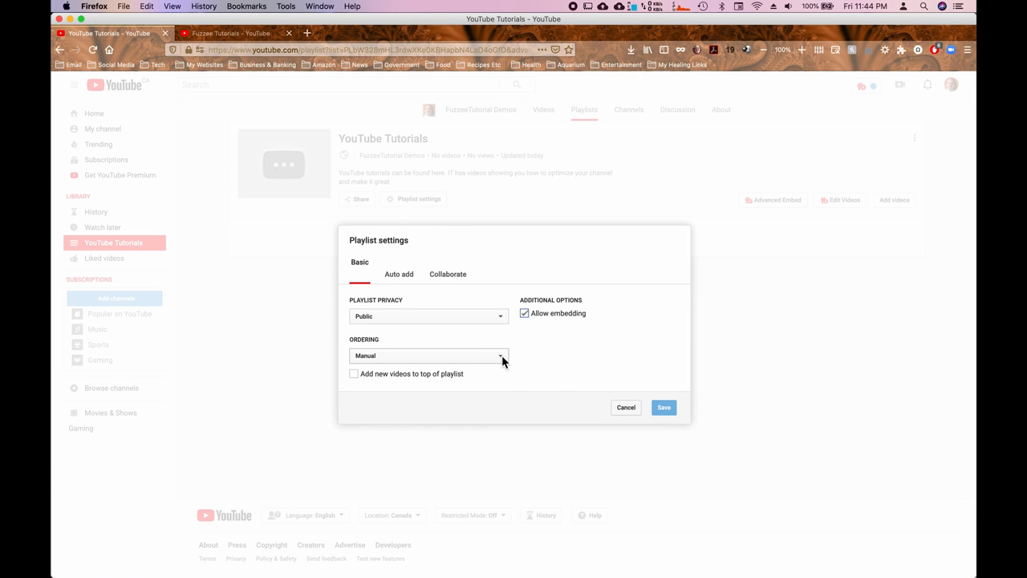
pyautogui.click(501, 358)
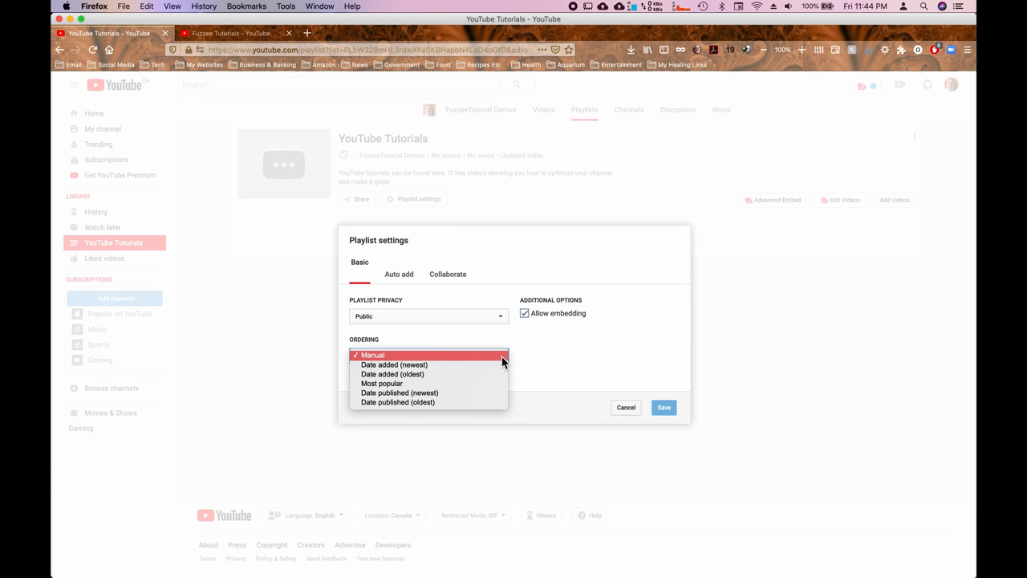
pyautogui.click(458, 384)
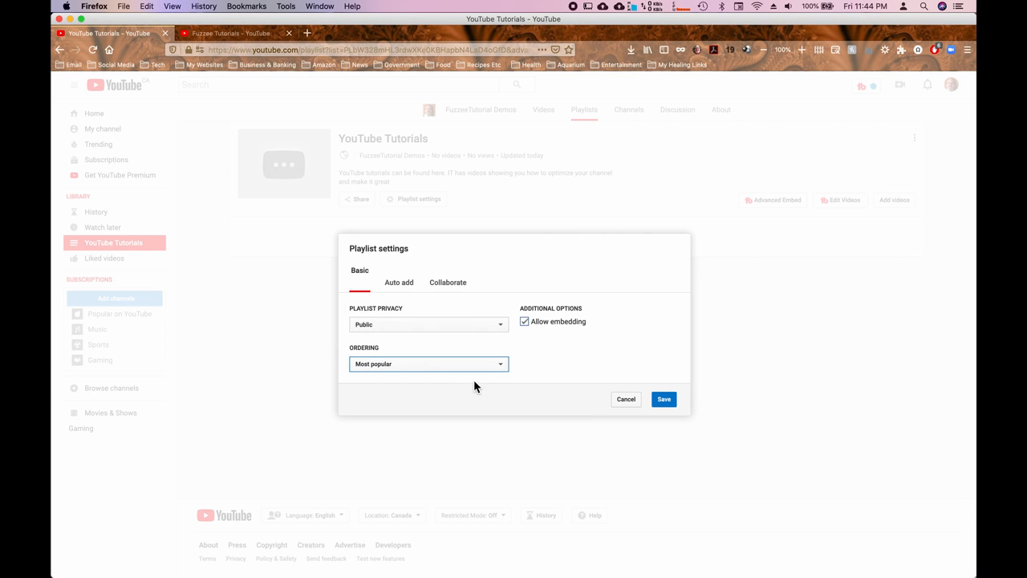
pyautogui.click(504, 365)
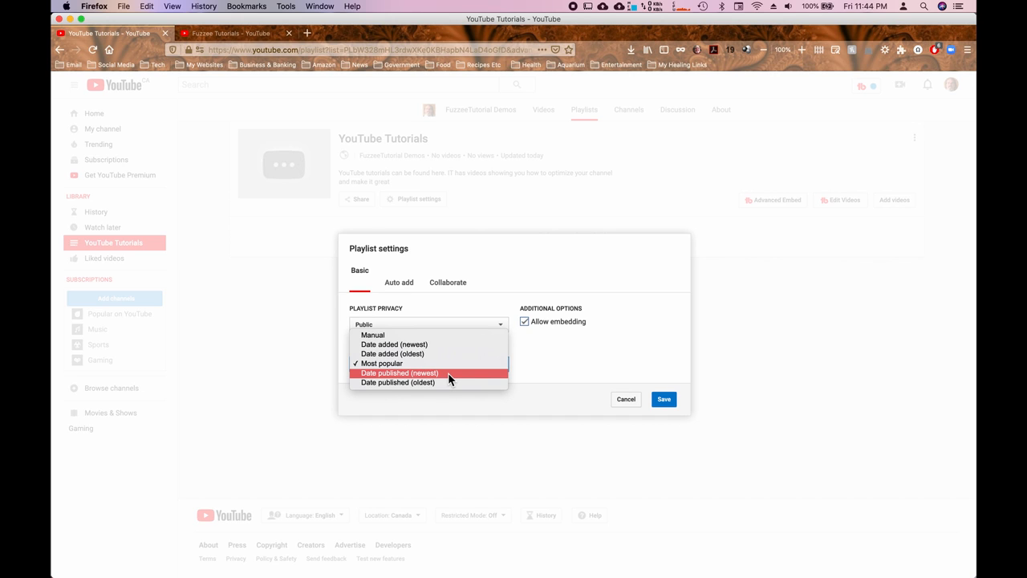
pyautogui.click(546, 350)
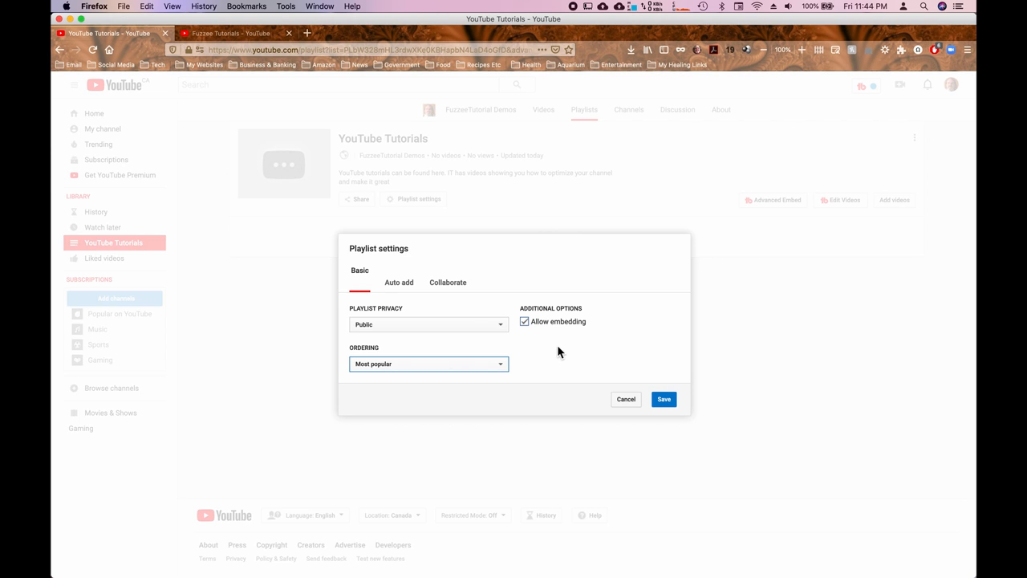
pyautogui.click(501, 363)
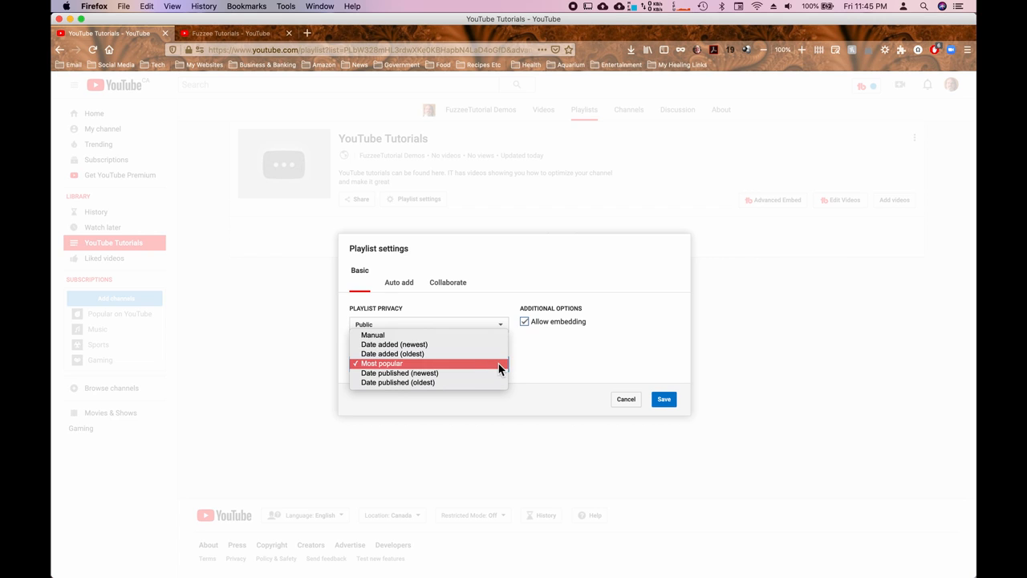
pyautogui.click(439, 336)
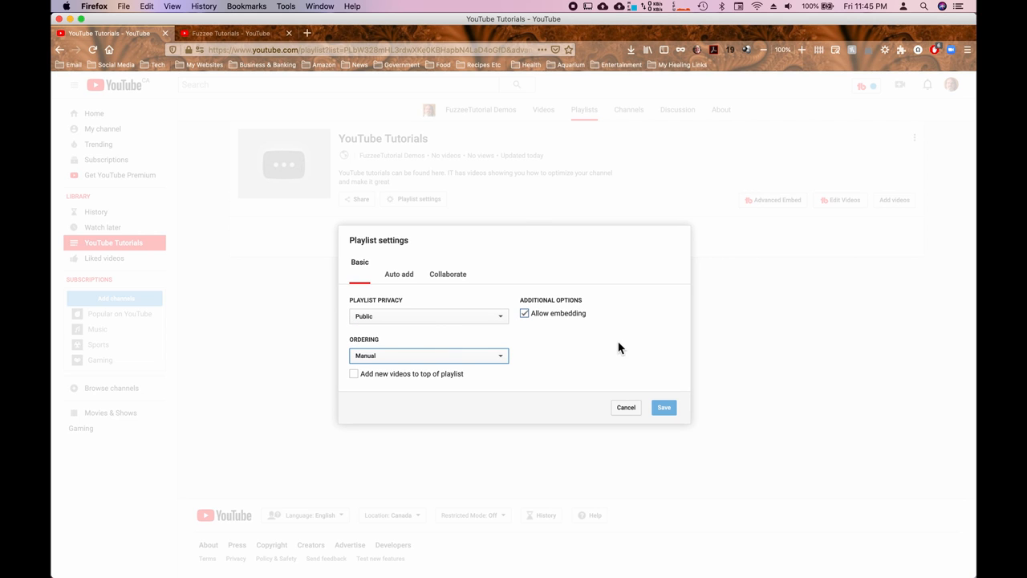
# Step: Review the playlist's auto-add rule settings and leave the playlist settings without saving
pyautogui.click(409, 281)
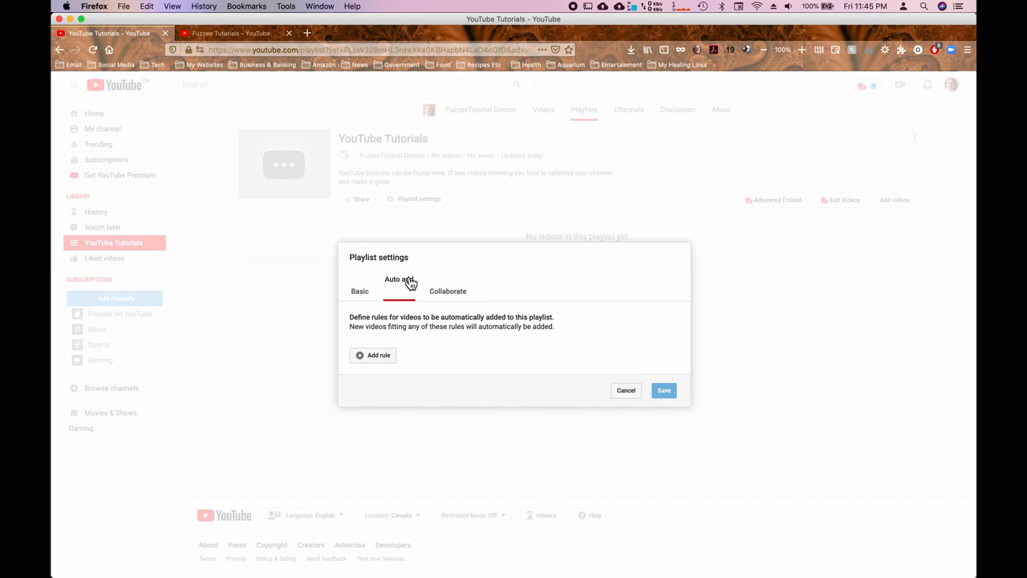
pyautogui.click(360, 292)
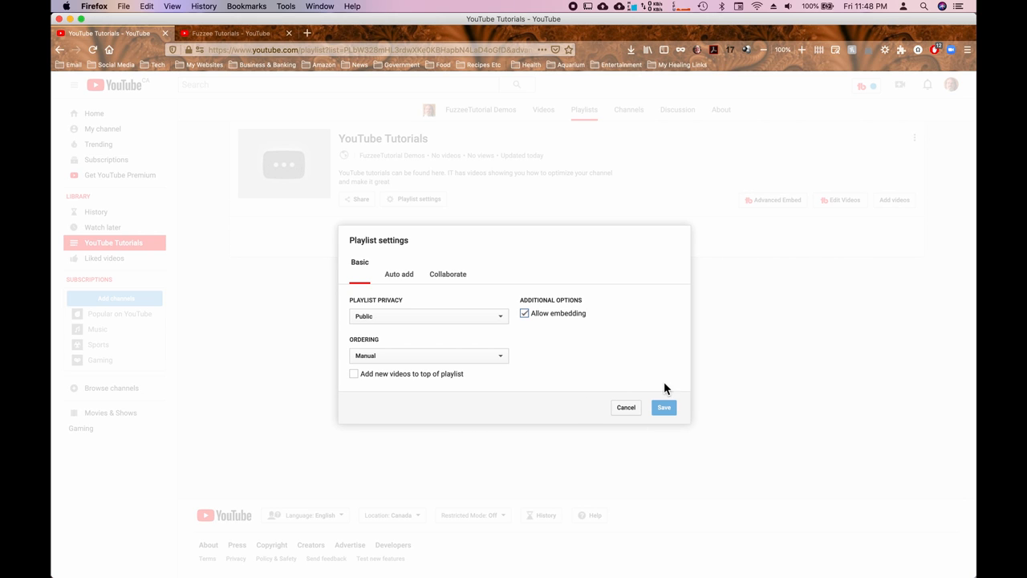
pyautogui.click(631, 410)
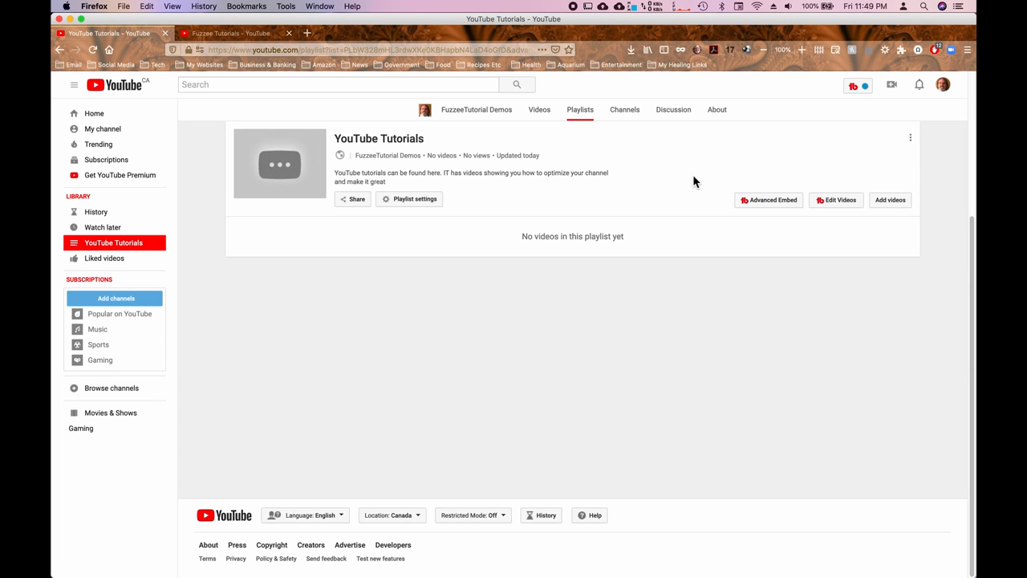
# Step: Check the channel's uploads page, return to the channel home, and start a video upload in YouTube Studio
pyautogui.click(541, 118)
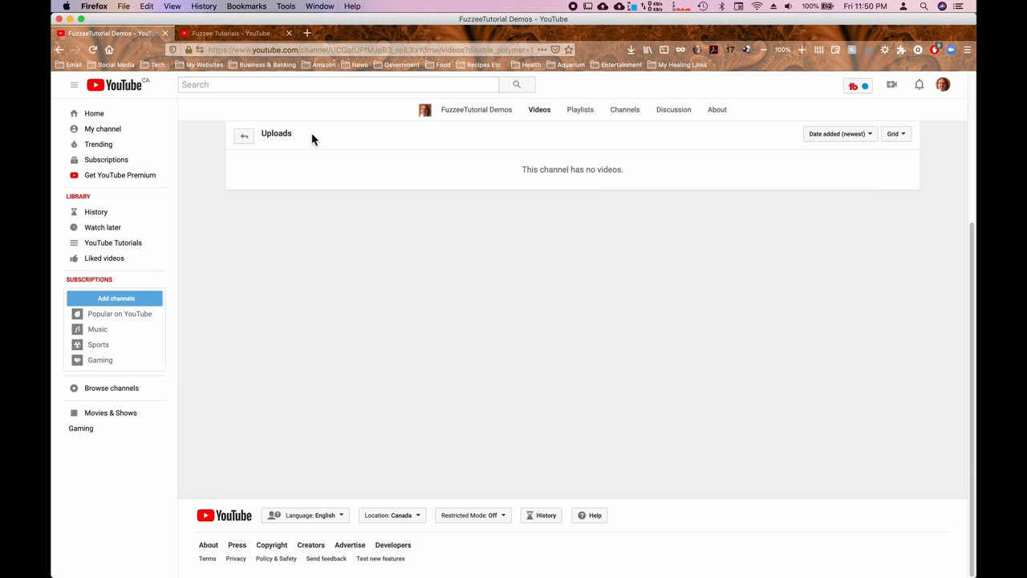
pyautogui.click(245, 140)
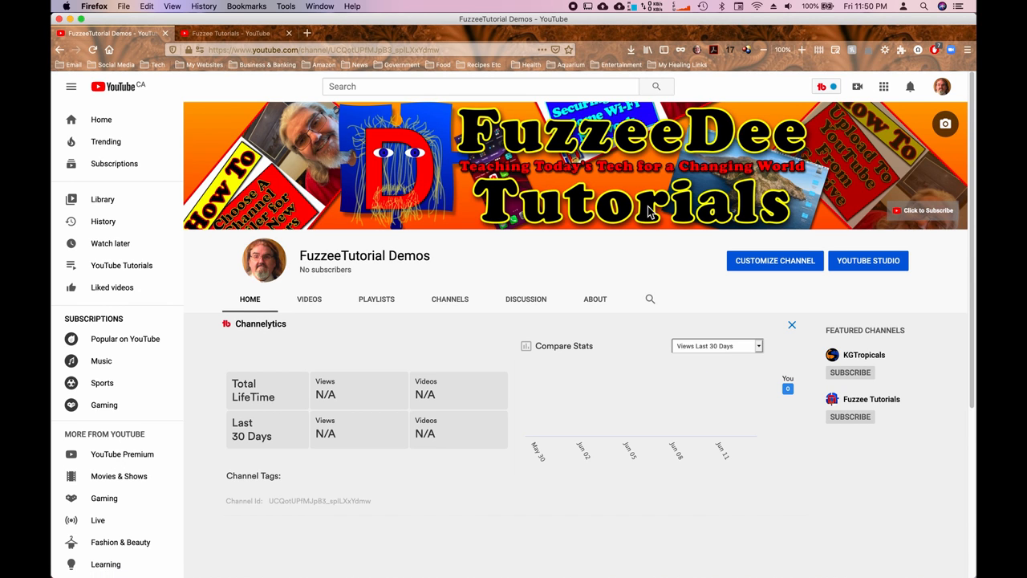
pyautogui.click(874, 267)
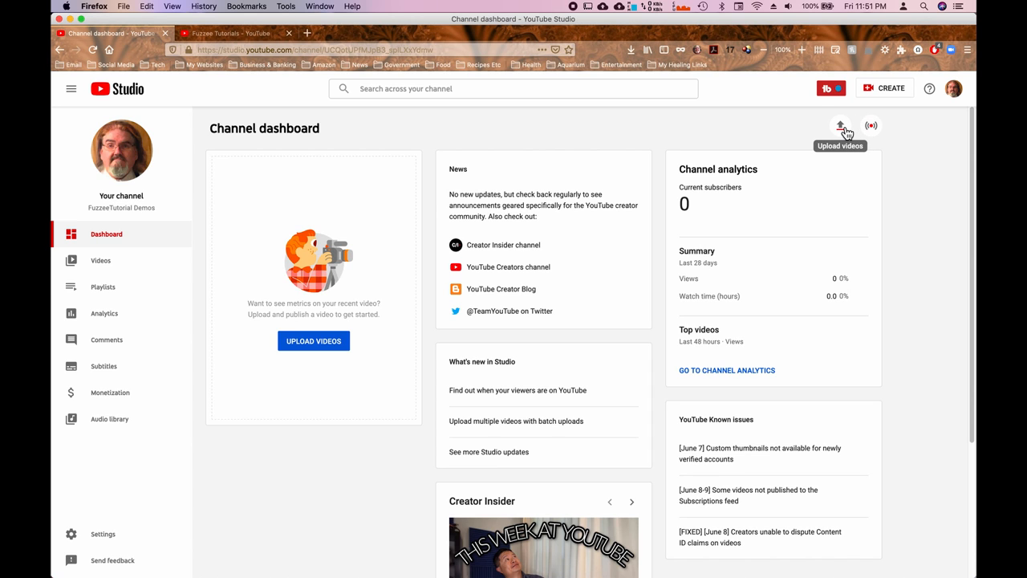
pyautogui.click(842, 130)
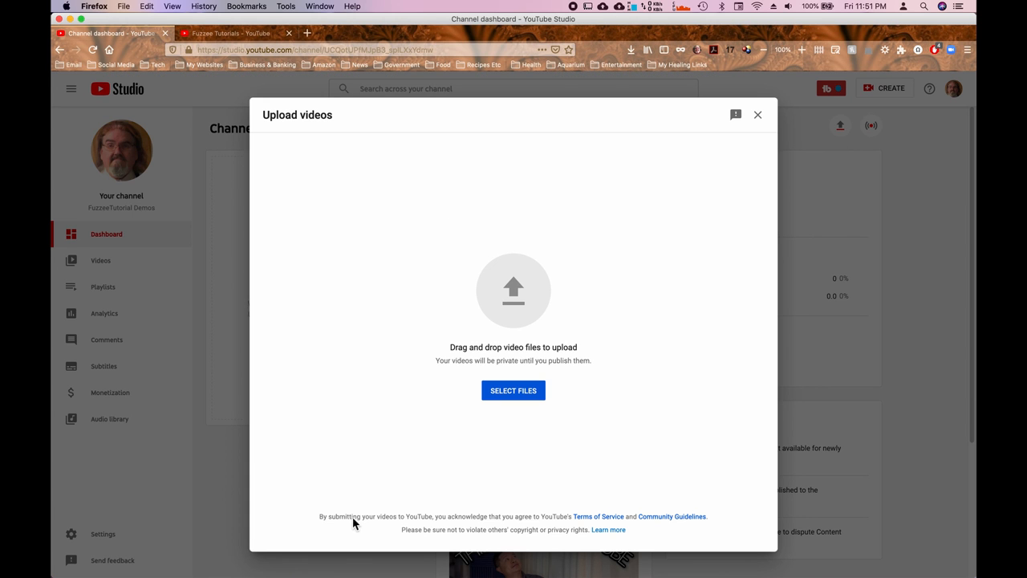
# Step: Switch to Finder and upload "Fuzzee Tutorials - Channel Trailer FINAL YTOP_1.mp4" from the Optimized For YouTube folder to the open video upload
pyautogui.moveTo(286, 560)
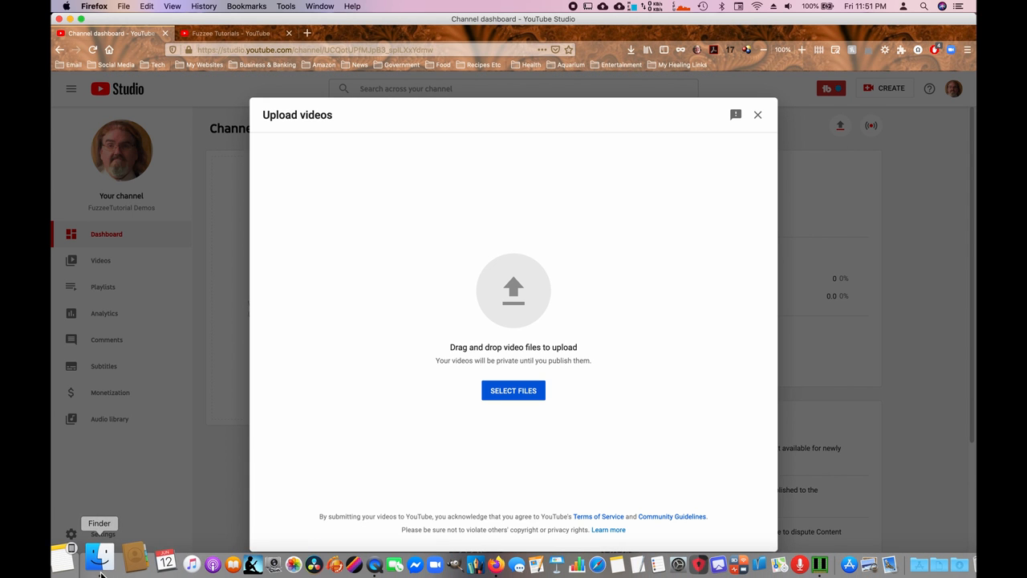
pyautogui.click(99, 566)
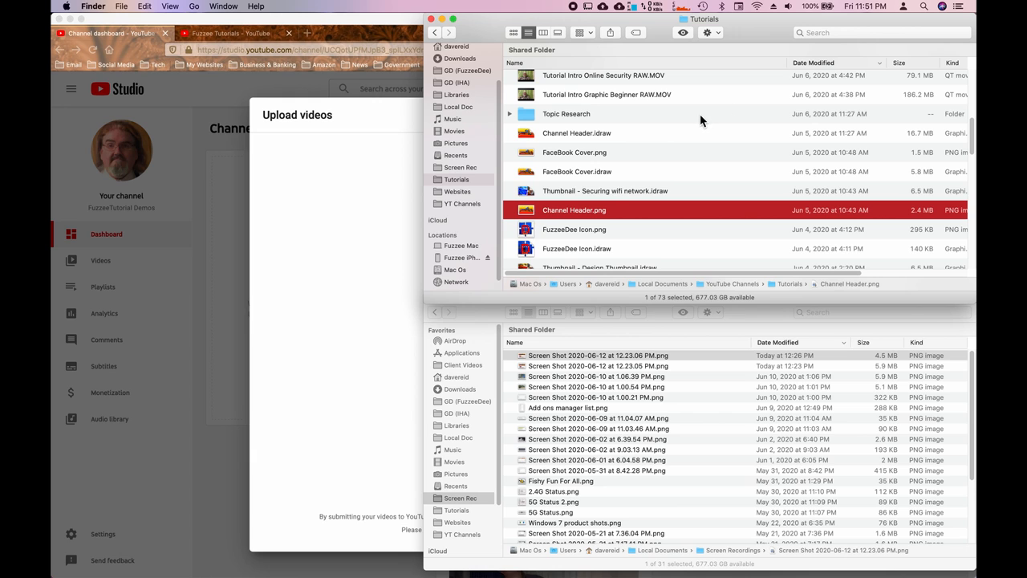
pyautogui.scroll(-3, 698, 117)
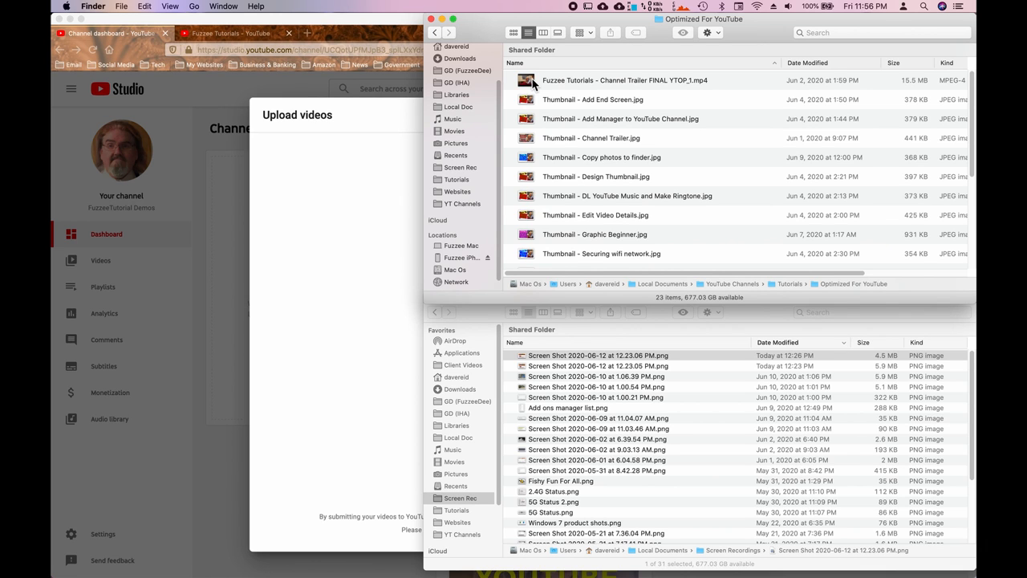
pyautogui.moveTo(532, 83); pyautogui.dragTo(337, 286)
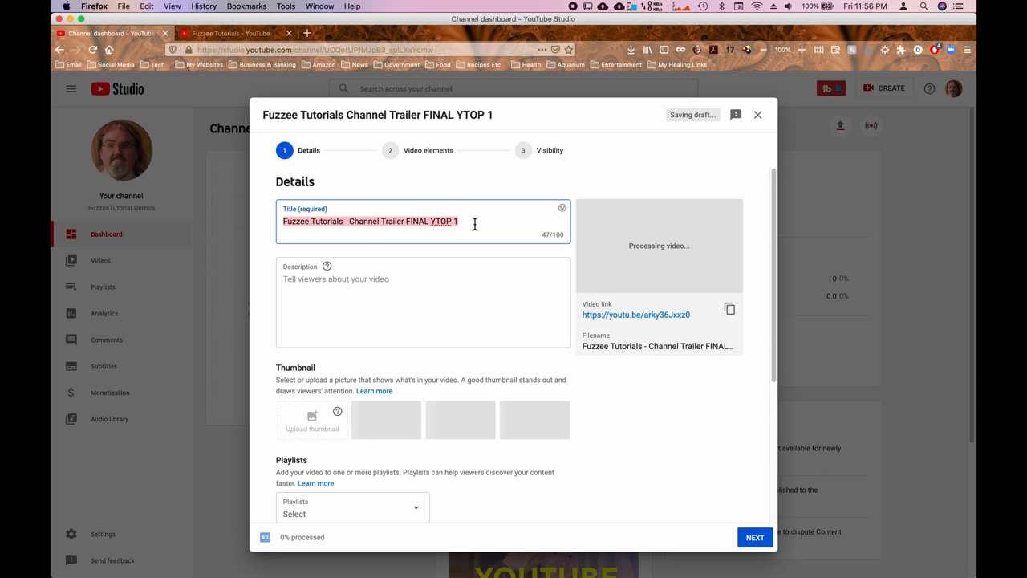
# Step: Trim the video title to "Fuzzee Tutorials Channel Trailer", removing the trailing "FINAL YTOP 1" and the extra spaces
pyautogui.click(474, 225)
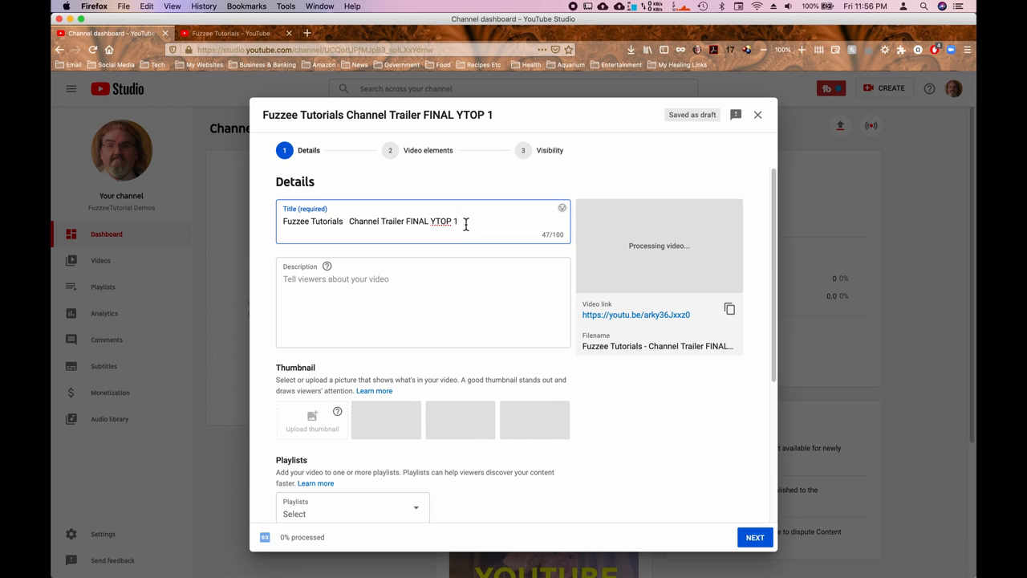
pyautogui.press('BackSpace')
pyautogui.press('BackSpace')
pyautogui.press('BackSpace')
pyautogui.press('BackSpace')
pyautogui.press('BackSpace')
pyautogui.press('BackSpace')
pyautogui.press('BackSpace')
pyautogui.press('BackSpace')
pyautogui.press('BackSpace')
pyautogui.press('BackSpace')
pyautogui.press('BackSpace')
pyautogui.press('BackSpace')
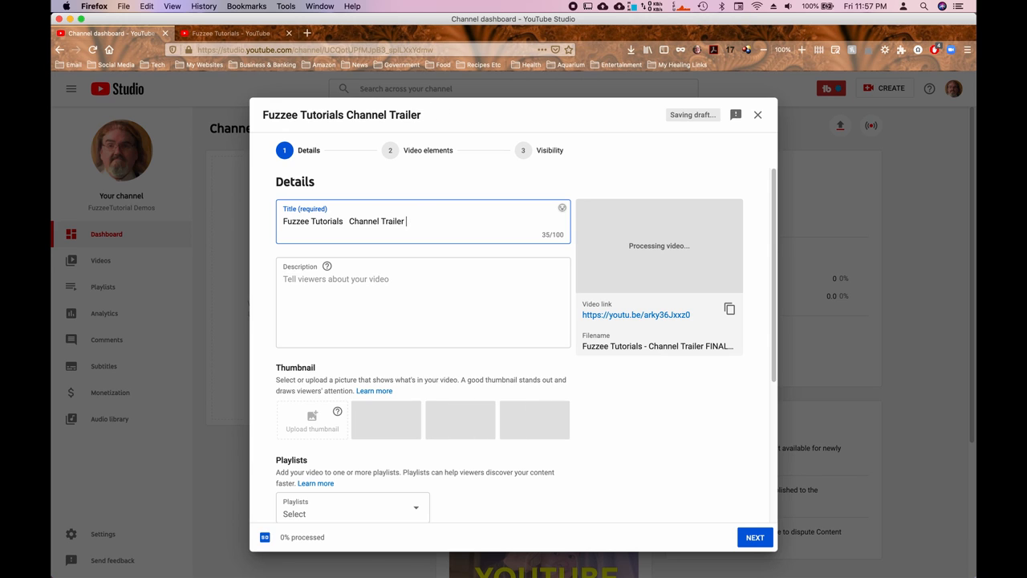
pyautogui.press('BackSpace')
pyautogui.press('Left')
pyautogui.press('Left')
pyautogui.press('Left')
pyautogui.press('Left')
pyautogui.press('Left')
pyautogui.press('Left')
pyautogui.press('Left')
pyautogui.press('Left')
pyautogui.press('Left')
pyautogui.press('Left')
pyautogui.press('Left')
pyautogui.press('Left')
pyautogui.press('Left')
pyautogui.press('Left')
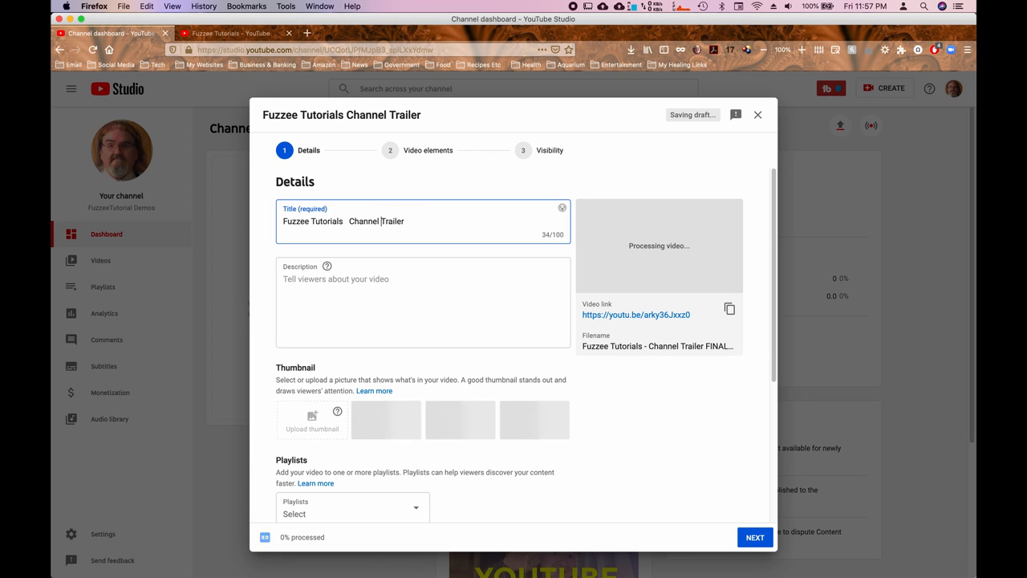
pyautogui.press('BackSpace')
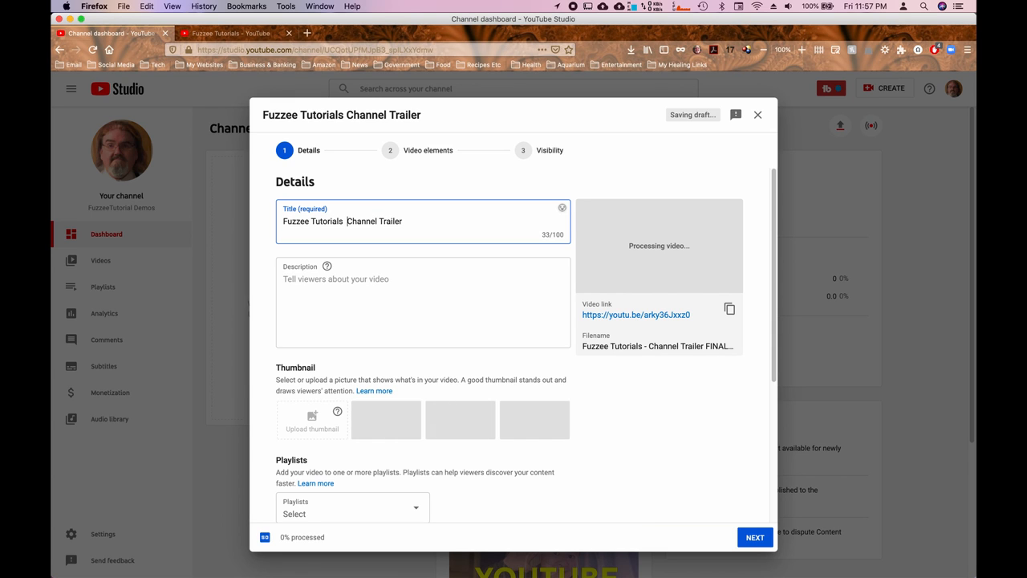
pyautogui.press('BackSpace')
pyautogui.press('Right')
pyautogui.press('Right')
pyautogui.press('Right')
pyautogui.press('Right')
pyautogui.press('Right')
pyautogui.press('Right')
pyautogui.press('Right')
pyautogui.press('Right')
pyautogui.press('Right')
pyautogui.press('Right')
pyautogui.press('Right')
pyautogui.press('Right')
pyautogui.press('Right')
pyautogui.press('Right')
pyautogui.press('Right')
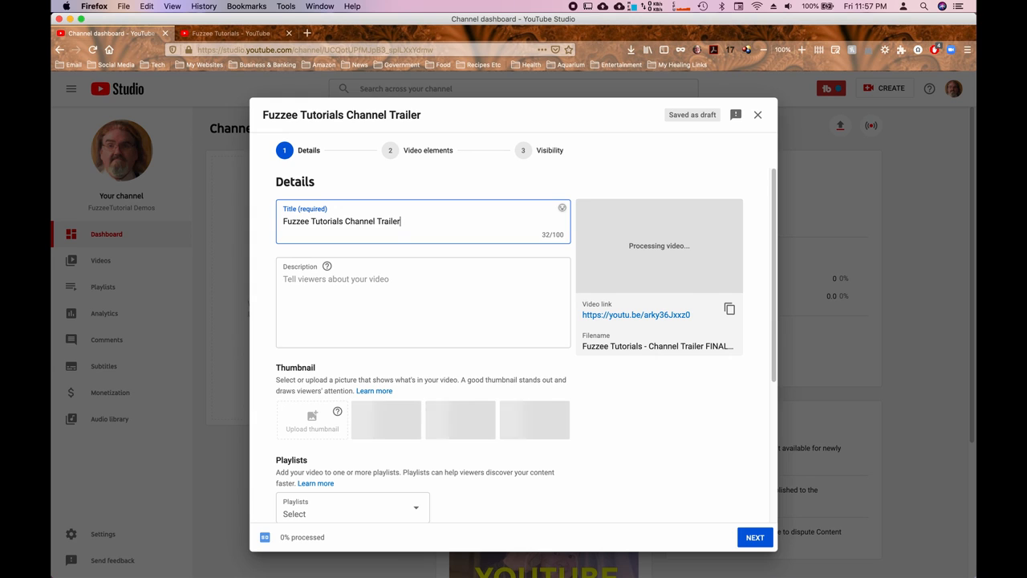
# Step: Copy the video title into the description as "Fuzzee Tutorials Channel Trailer"
pyautogui.press('super+a')
pyautogui.press('super+c')
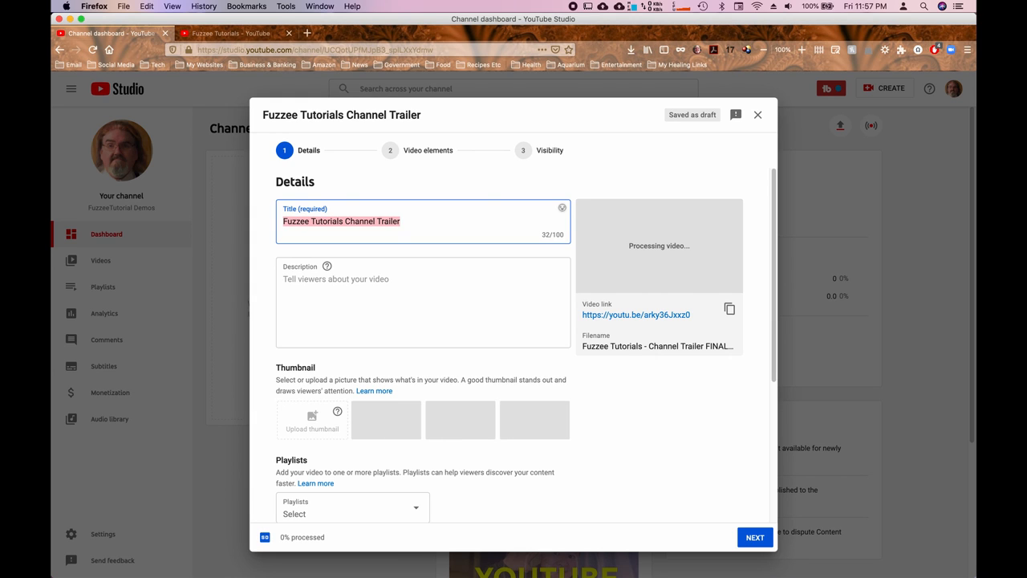
pyautogui.press('Tab')
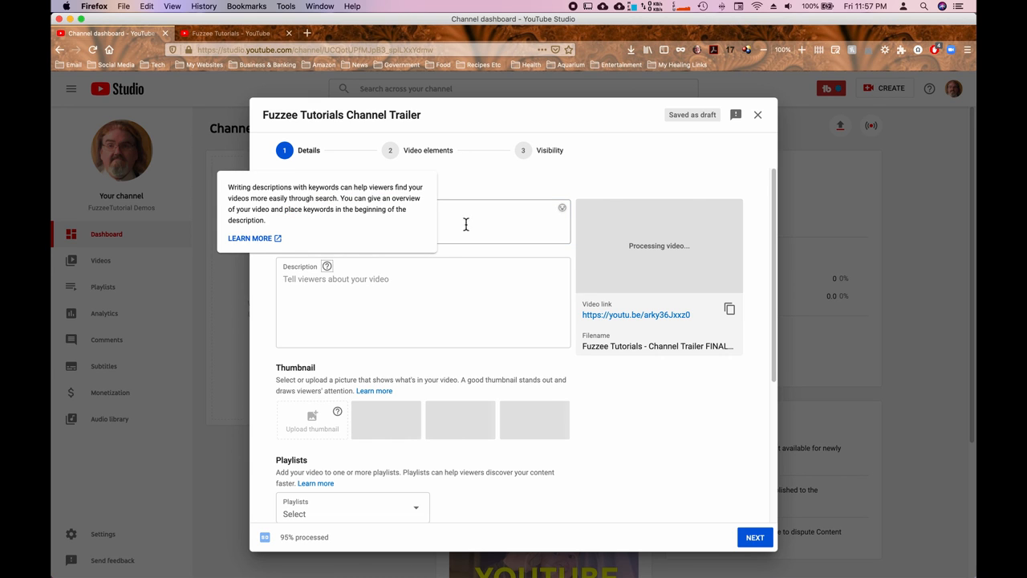
pyautogui.click(362, 278)
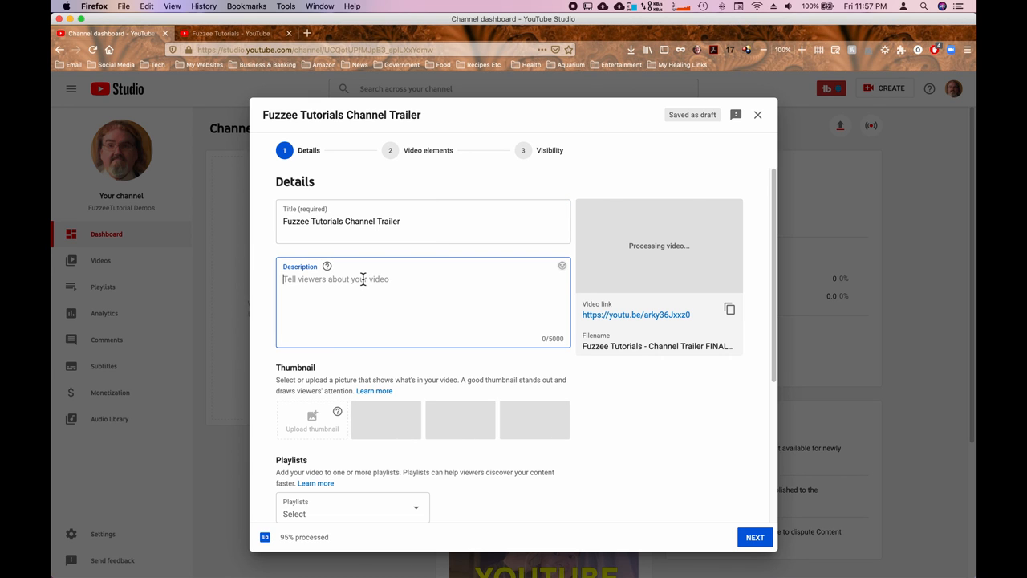
pyautogui.press('super+v')
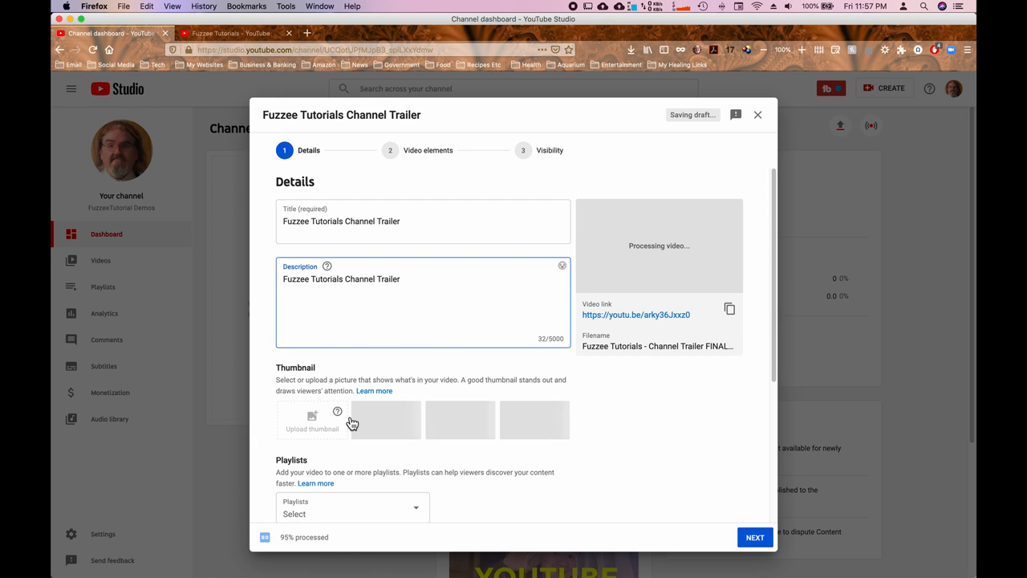
# Step: Choose the first auto-generated thumbnail, showing "Fuzzee Dee Productions In Their New Home", for the video
pyautogui.click(317, 425)
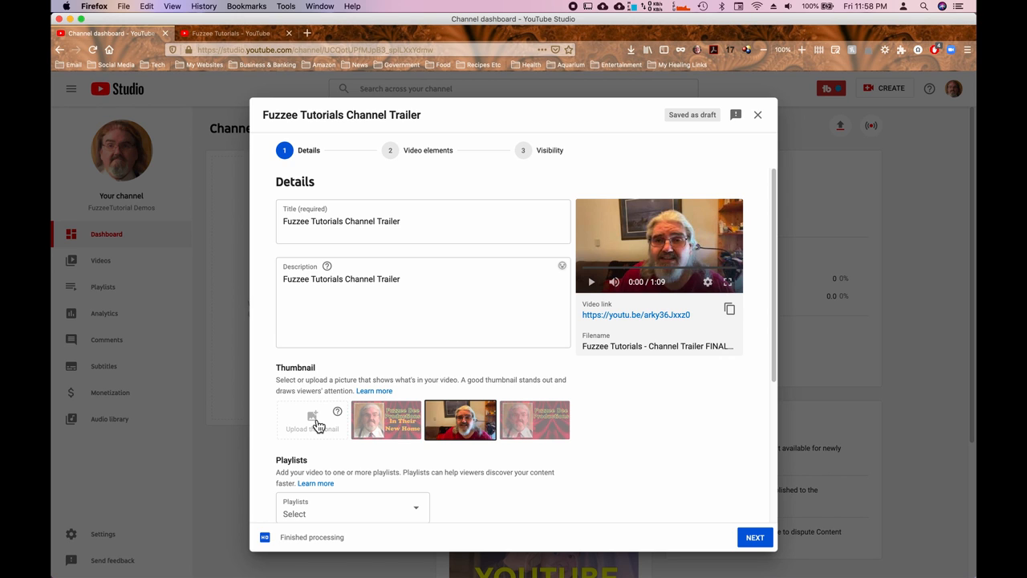
pyautogui.click(406, 429)
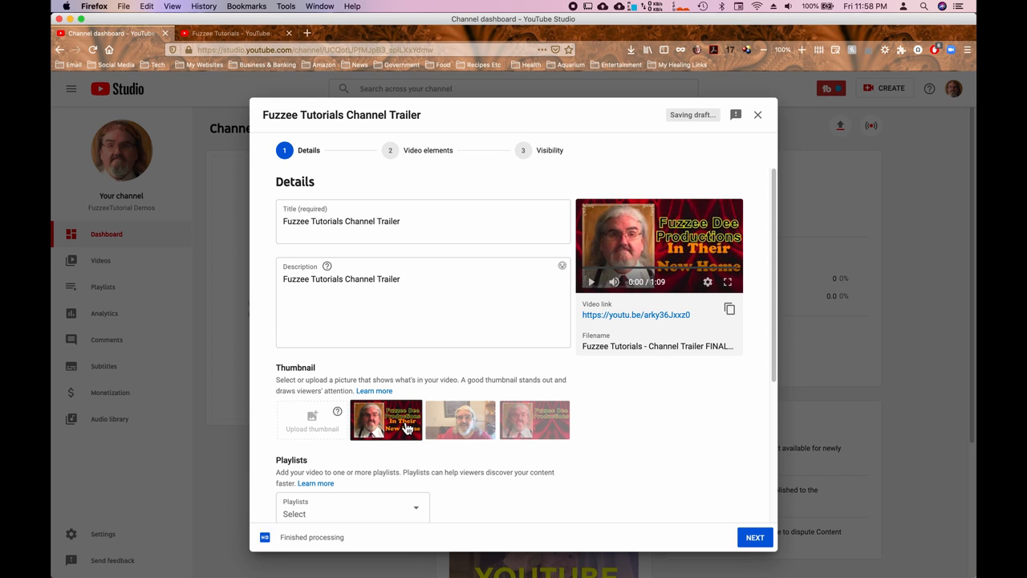
pyautogui.moveTo(340, 414)
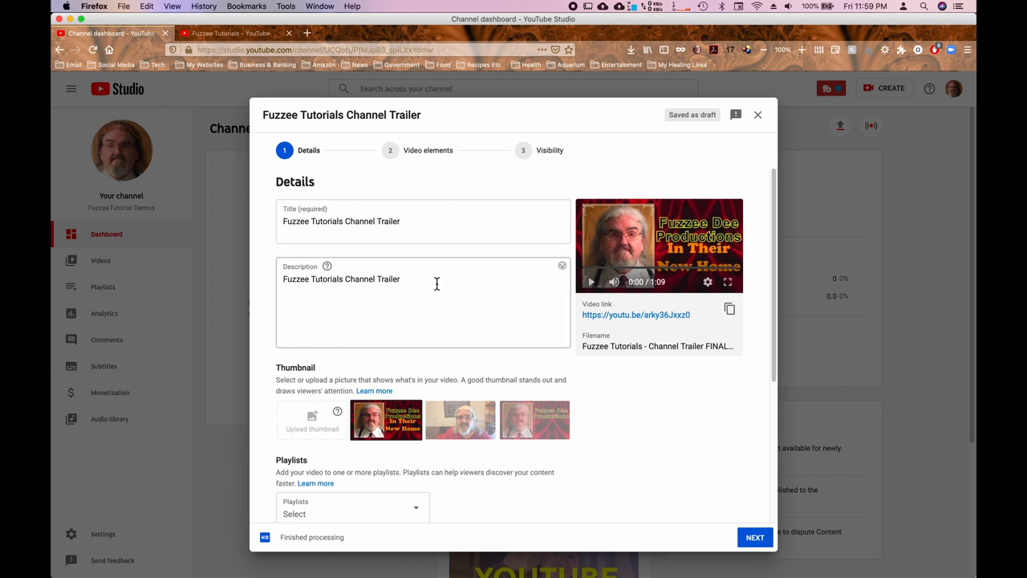
# Step: Add the video to the YouTube Tutorials playlist
pyautogui.scroll(-3, 423, 303)
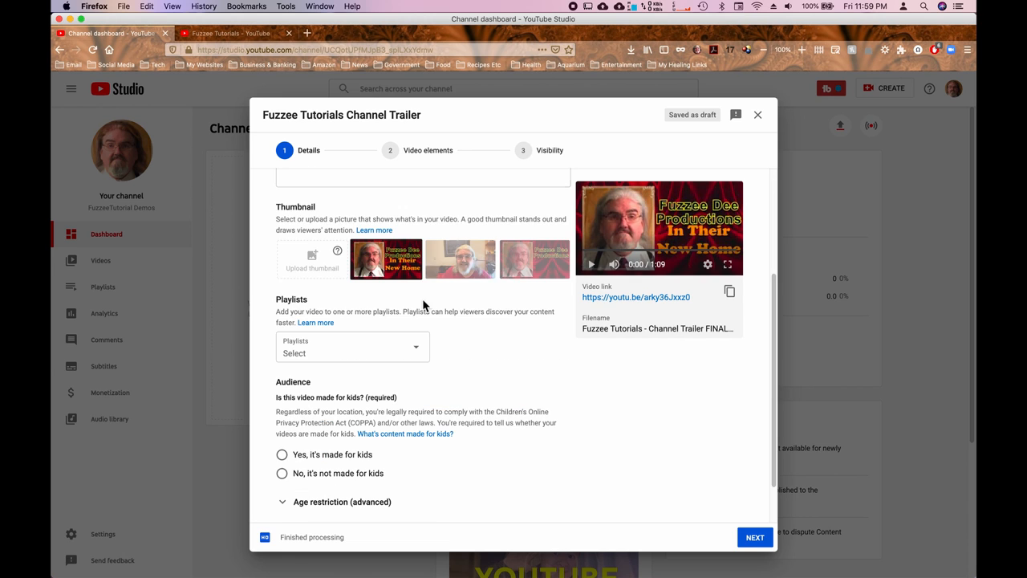
pyautogui.click(420, 351)
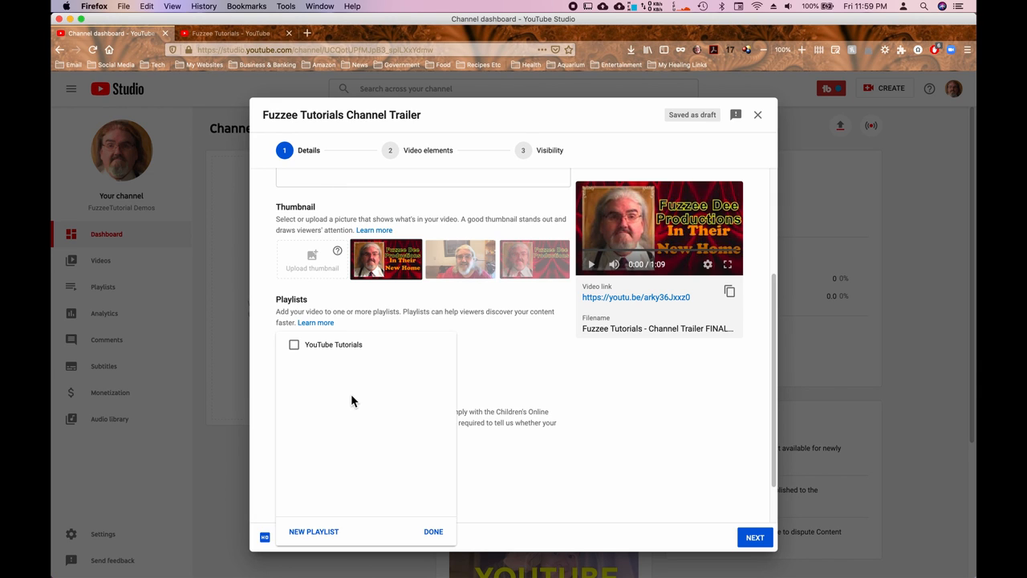
pyautogui.click(297, 347)
pyautogui.click(433, 532)
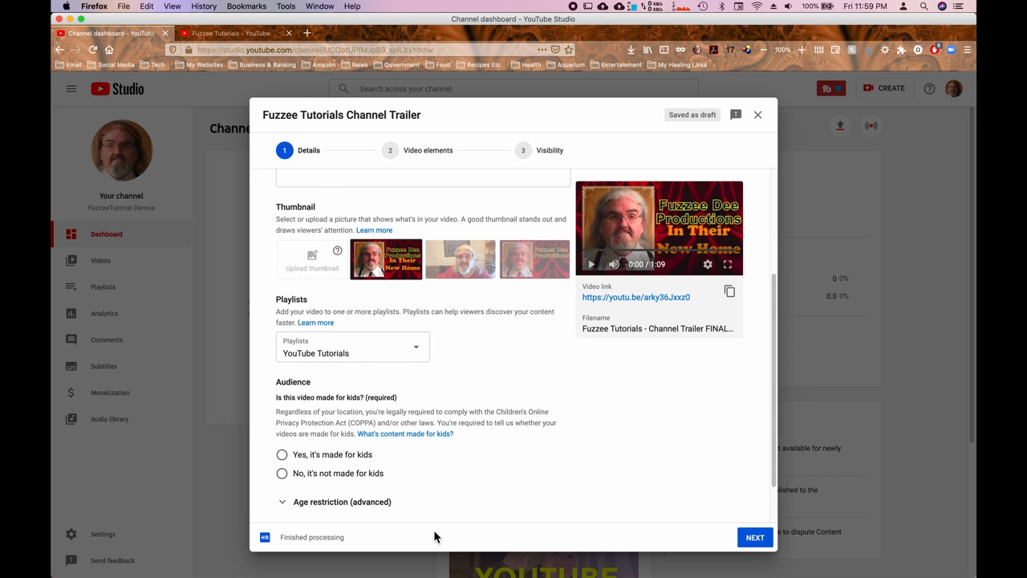
# Step: Mark the video as not made for kids and reveal the additional detail options
pyautogui.scroll(-2, 471, 358)
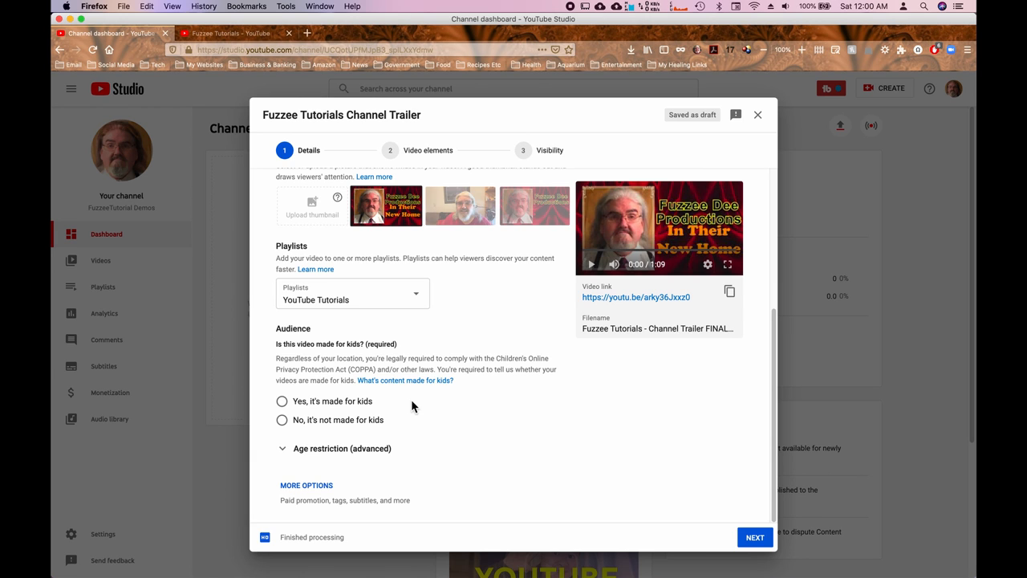
pyautogui.click(286, 424)
pyautogui.click(322, 491)
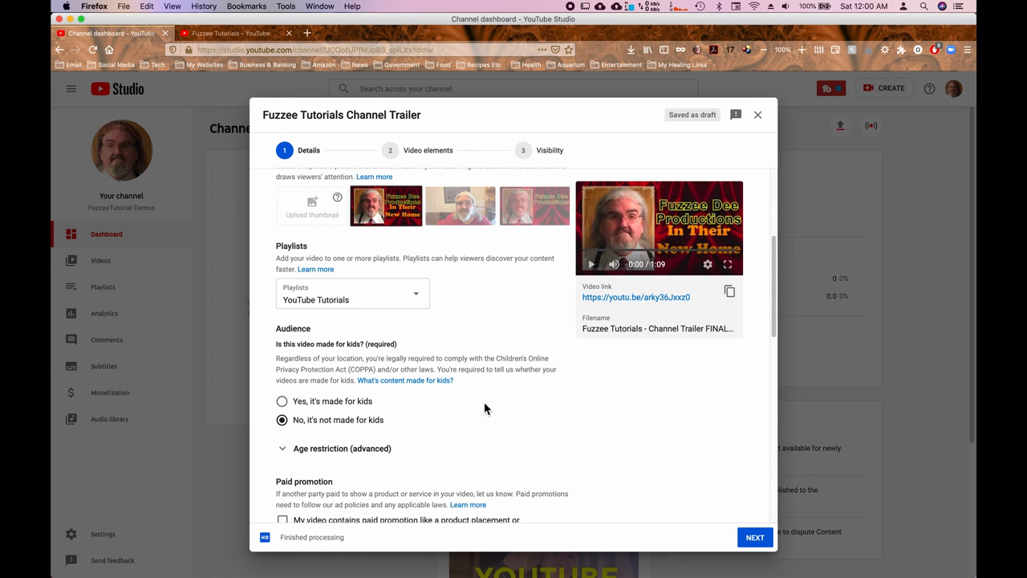
# Step: Add the tags "Fuzzee Tutorials Channel Trailer" and "FuzzeeDee" to the video
pyautogui.scroll(-5, 434, 400)
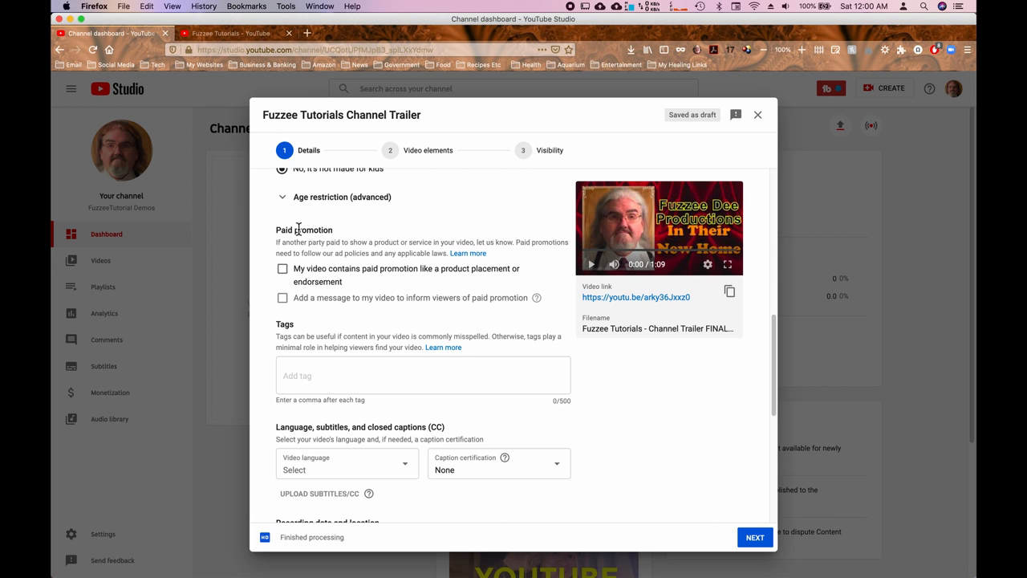
pyautogui.scroll(-3, 406, 257)
pyautogui.click(393, 274)
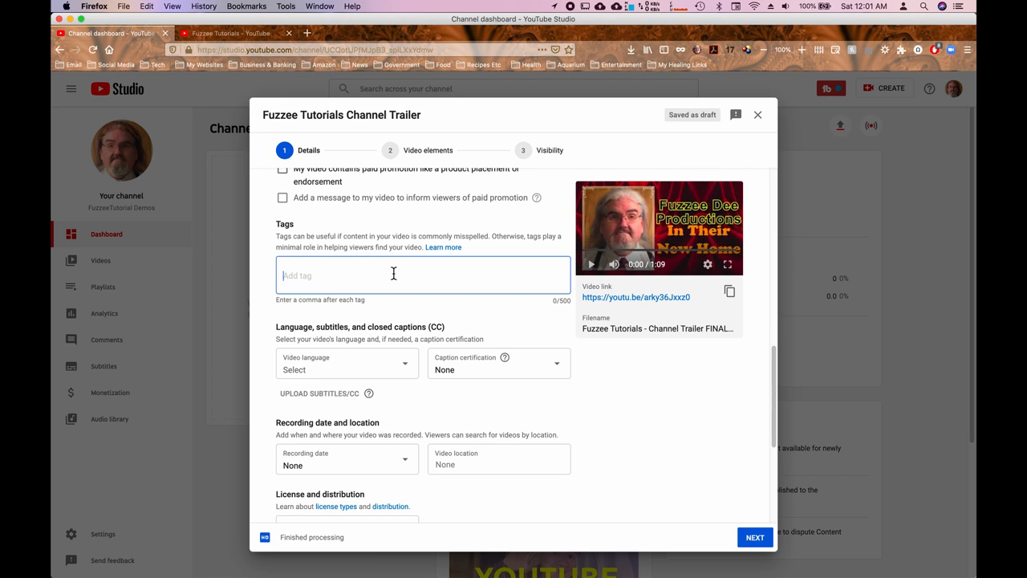
pyautogui.press('super+v')
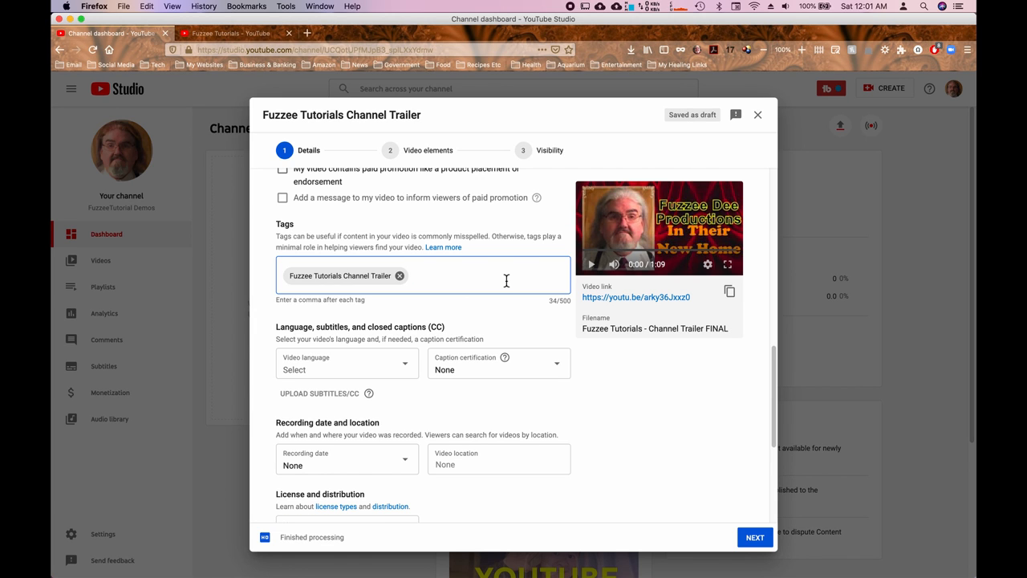
pyautogui.write('FuzzeeDee')
pyautogui.press(',')
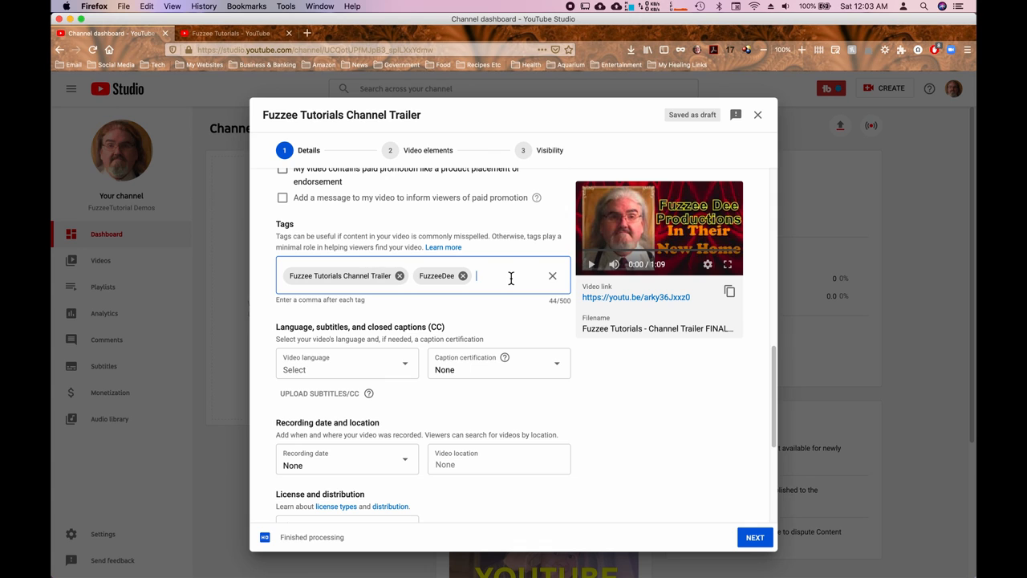
# Step: Set the video language to English (Canada)
pyautogui.click(409, 370)
pyautogui.click(408, 369)
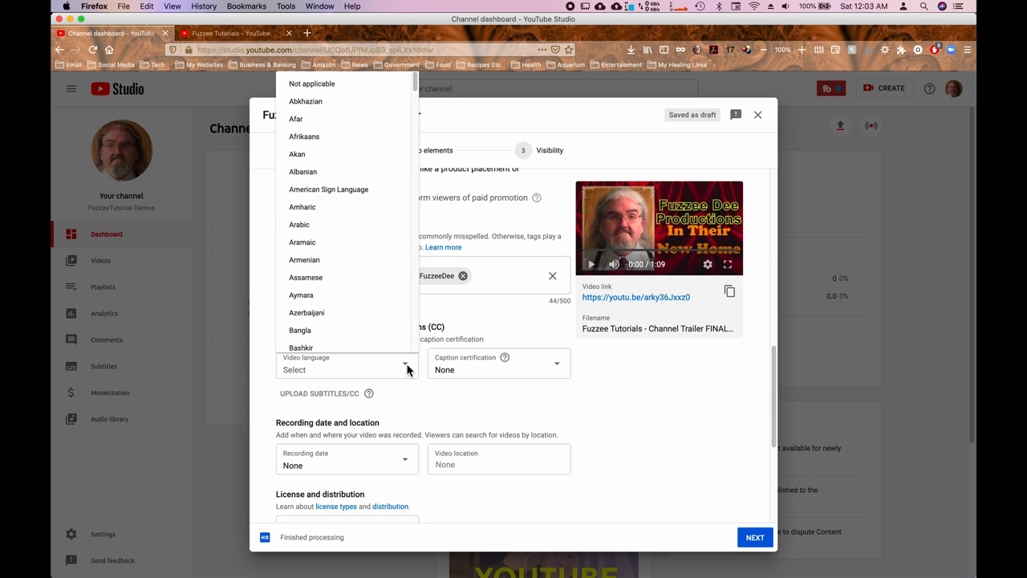
pyautogui.scroll(-5, 357, 186)
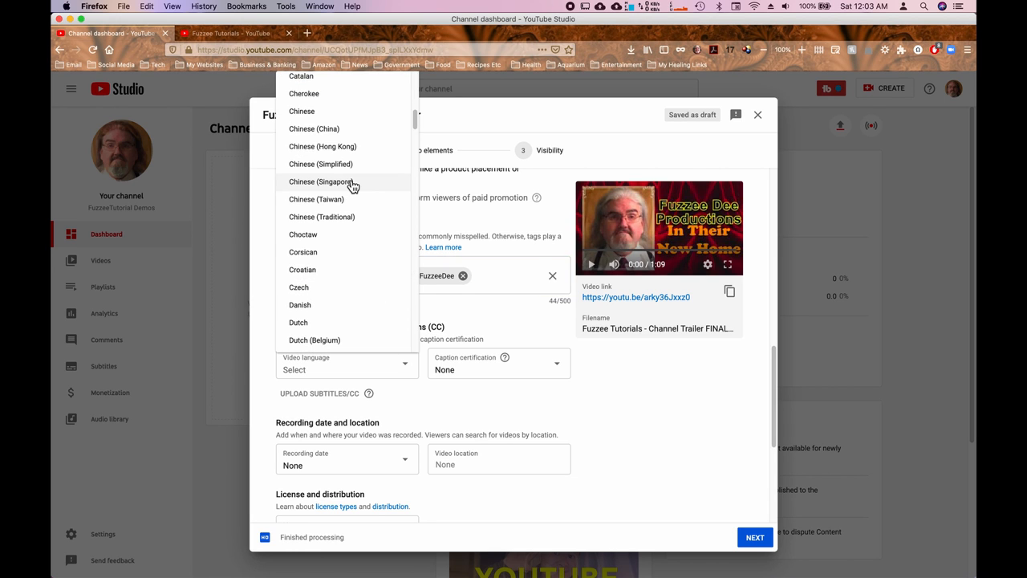
pyautogui.scroll(-4, 367, 185)
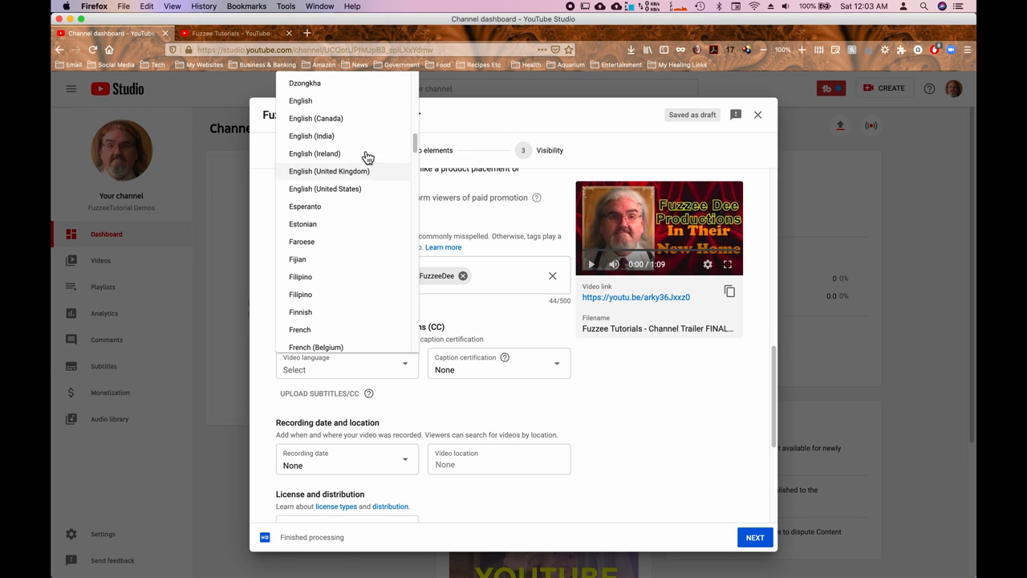
pyautogui.click(330, 121)
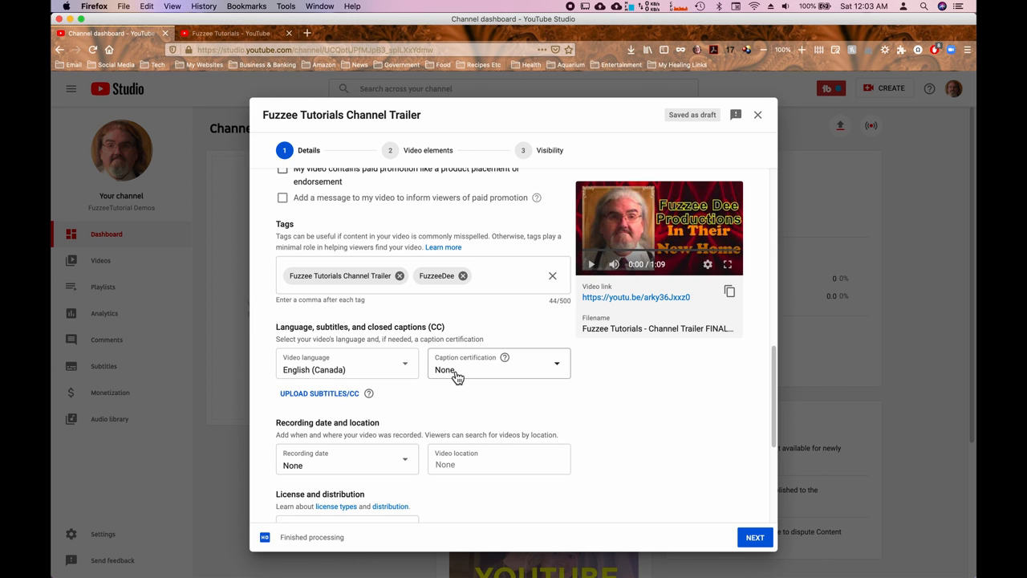
# Step: Set the recording date to Jun 9, 2020 and the video location to Alberta
pyautogui.scroll(-5, 405, 371)
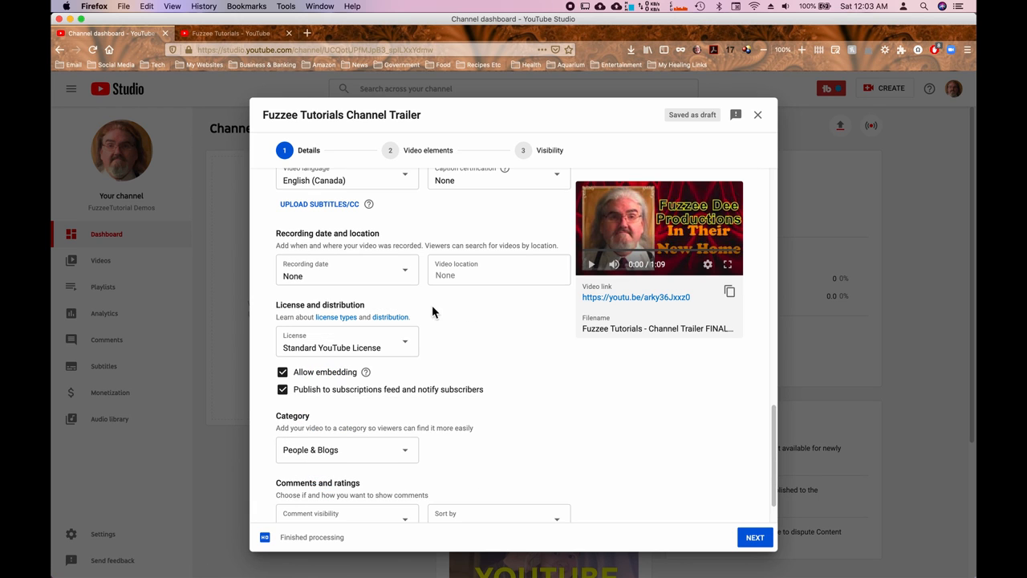
pyautogui.click(408, 277)
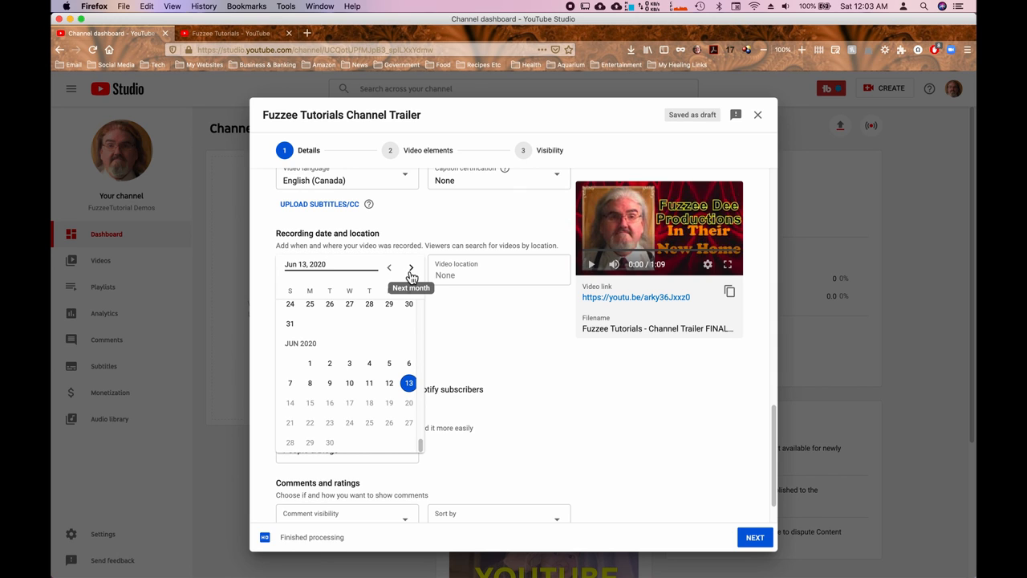
pyautogui.click(332, 386)
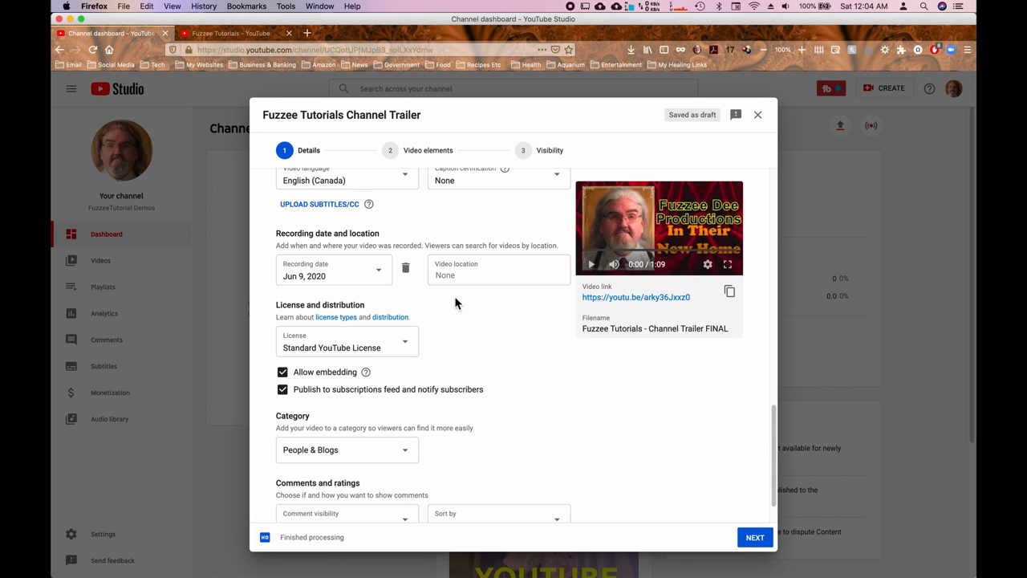
pyautogui.click(446, 278)
pyautogui.write('al')
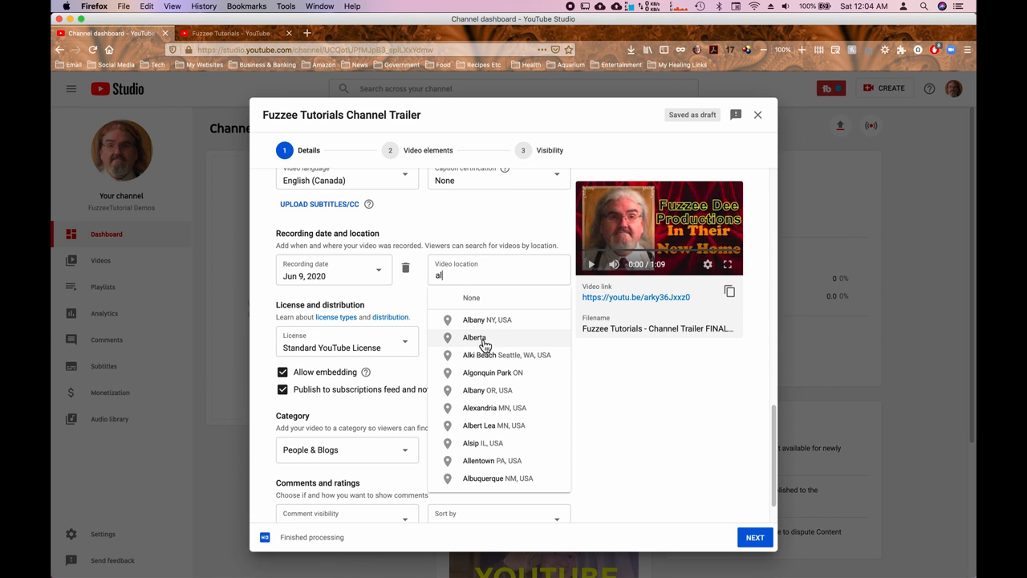
pyautogui.click(484, 341)
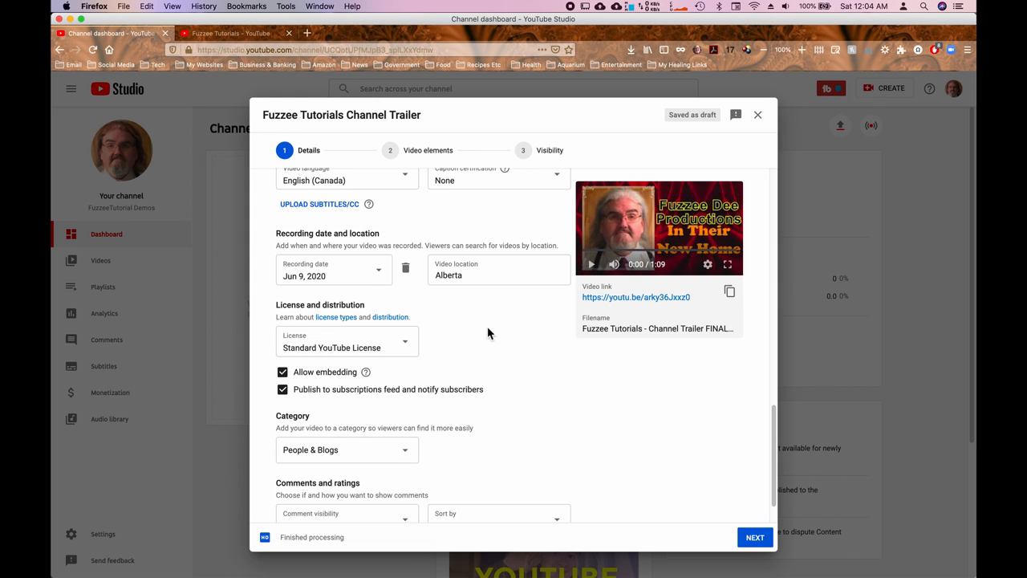
pyautogui.scroll(-2, 509, 318)
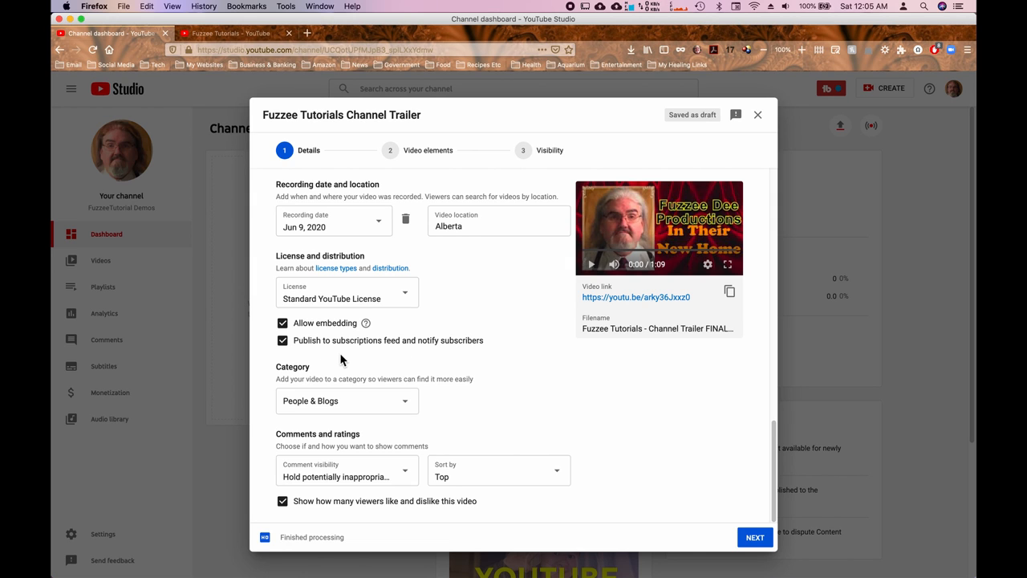
# Step: Set the video's category to Howto & Style and continue to the video elements stage
pyautogui.click(407, 405)
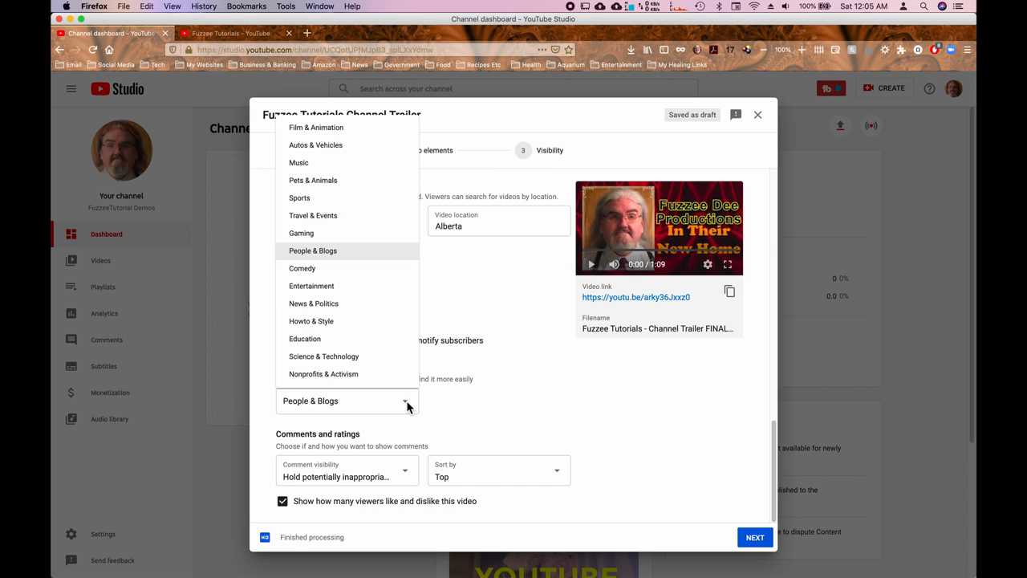
pyautogui.click(324, 329)
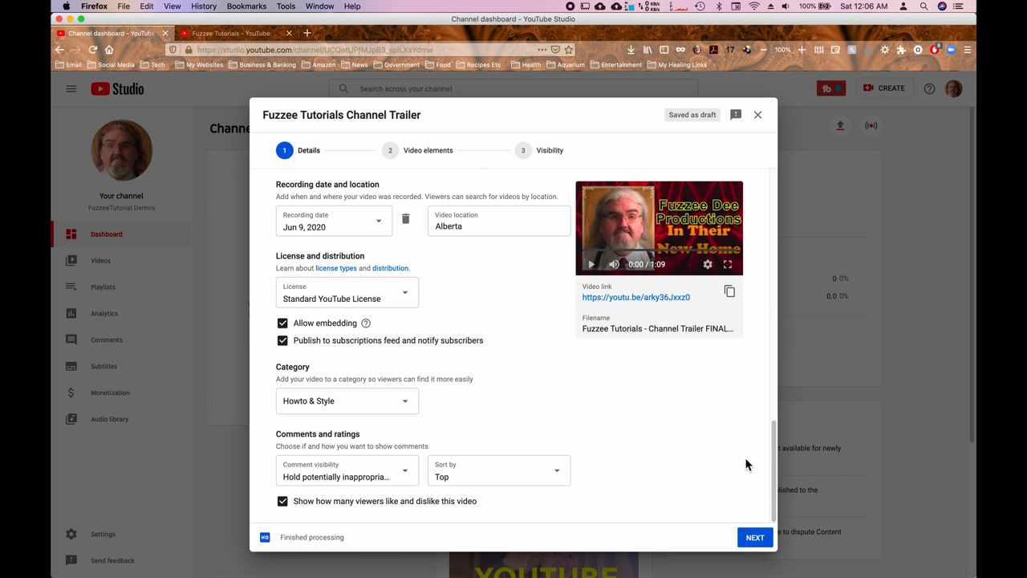
pyautogui.click(755, 538)
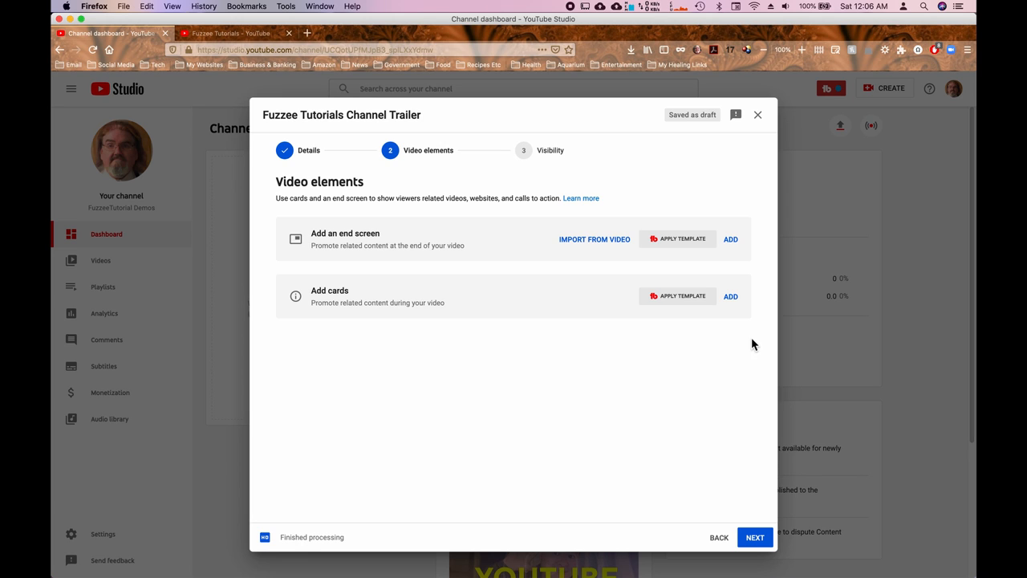
# Step: Add an end screen using the layout with a lower-left video and lower-right subscribe element, featuring the most recent upload
pyautogui.click(731, 240)
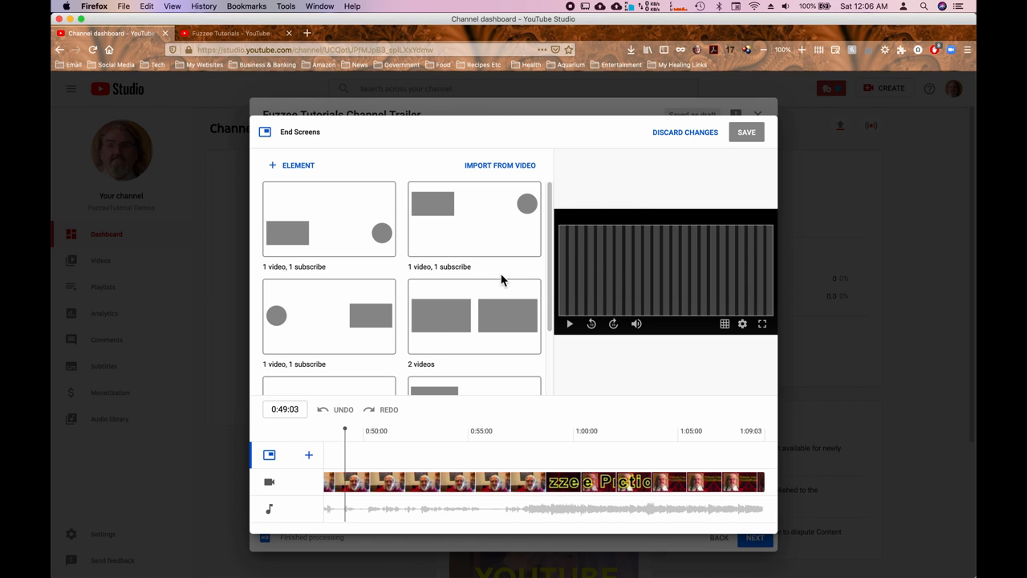
pyautogui.scroll(-2, 502, 289)
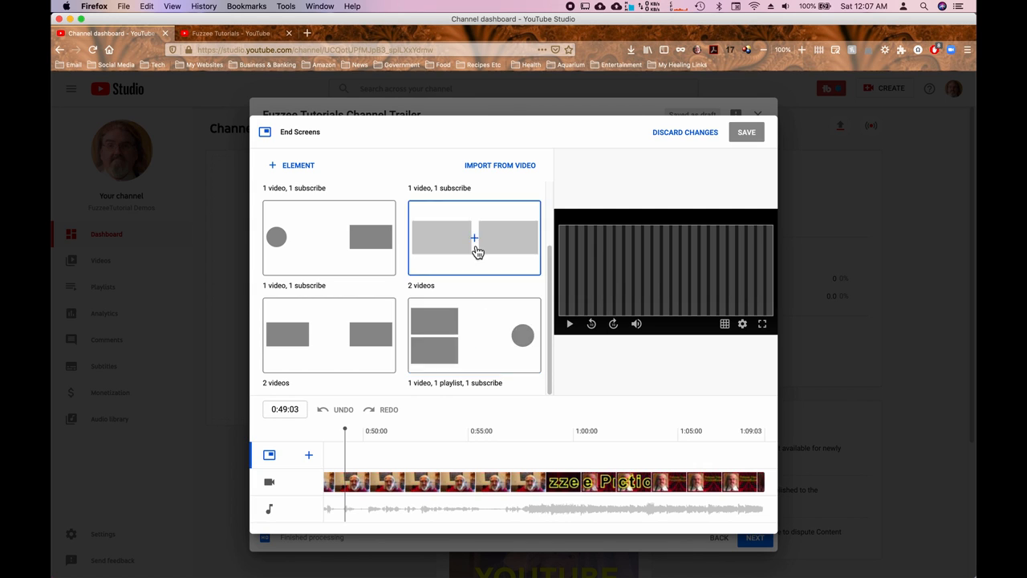
pyautogui.scroll(2, 453, 249)
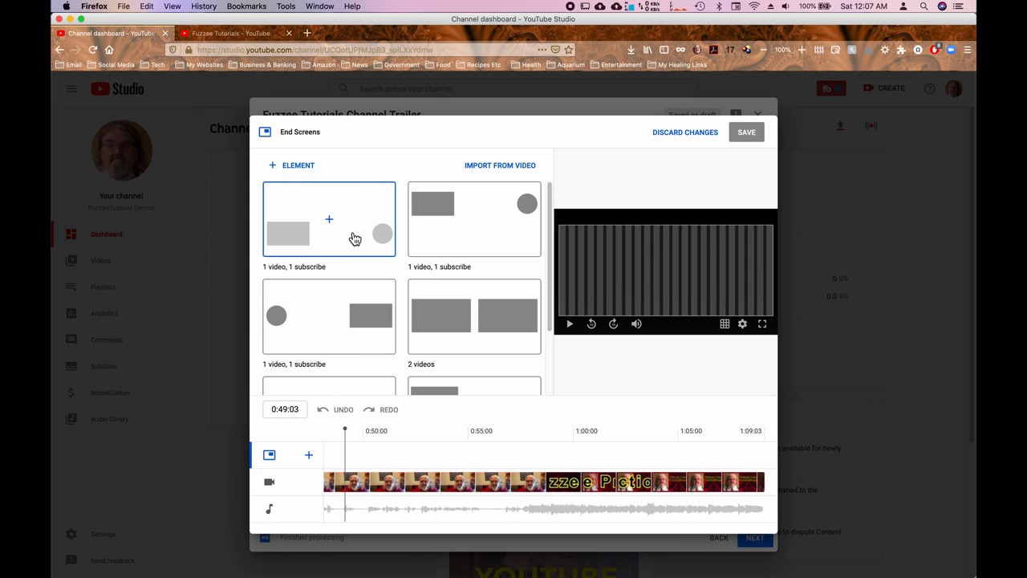
pyautogui.click(300, 242)
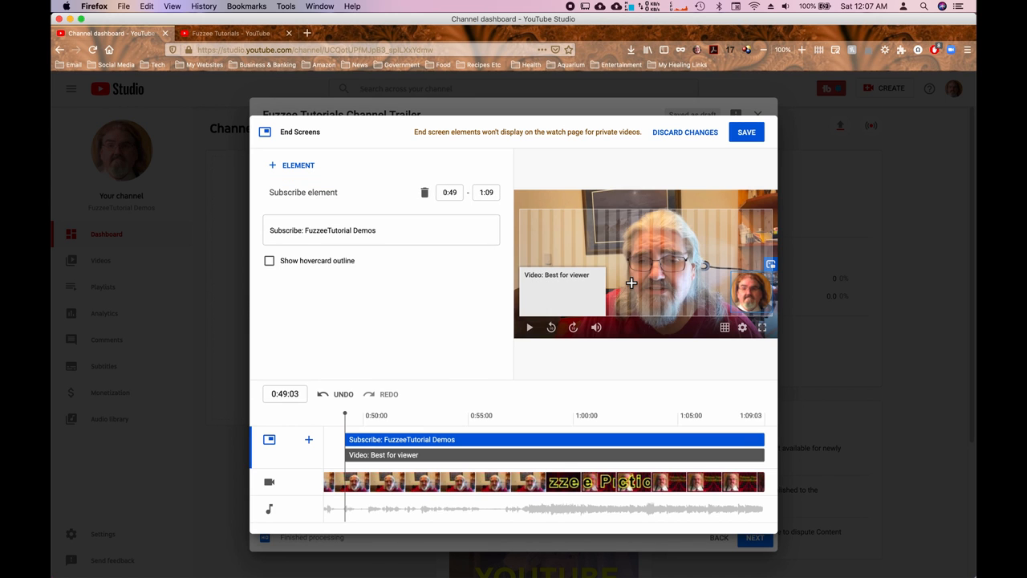
pyautogui.click(560, 297)
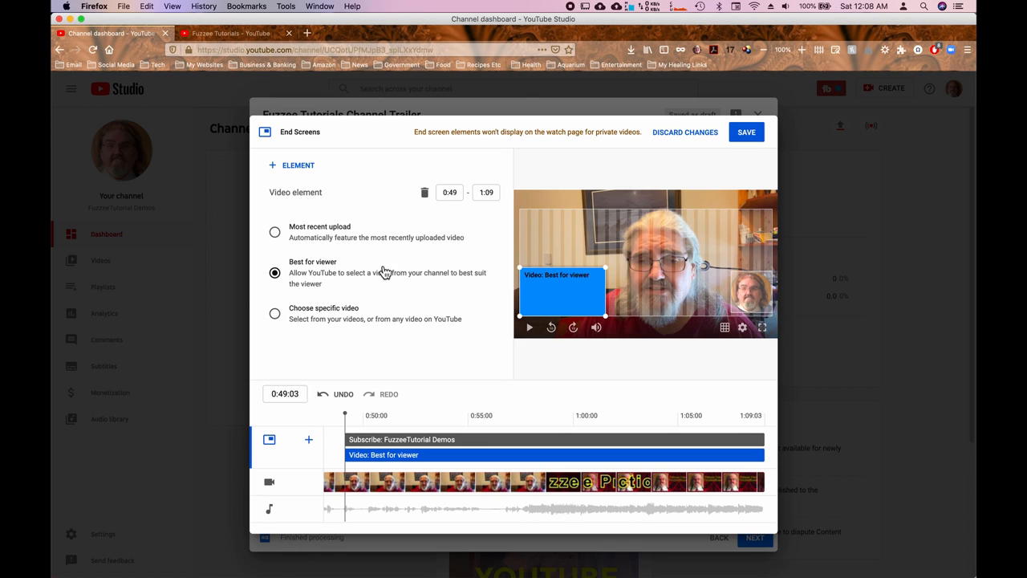
pyautogui.click(278, 236)
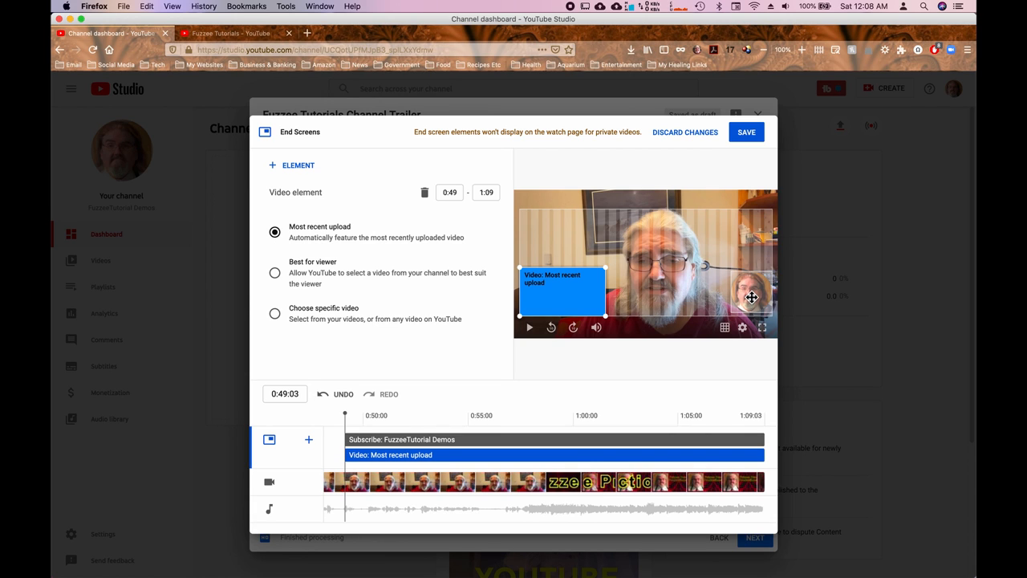
# Step: Swap the end screen elements, placing the video in the frame's lower-right corner and the subscribe element in its lower-left corner
pyautogui.moveTo(751, 296); pyautogui.dragTo(541, 227)
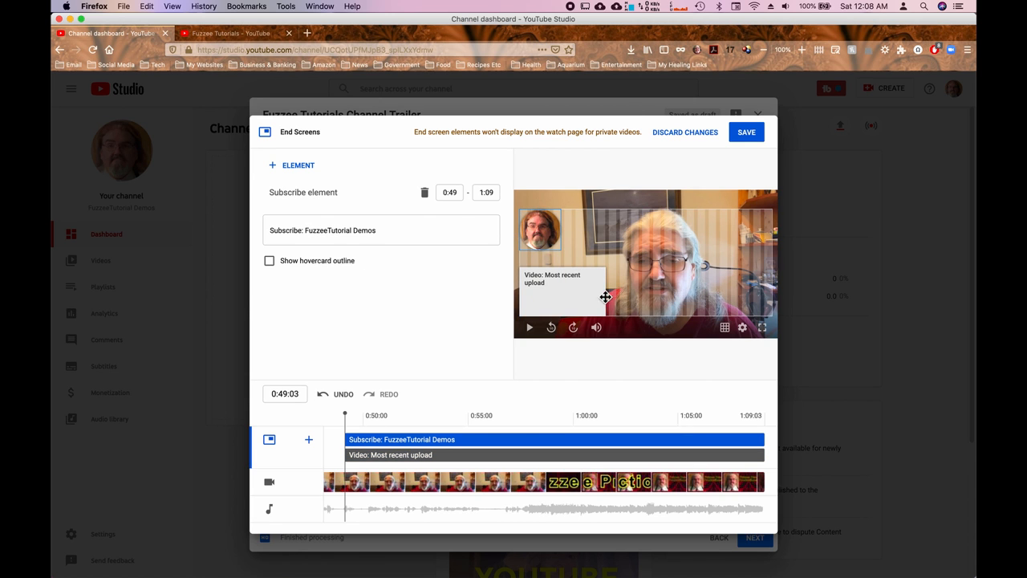
pyautogui.moveTo(552, 300); pyautogui.dragTo(733, 303)
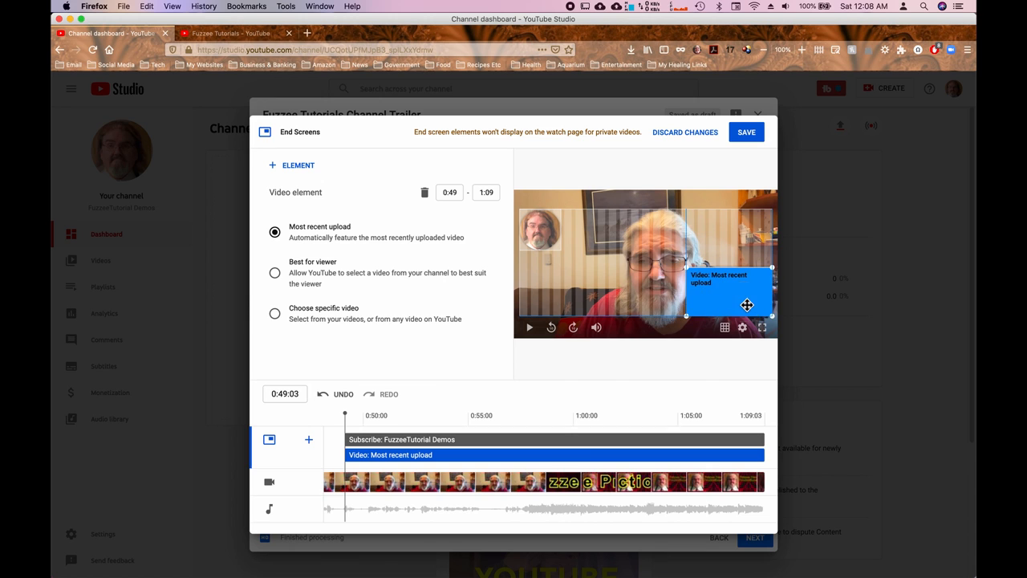
pyautogui.click(552, 238)
pyautogui.moveTo(552, 238); pyautogui.dragTo(543, 299)
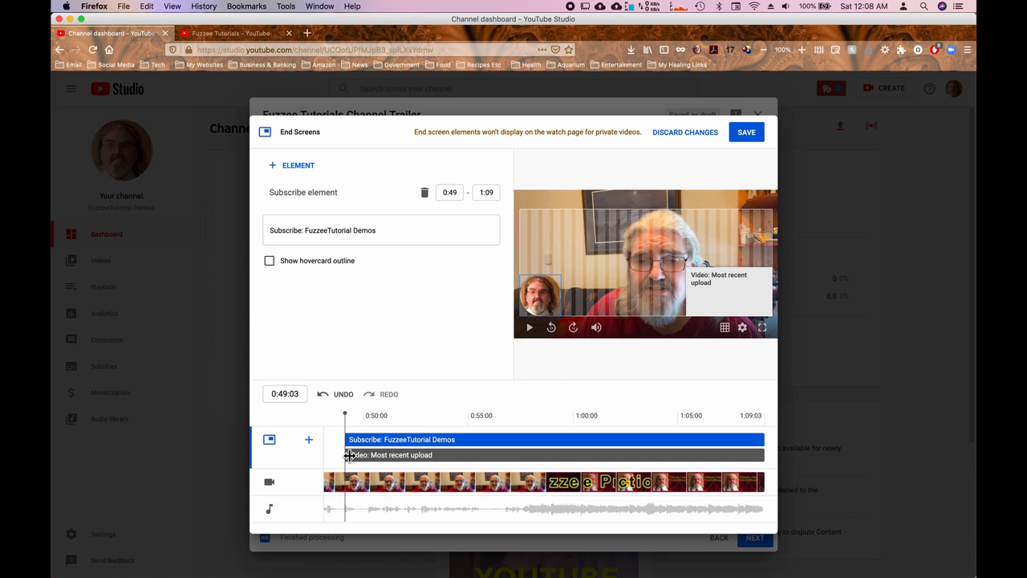
# Step: Set the end screen's video element to start at 1:04 and the subscribe element at 0:51, and save the end screen
pyautogui.moveTo(347, 456); pyautogui.dragTo(700, 455)
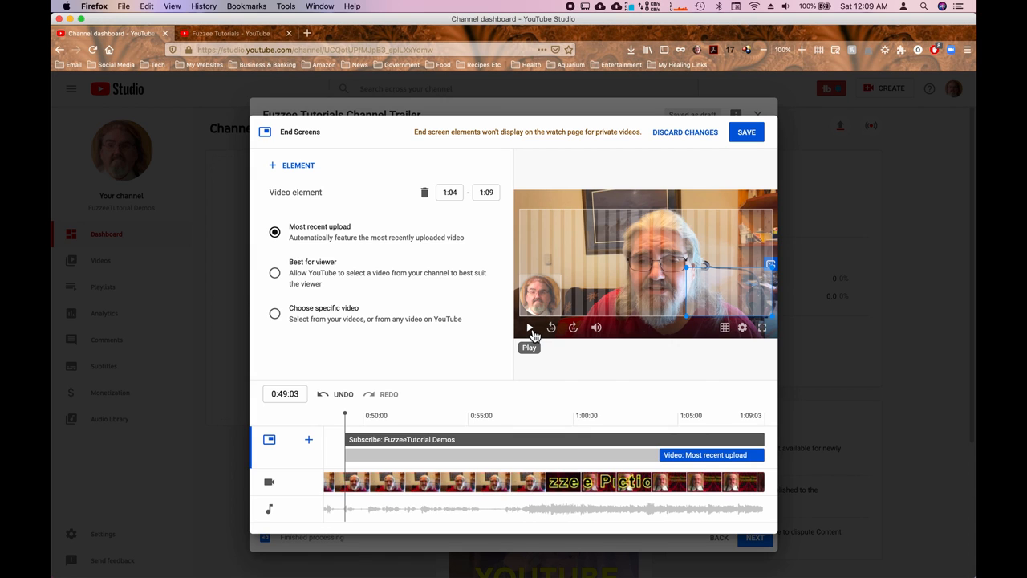
pyautogui.click(530, 328)
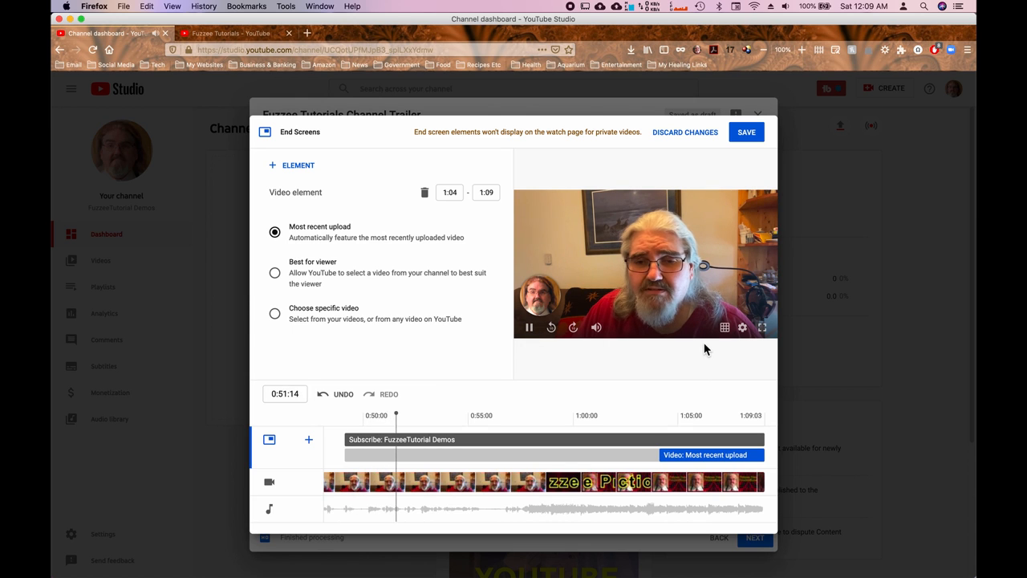
pyautogui.click(531, 329)
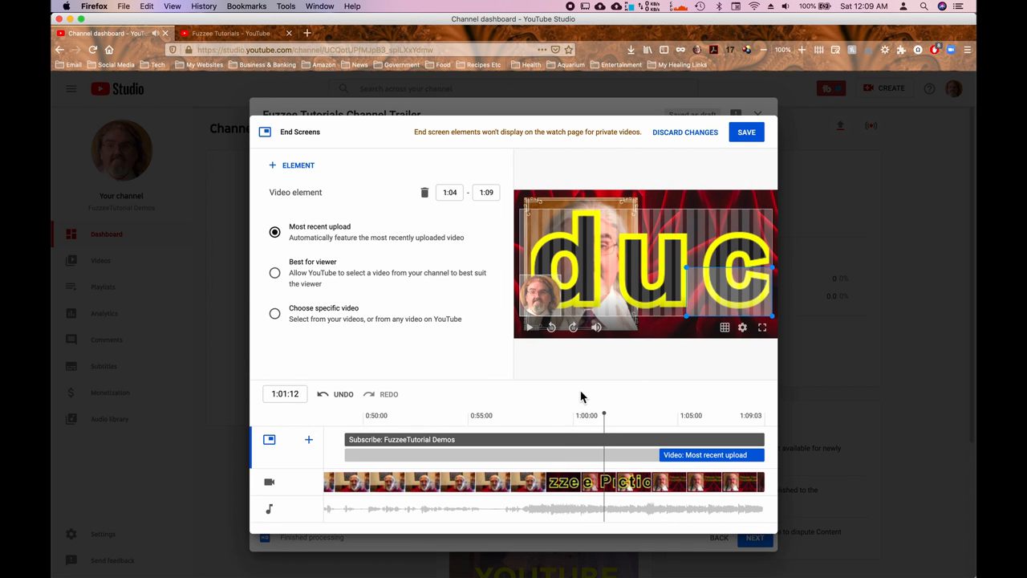
pyautogui.moveTo(605, 415); pyautogui.dragTo(391, 441)
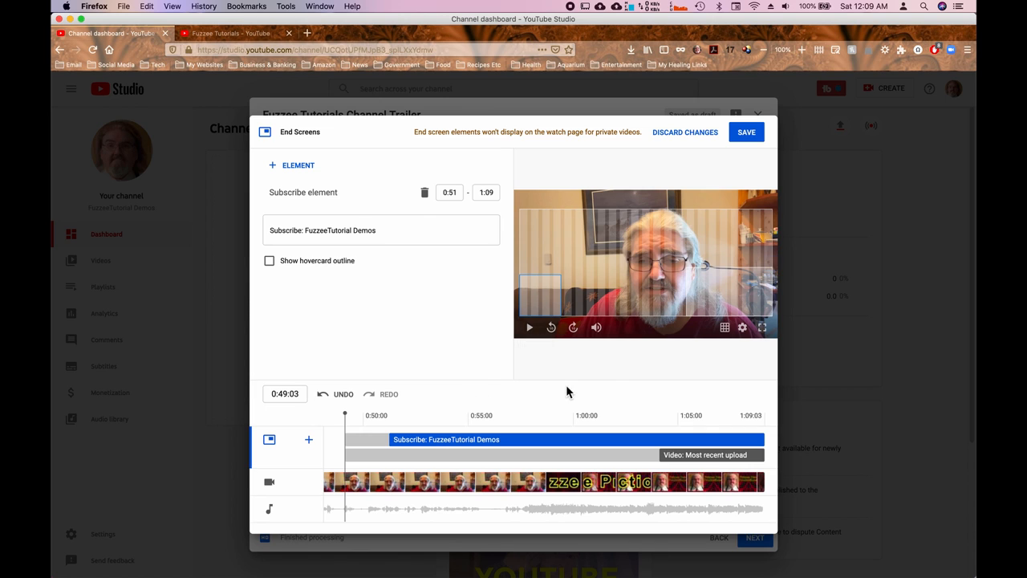
pyautogui.click(746, 133)
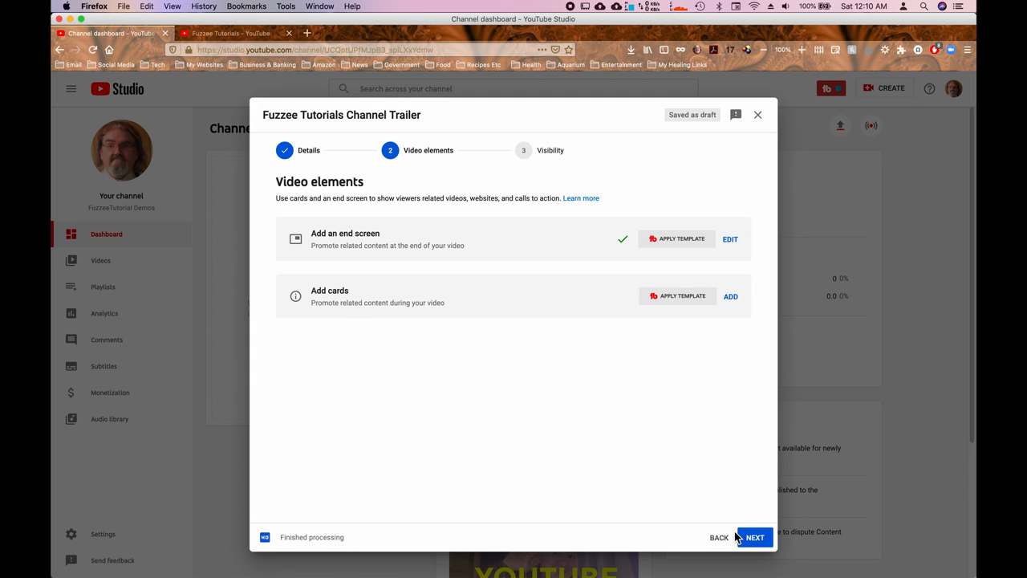
# Step: Publish the channel trailer video with Public visibility and dismiss the sharing dialog
pyautogui.click(762, 544)
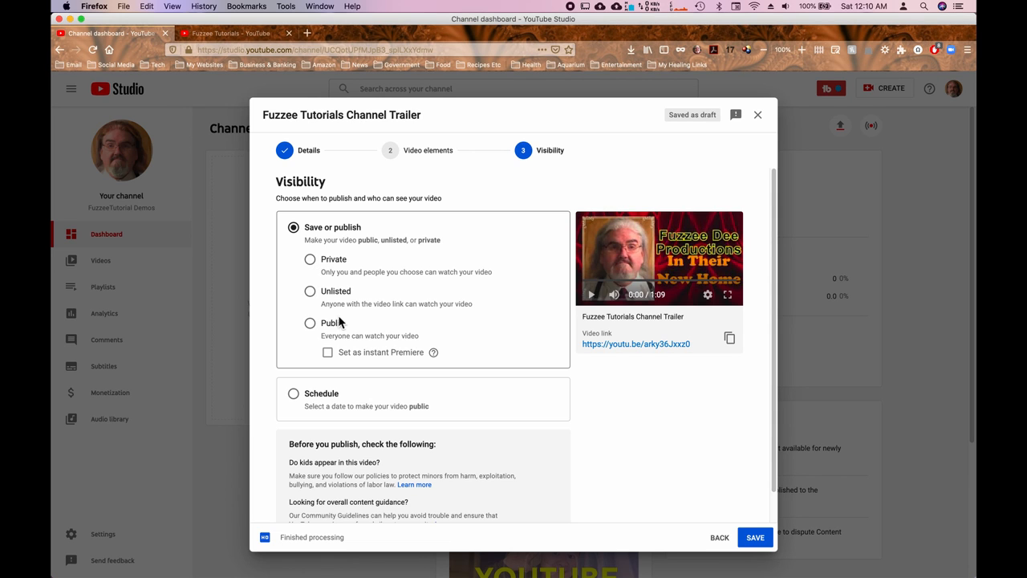
pyautogui.click(311, 325)
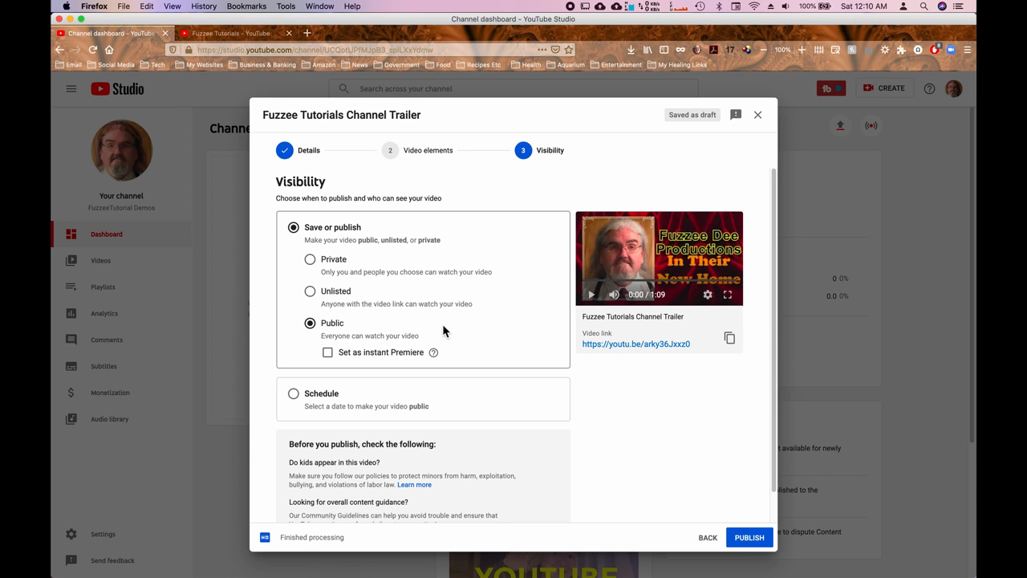
pyautogui.click(750, 541)
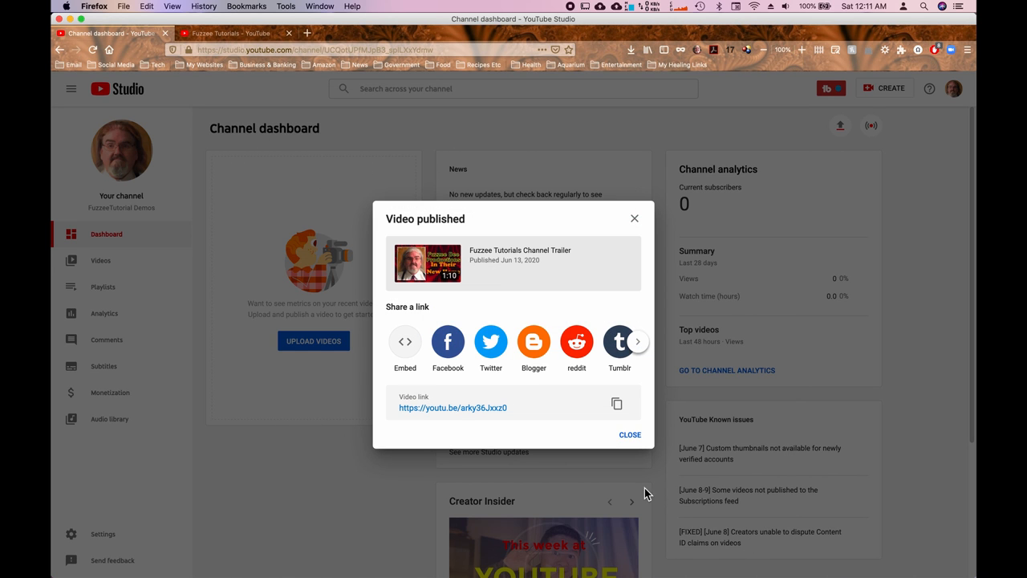
pyautogui.click(635, 219)
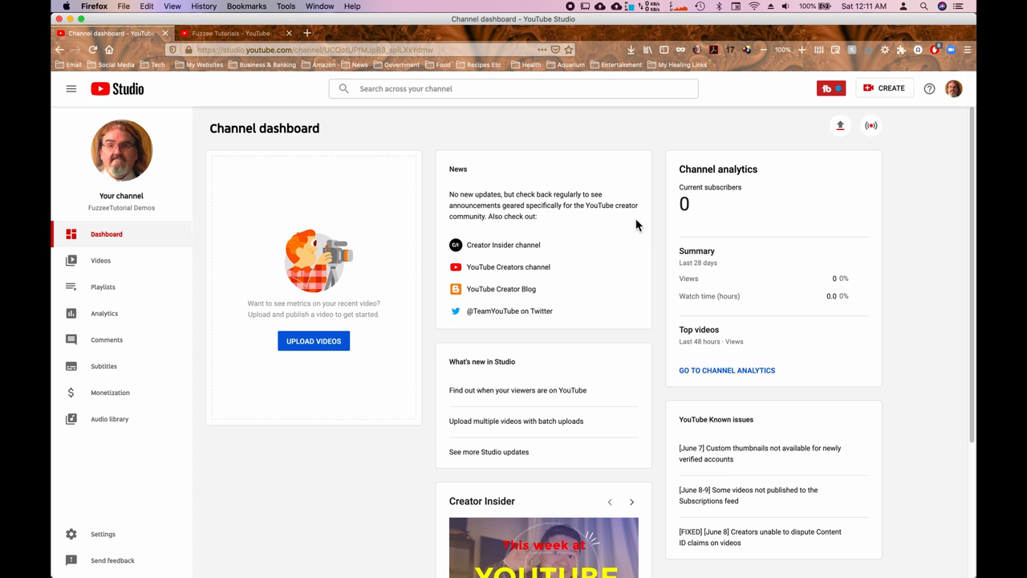
# Step: Upload "Tips N Tricks - Copy Photos To Finder FINAL YTOP.mp4" from the Optimized For YouTube folder and publish it as Public
pyautogui.click(840, 129)
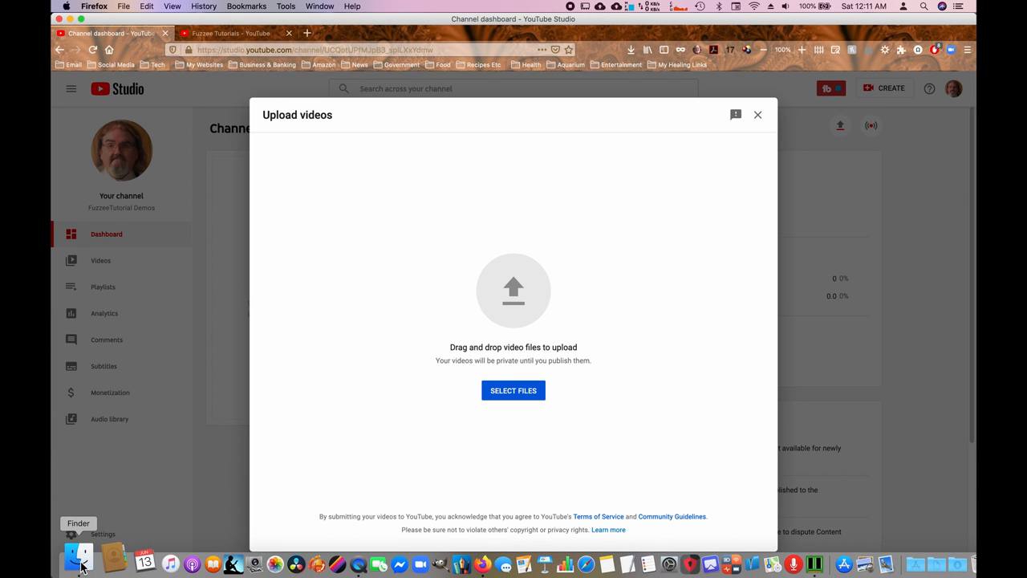
pyautogui.click(83, 566)
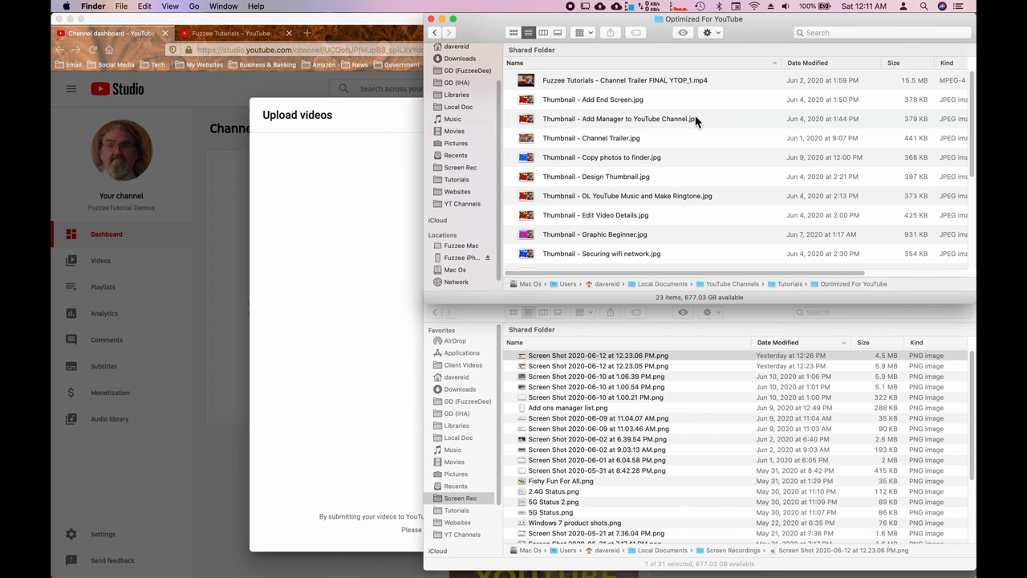
pyautogui.scroll(-5, 696, 120)
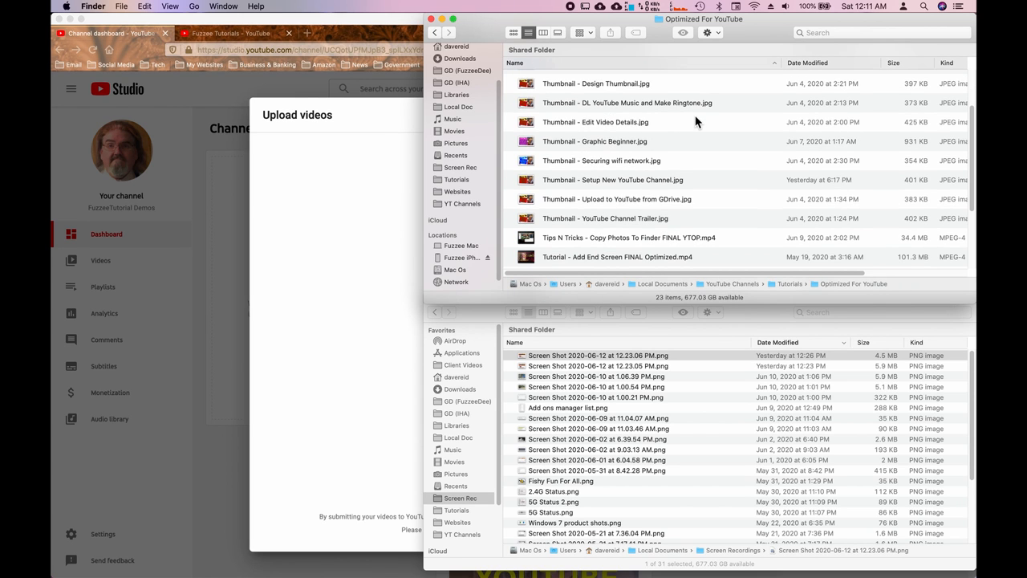
pyautogui.scroll(-1, 696, 120)
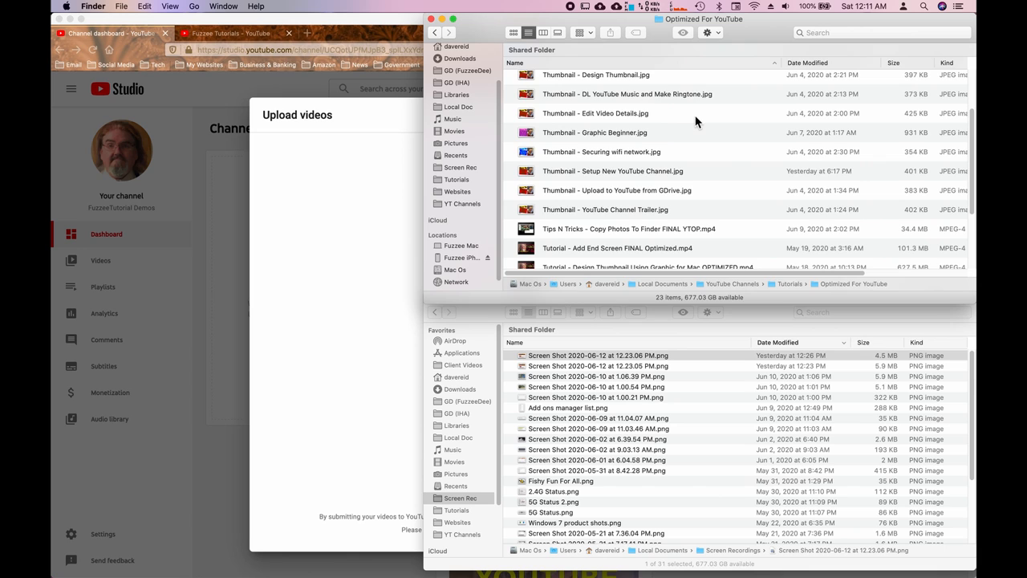
pyautogui.scroll(6, 696, 120)
pyautogui.click(829, 62)
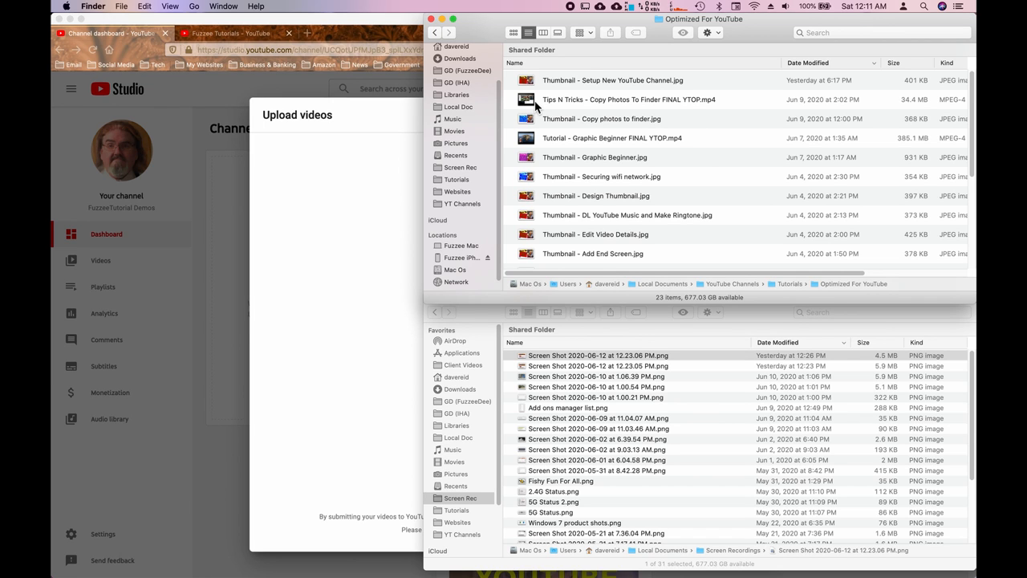
pyautogui.moveTo(533, 103); pyautogui.dragTo(387, 320)
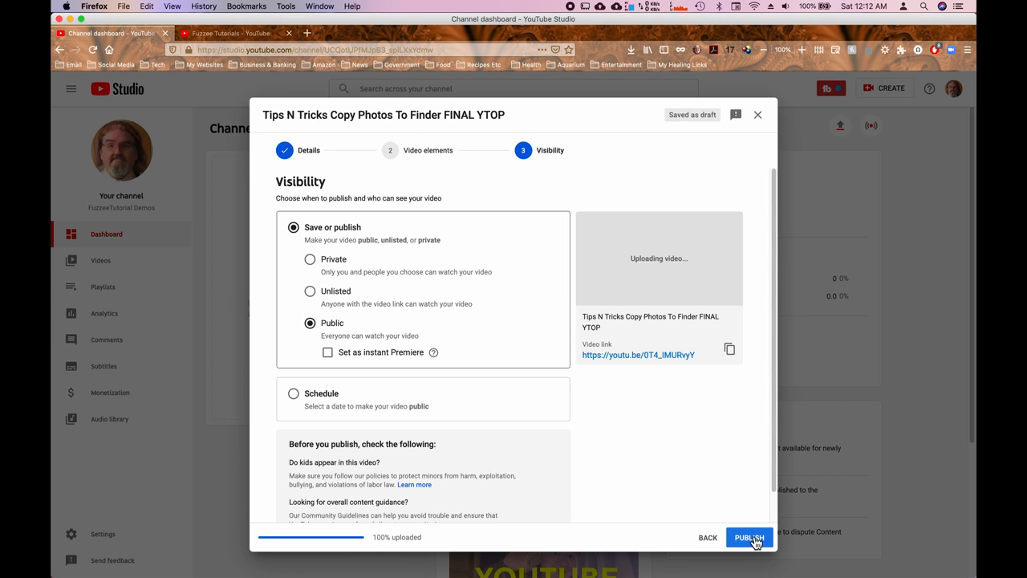
pyautogui.click(749, 537)
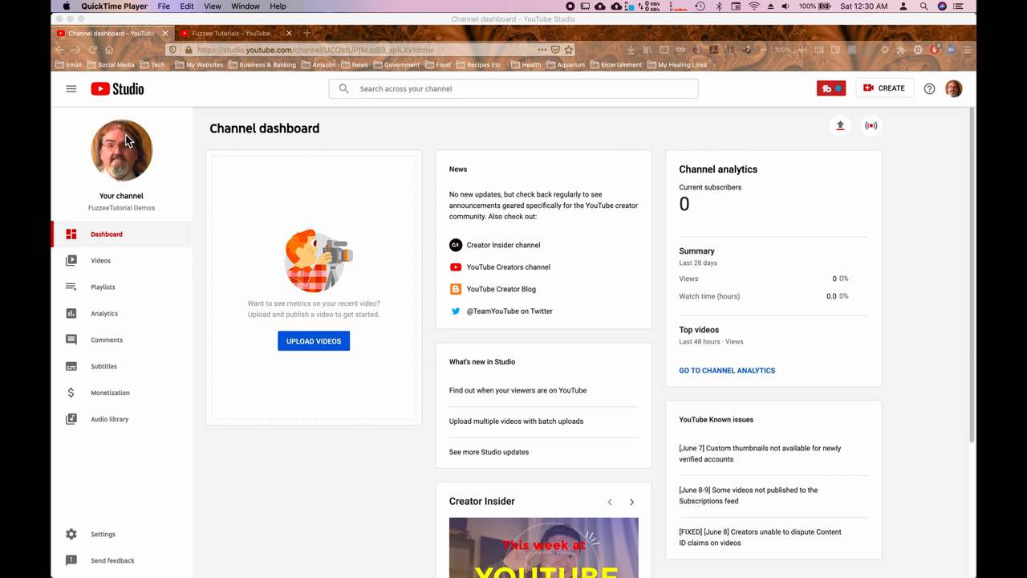
# Step: Go to the FuzzeeTutorial Demos channel page and open its customization view
pyautogui.click(955, 95)
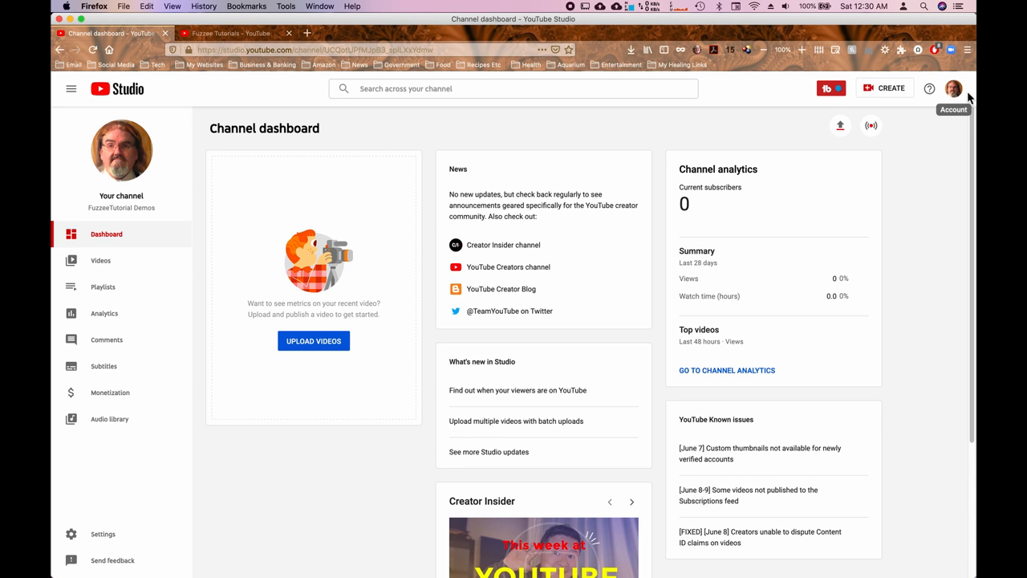
pyautogui.click(956, 92)
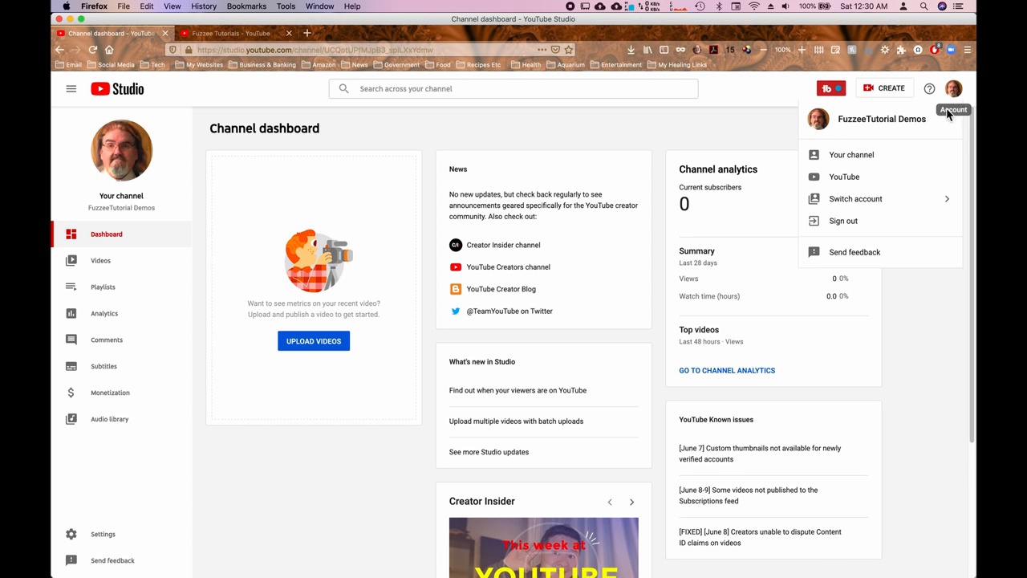
pyautogui.click(872, 159)
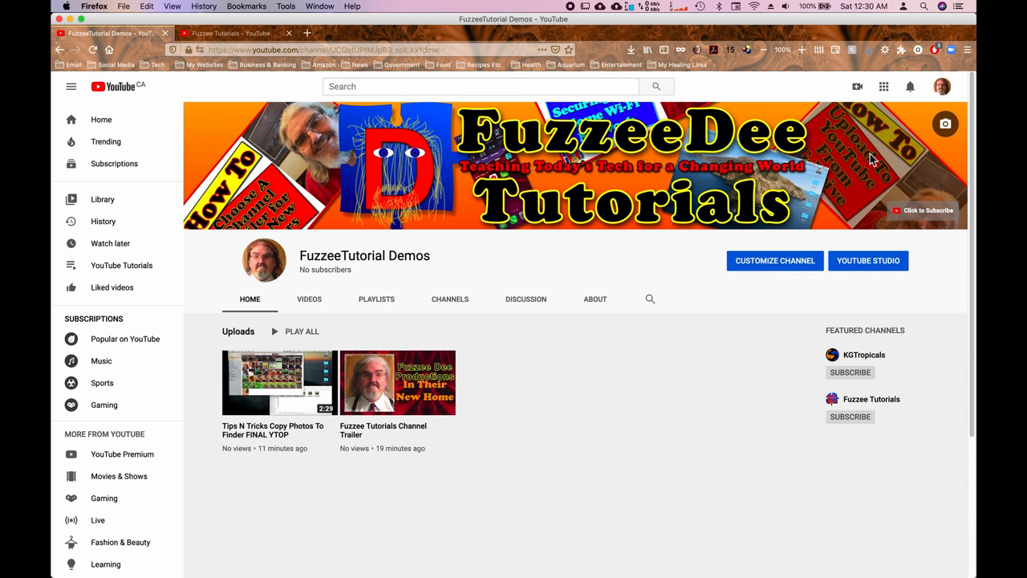
pyautogui.click(792, 266)
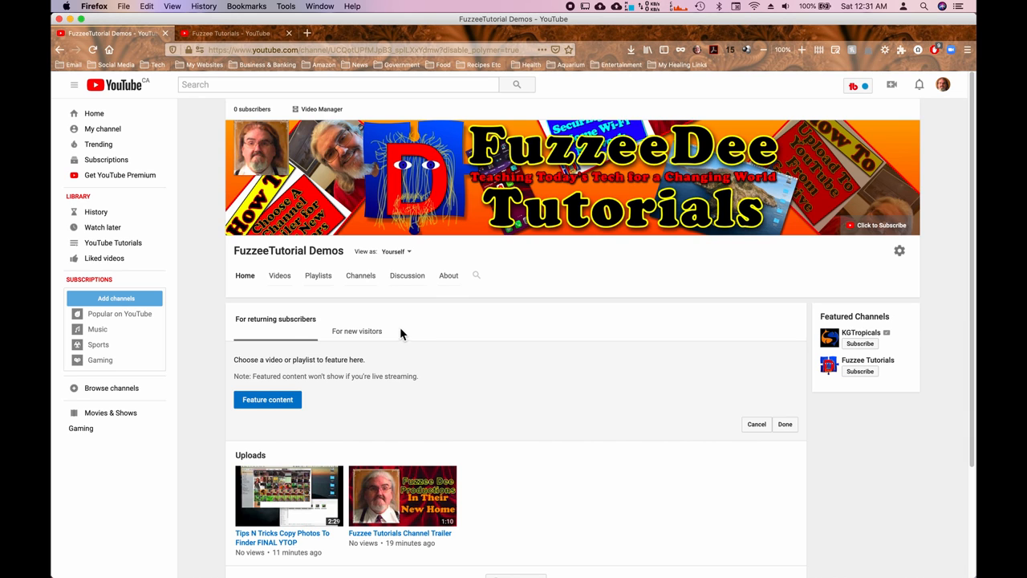
# Step: Set the Fuzzee Tutorials Channel Trailer upload as the channel trailer for new visitors
pyautogui.click(369, 338)
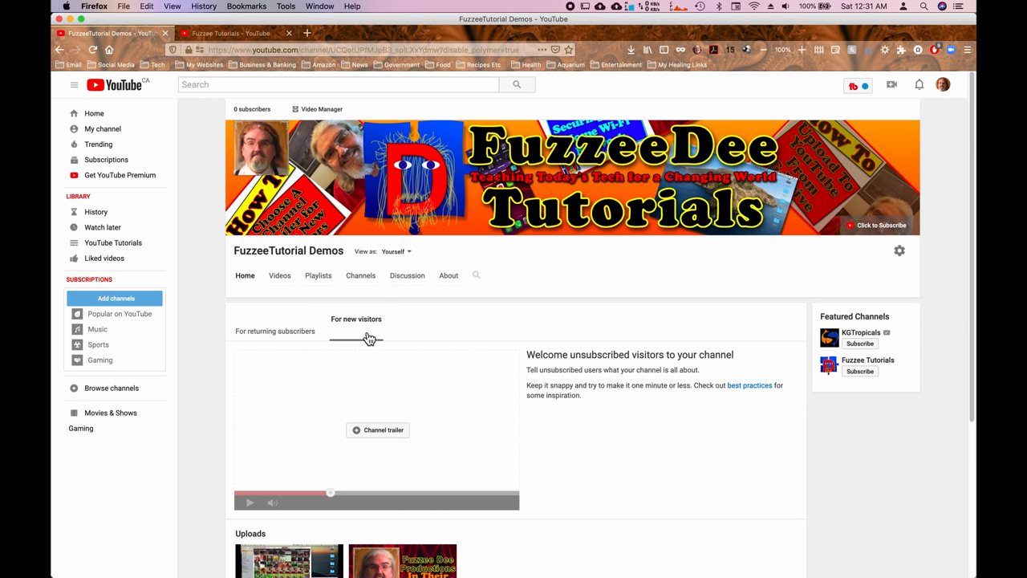
pyautogui.click(359, 433)
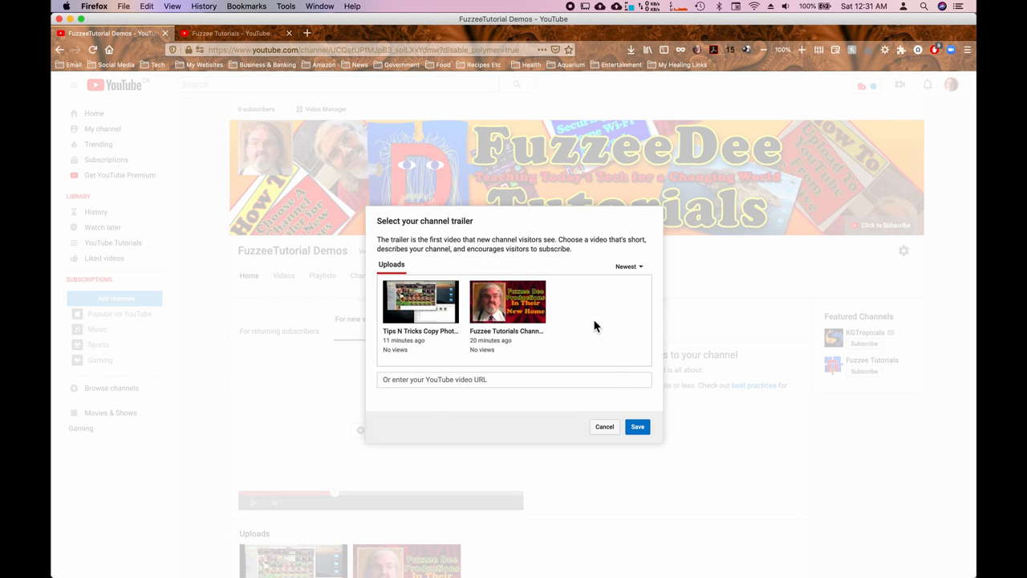
pyautogui.click(515, 305)
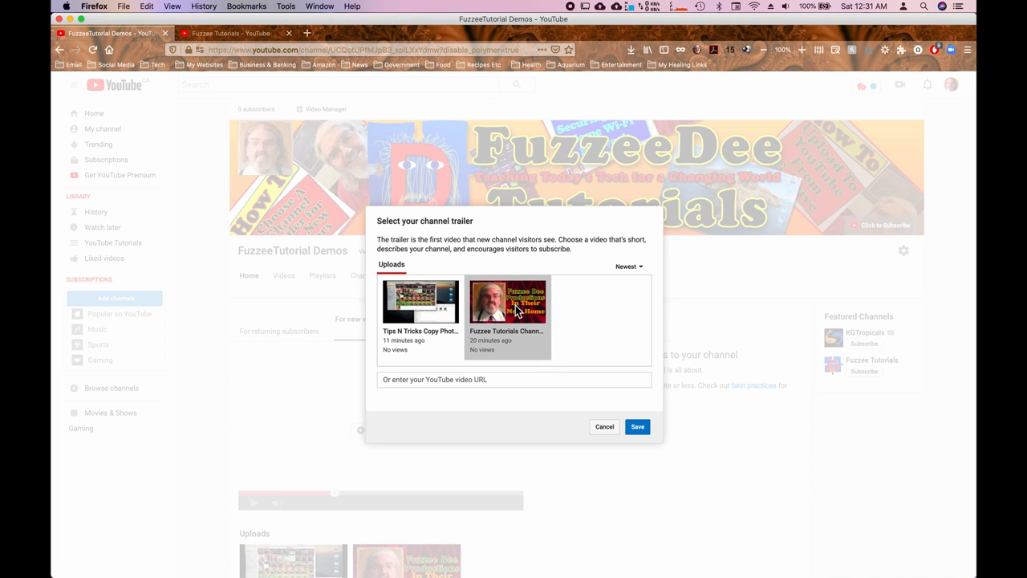
pyautogui.click(637, 427)
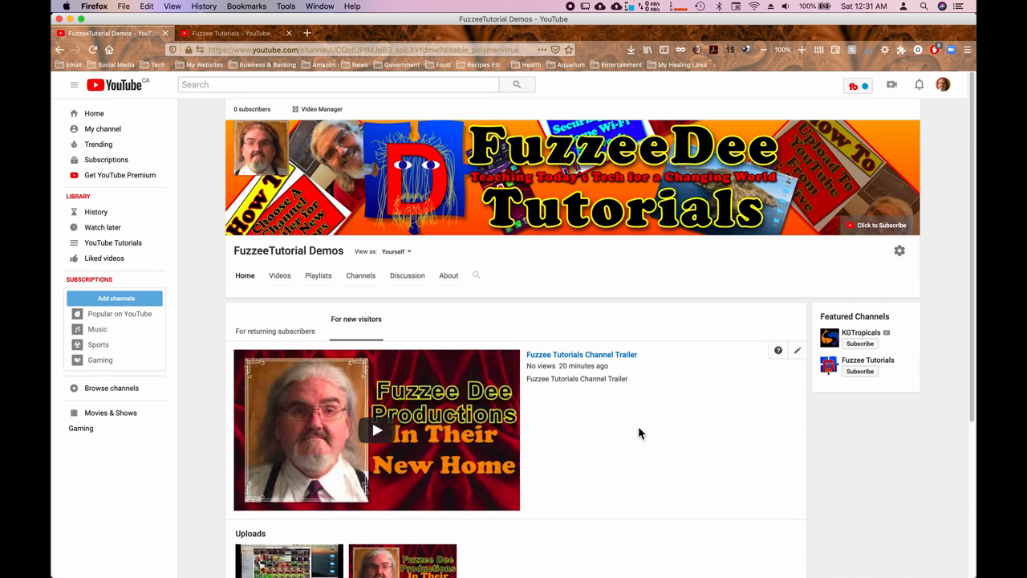
# Step: Feature the YouTube Tutorials playlist for returning subscribers without a heading and apply the change
pyautogui.scroll(-3, 563, 318)
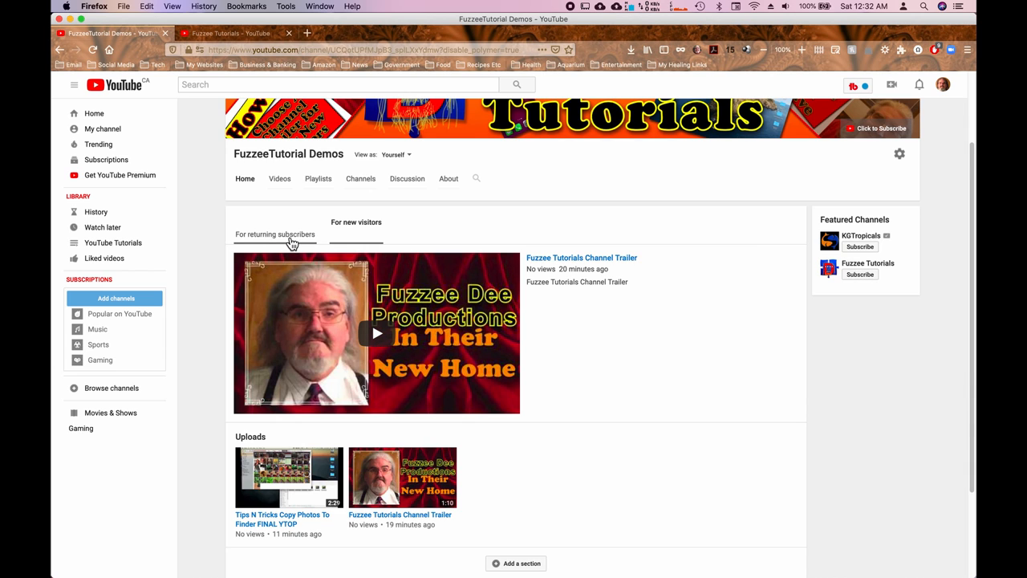
pyautogui.click(291, 240)
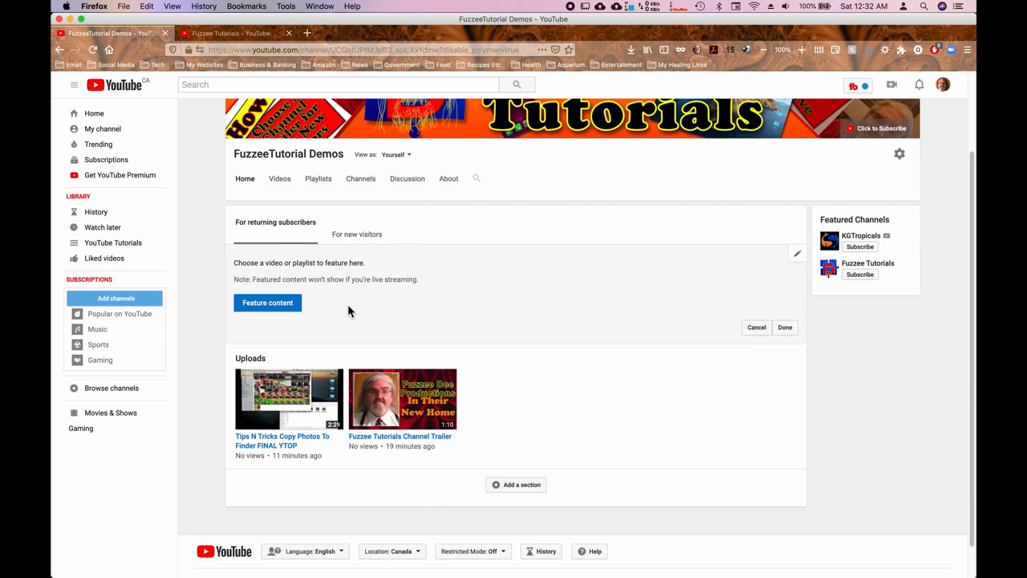
pyautogui.click(282, 309)
pyautogui.click(275, 305)
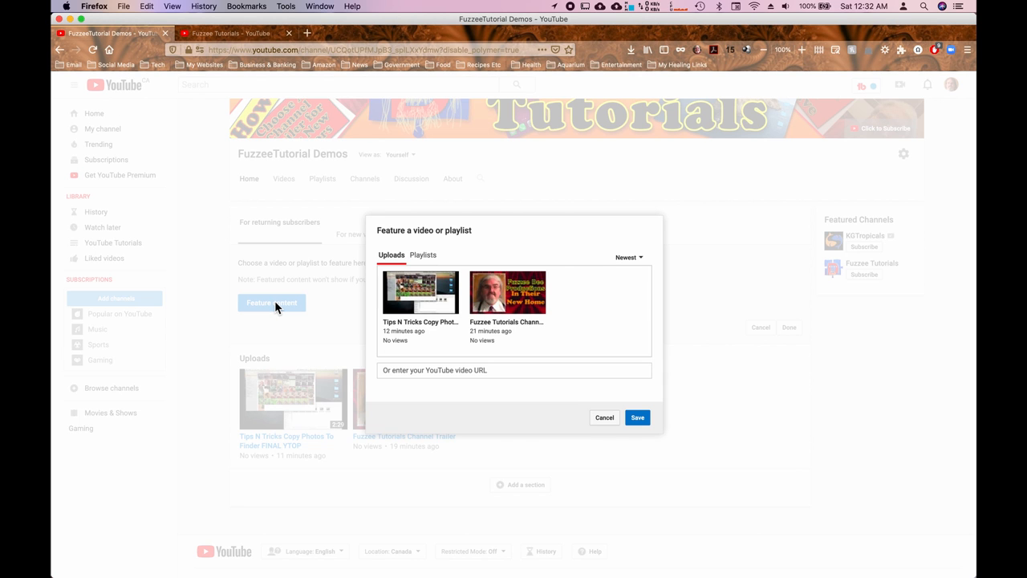
pyautogui.click(425, 256)
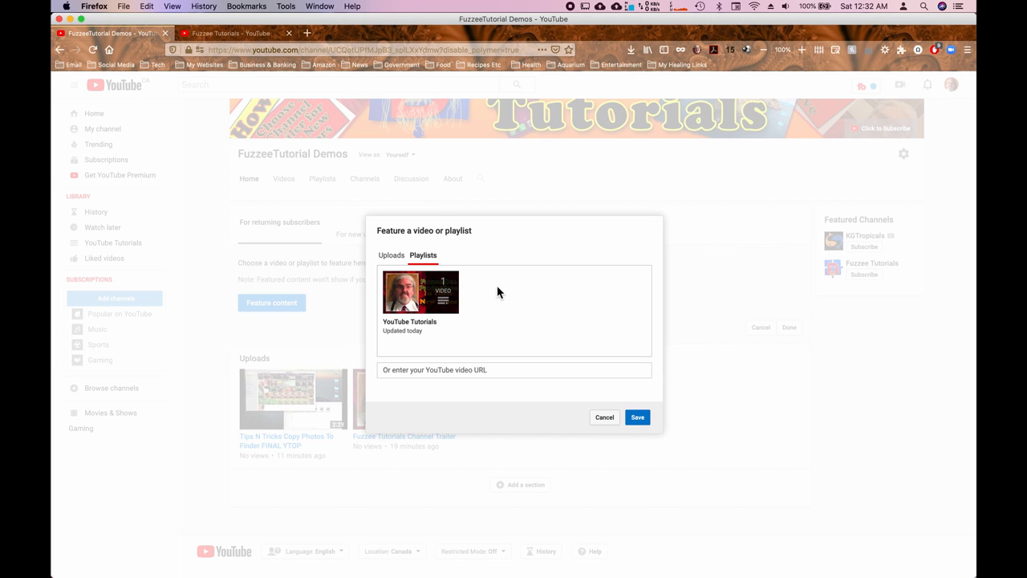
pyautogui.click(436, 288)
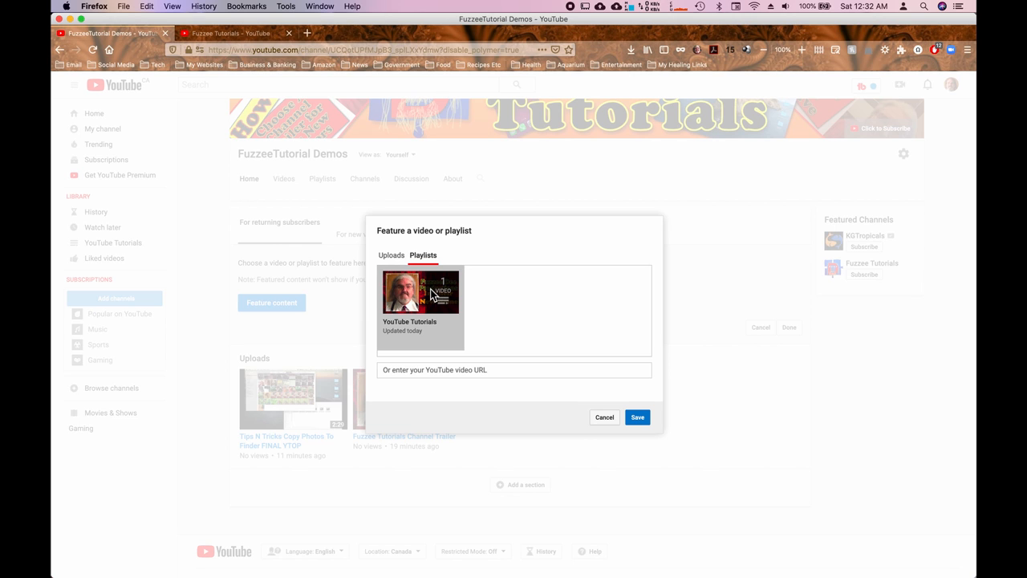
pyautogui.click(640, 421)
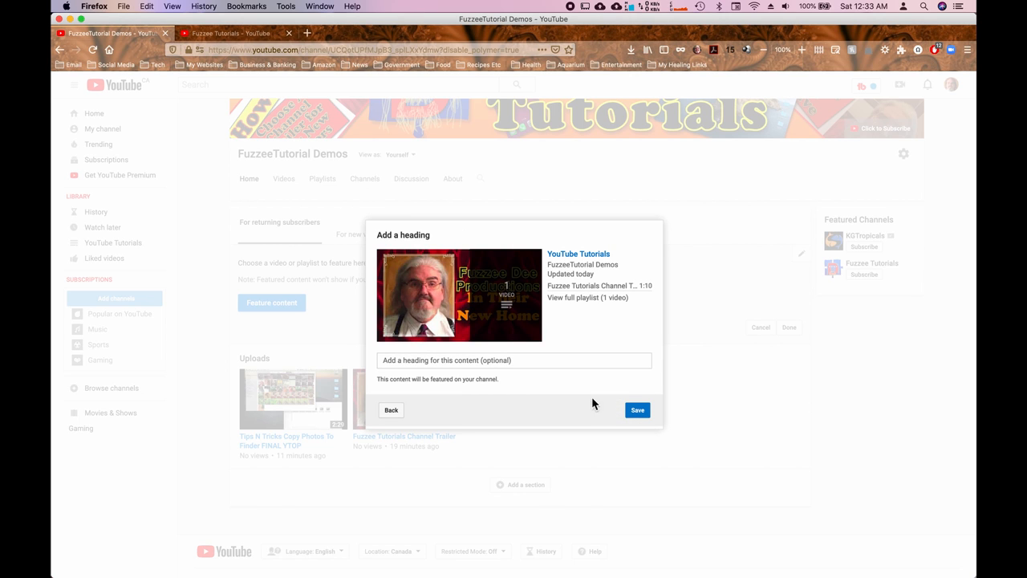
pyautogui.click(639, 411)
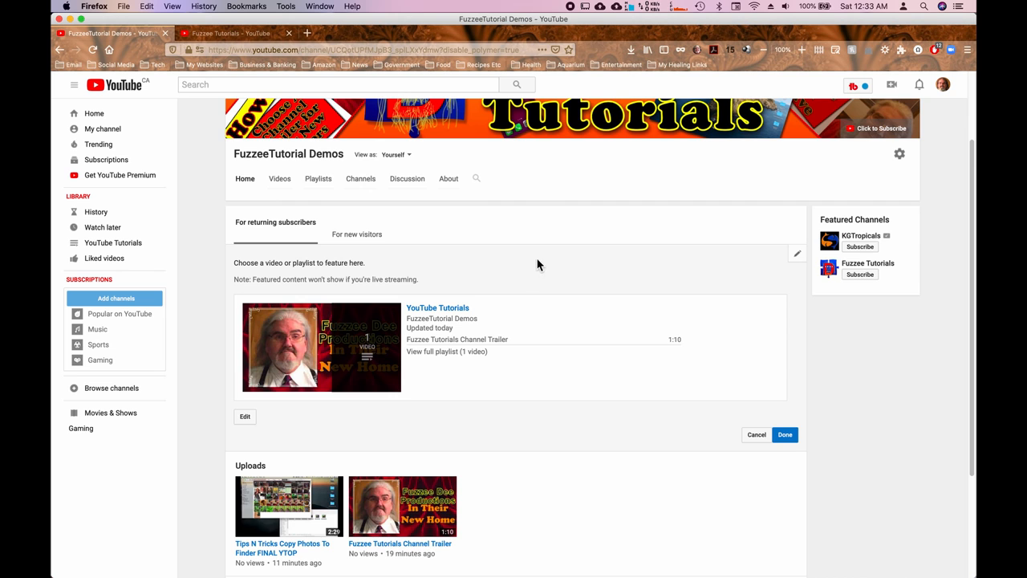
pyautogui.scroll(-3, 509, 268)
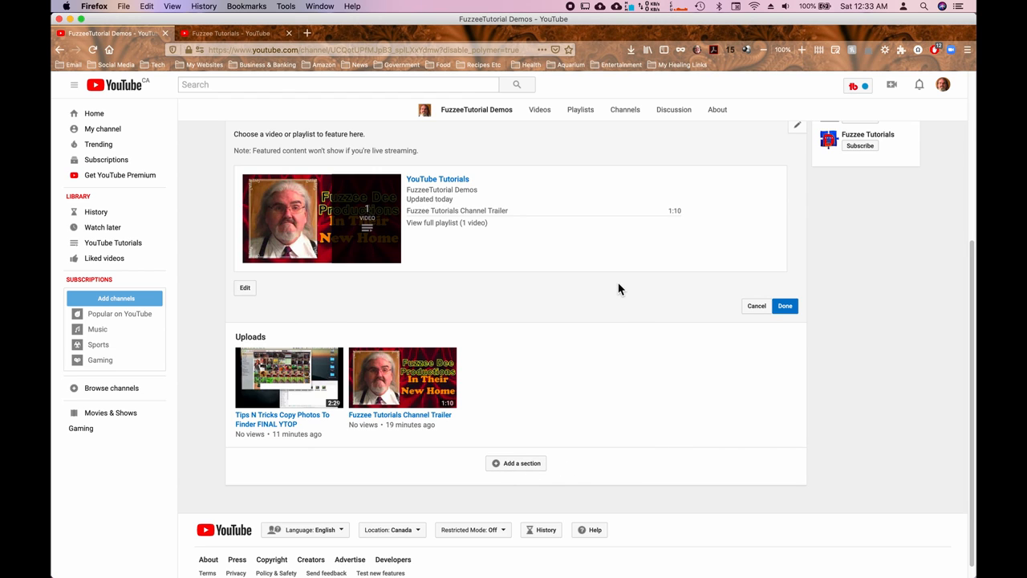
pyautogui.click(786, 308)
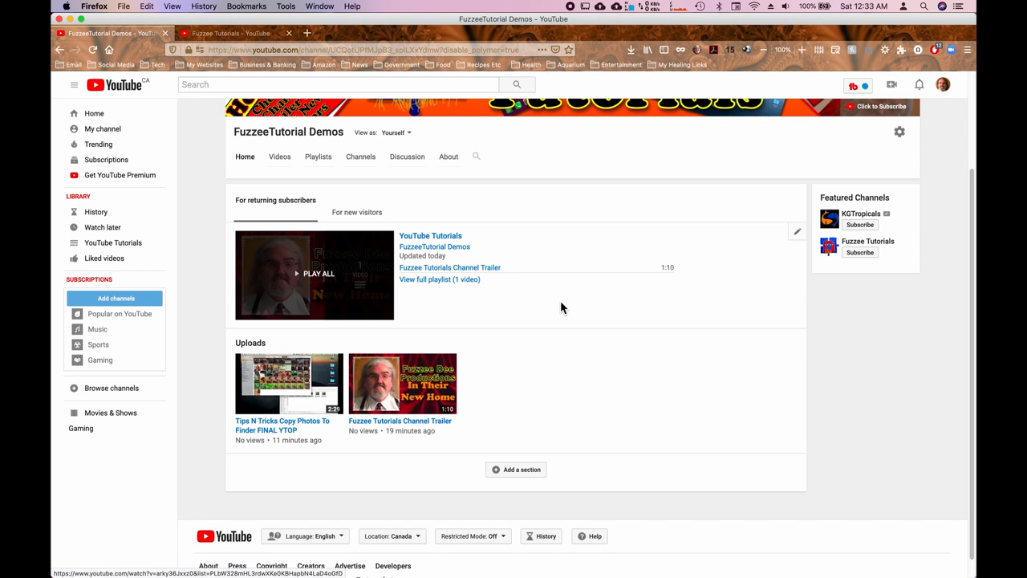
# Step: Add a Created playlists section in Vertical list layout to the channel home and move it above the Uploads section
pyautogui.click(529, 475)
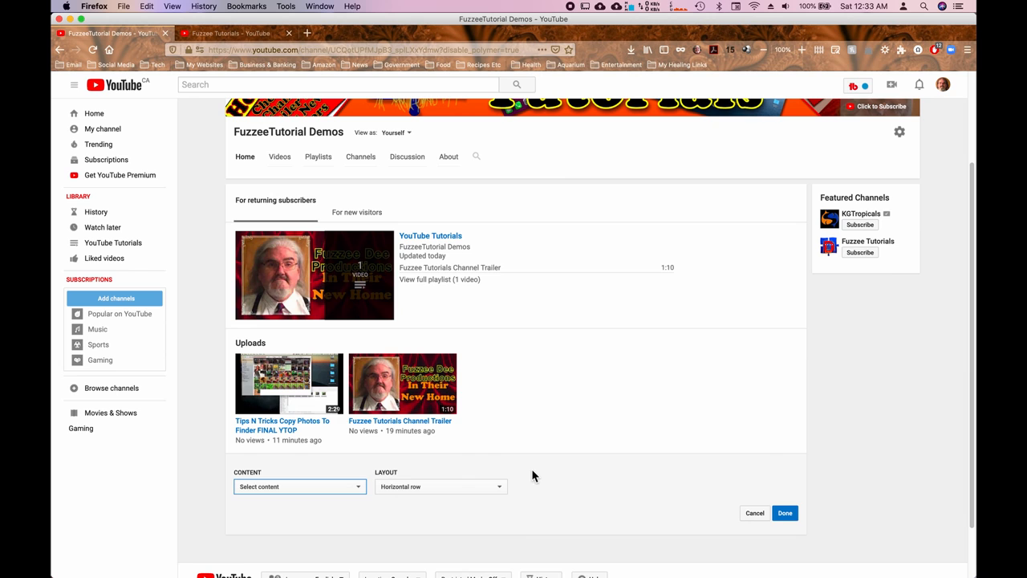
pyautogui.click(359, 491)
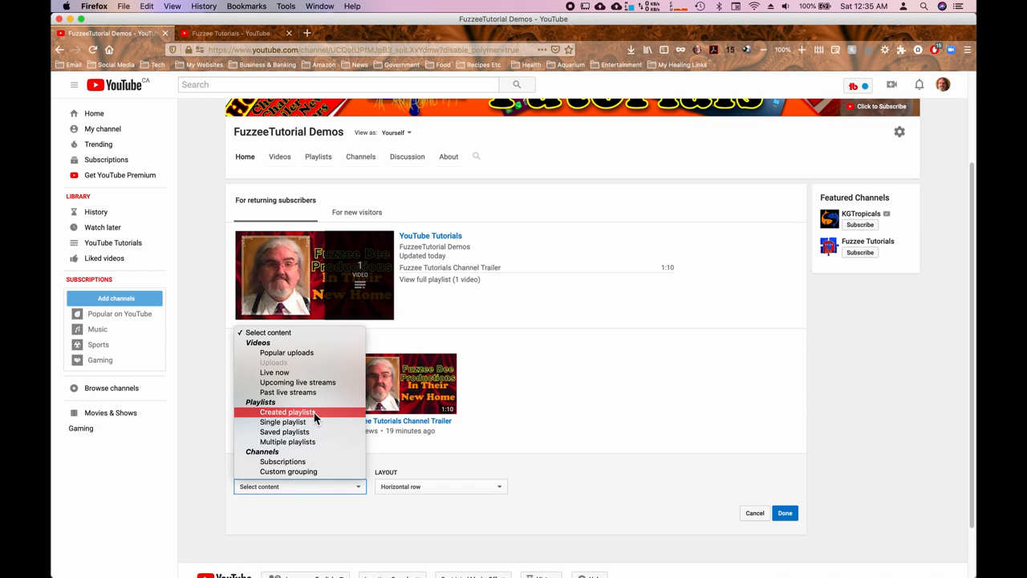
pyautogui.click(314, 413)
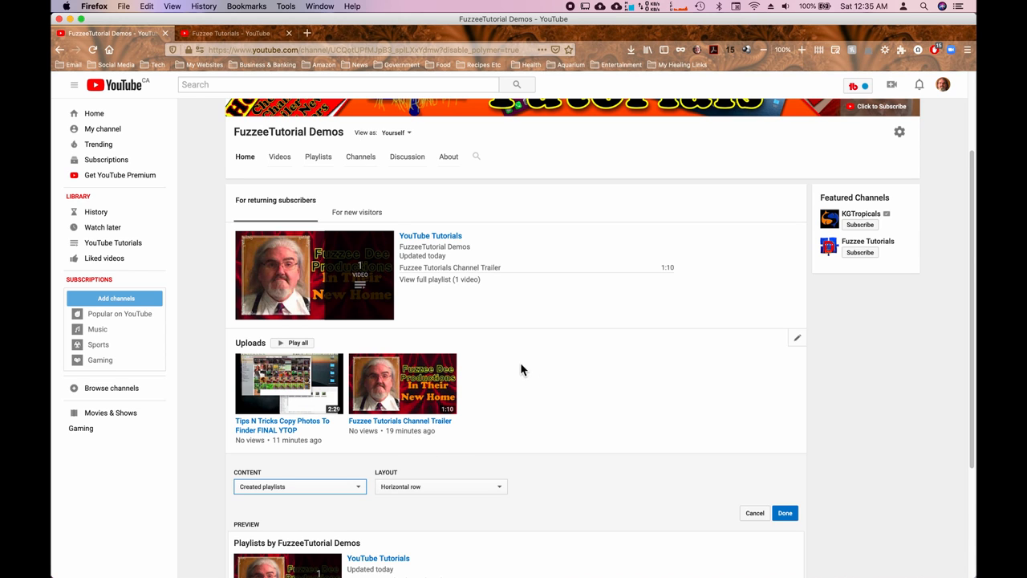
pyautogui.scroll(-1, 521, 359)
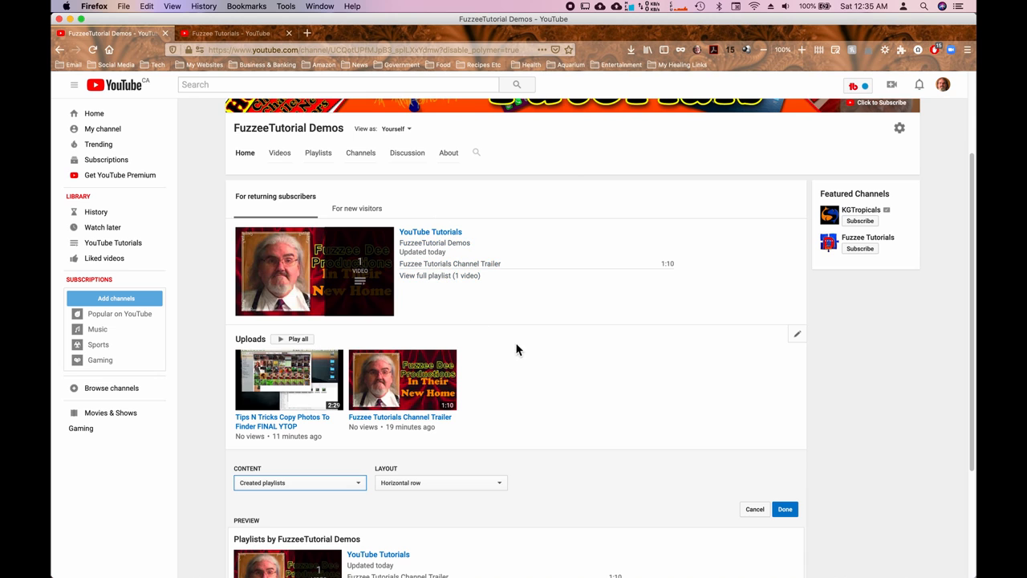
pyautogui.scroll(-4, 514, 392)
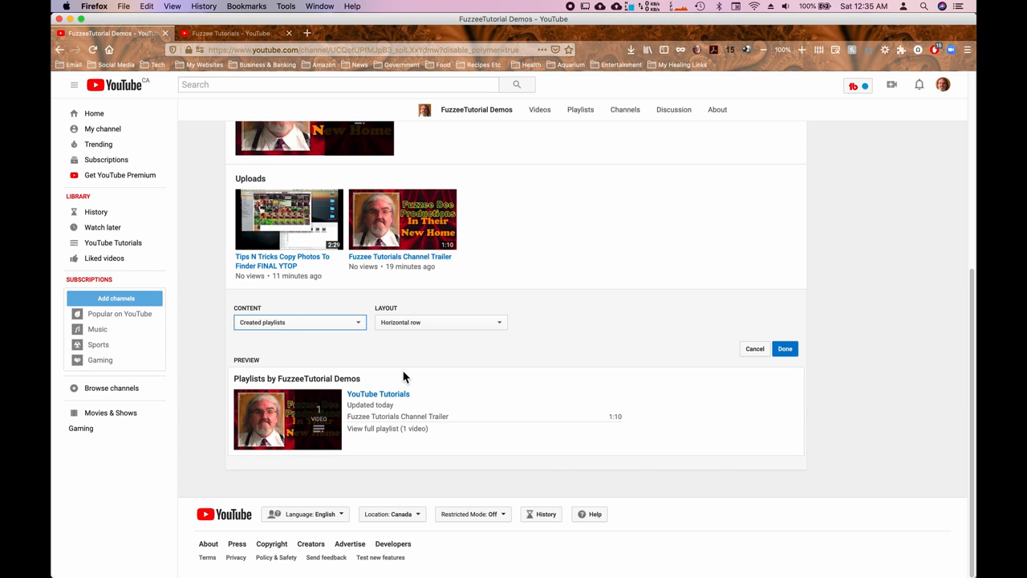
pyautogui.click(501, 324)
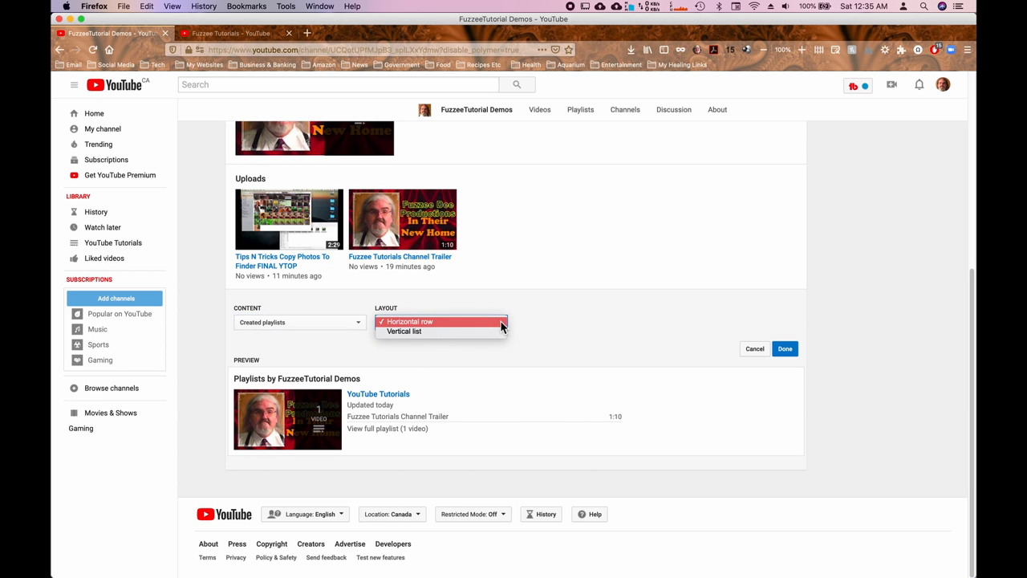
pyautogui.click(457, 332)
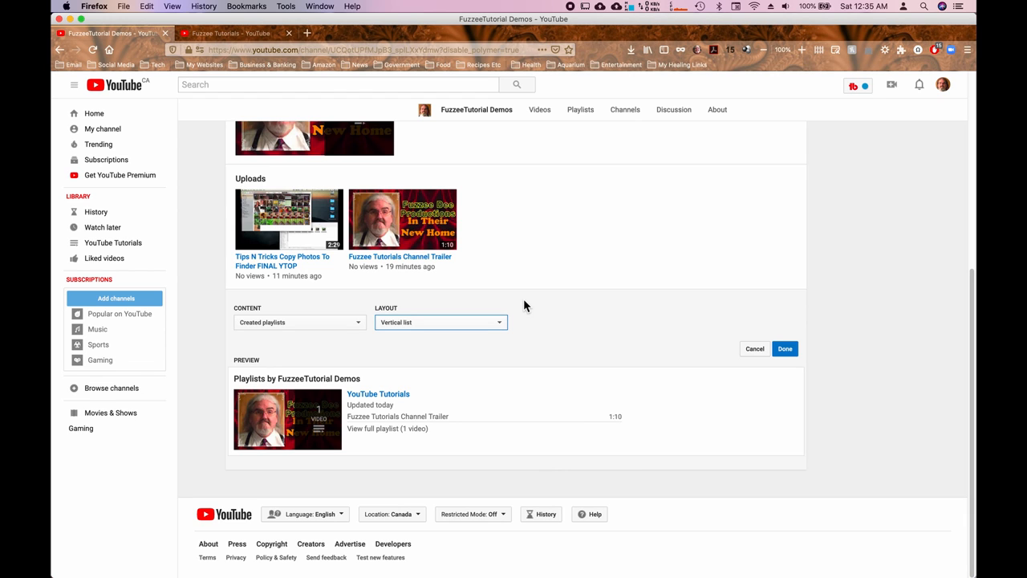
pyautogui.click(786, 348)
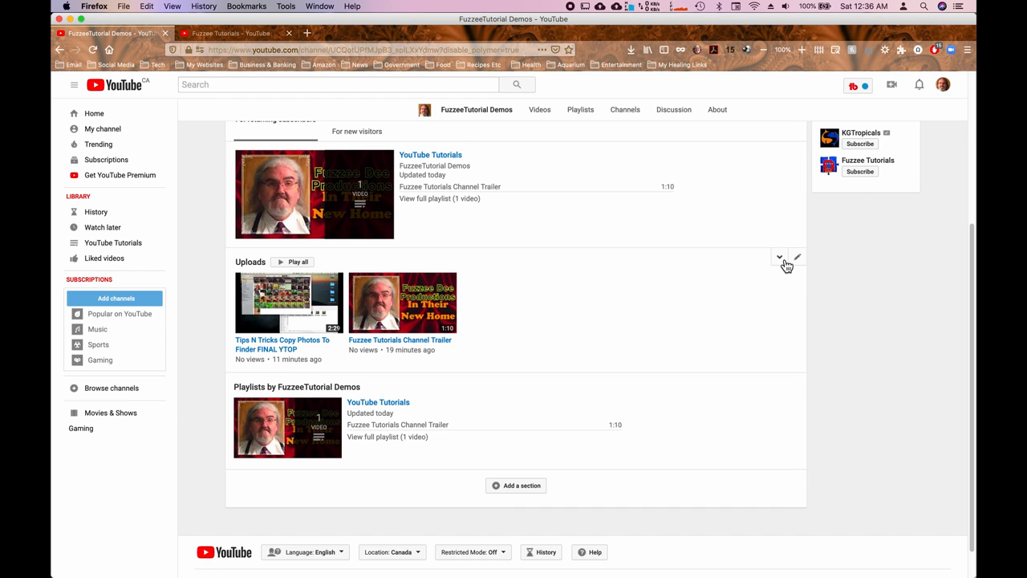
pyautogui.click(783, 388)
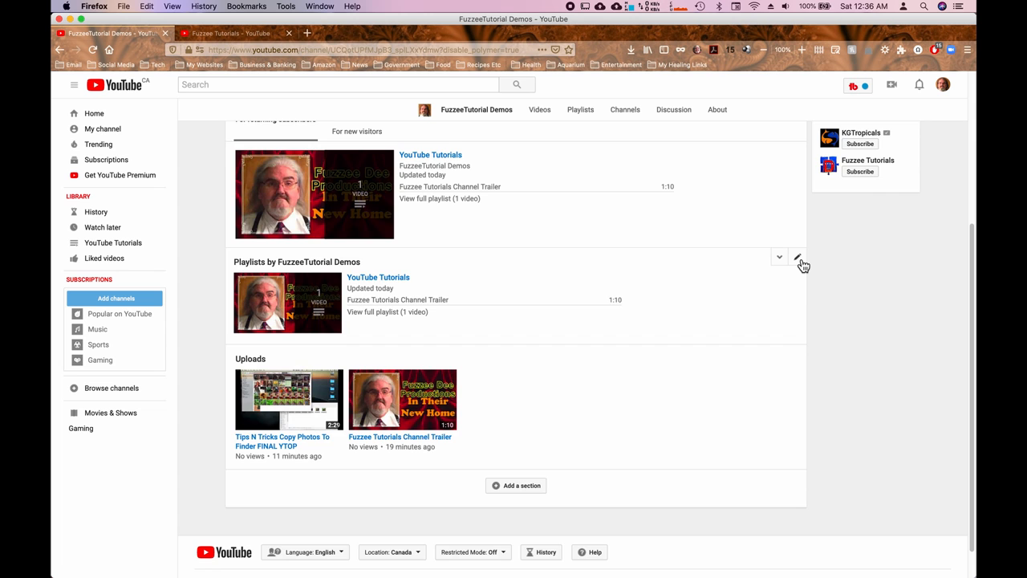
# Step: Preview the channel page as a new visitor, closing the Channelytics overview and pausing the trailer
pyautogui.scroll(5, 506, 241)
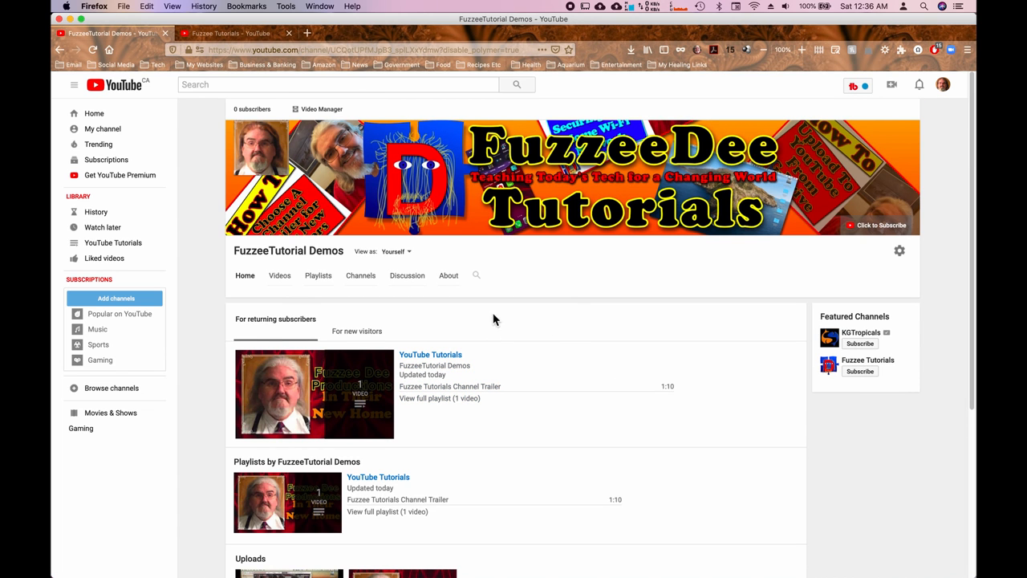
pyautogui.click(415, 259)
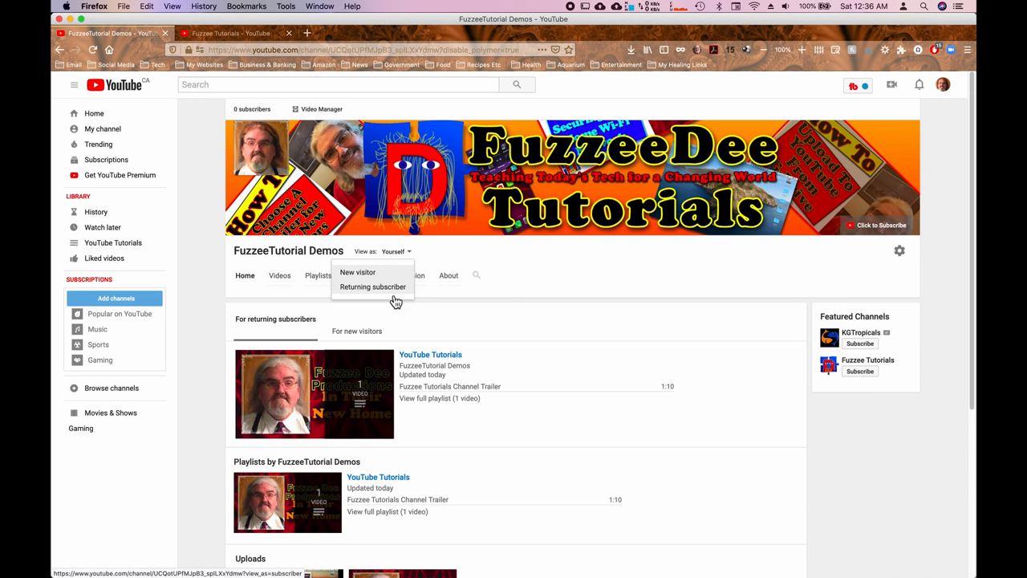
pyautogui.click(484, 252)
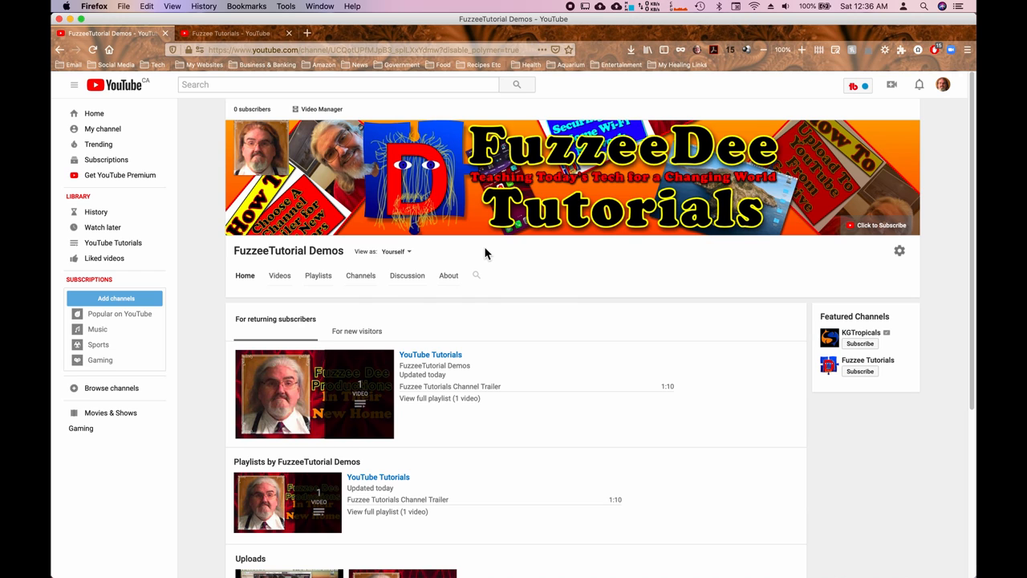
pyautogui.click(411, 254)
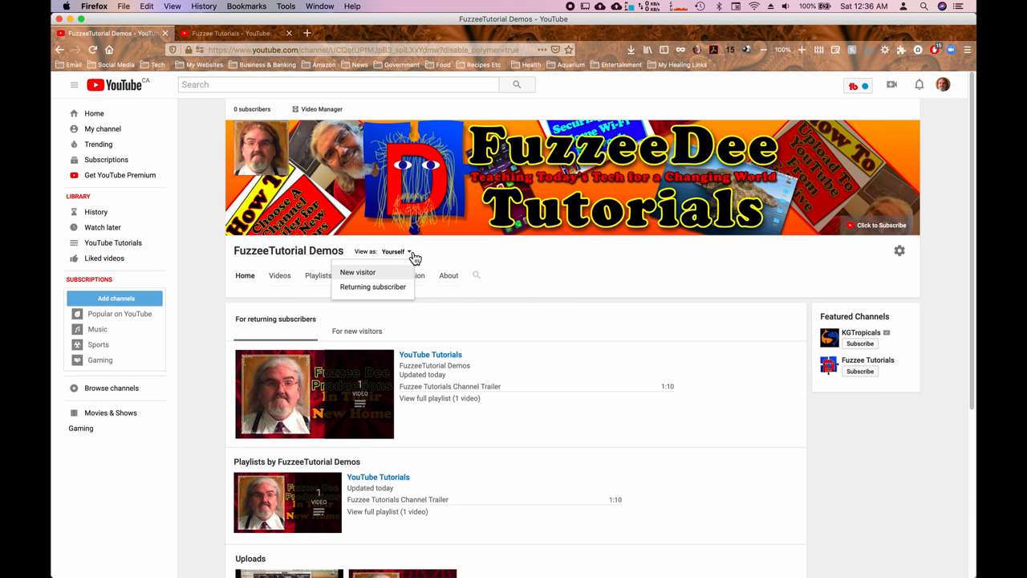
pyautogui.click(374, 279)
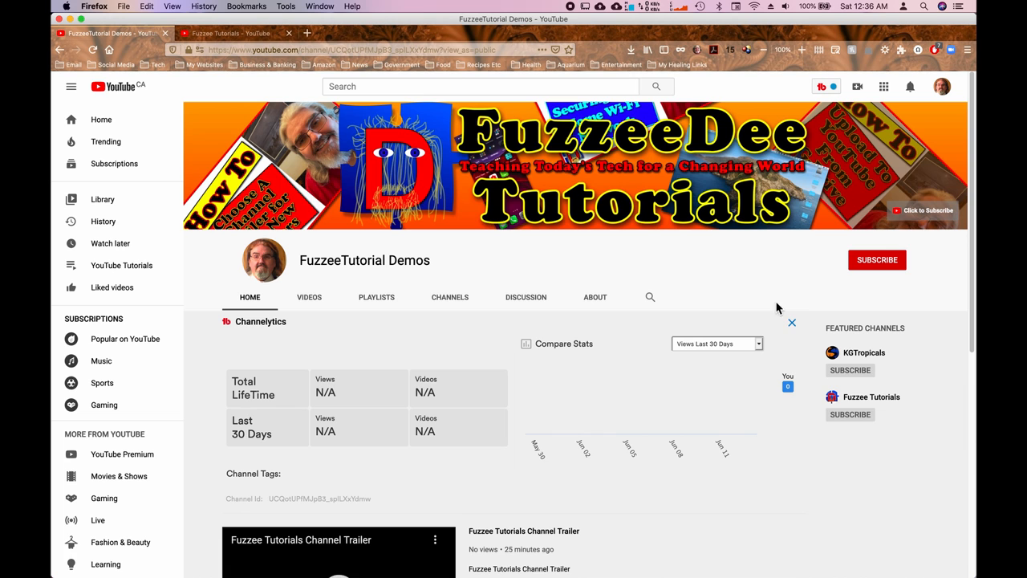
pyautogui.click(792, 326)
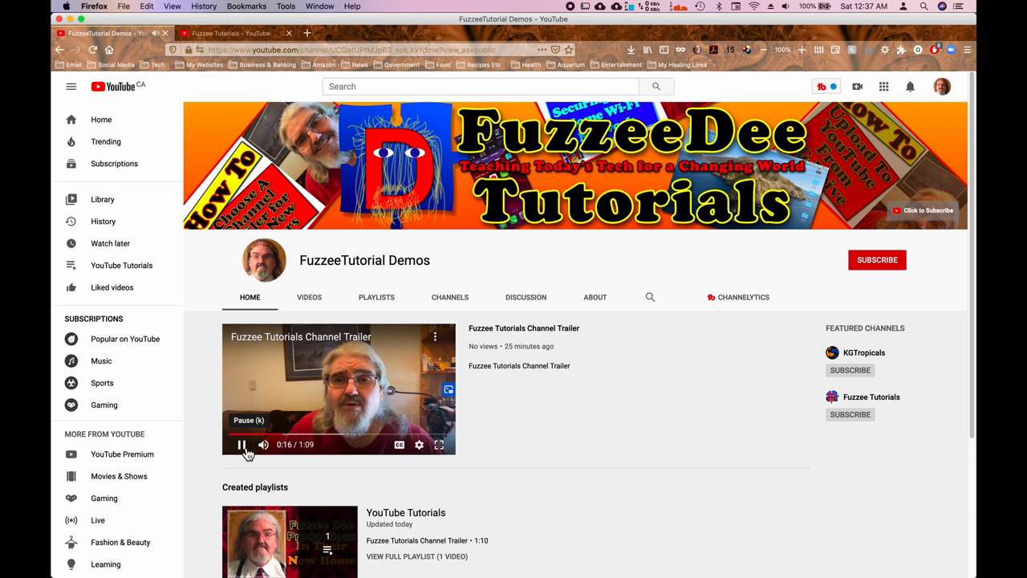
pyautogui.click(243, 445)
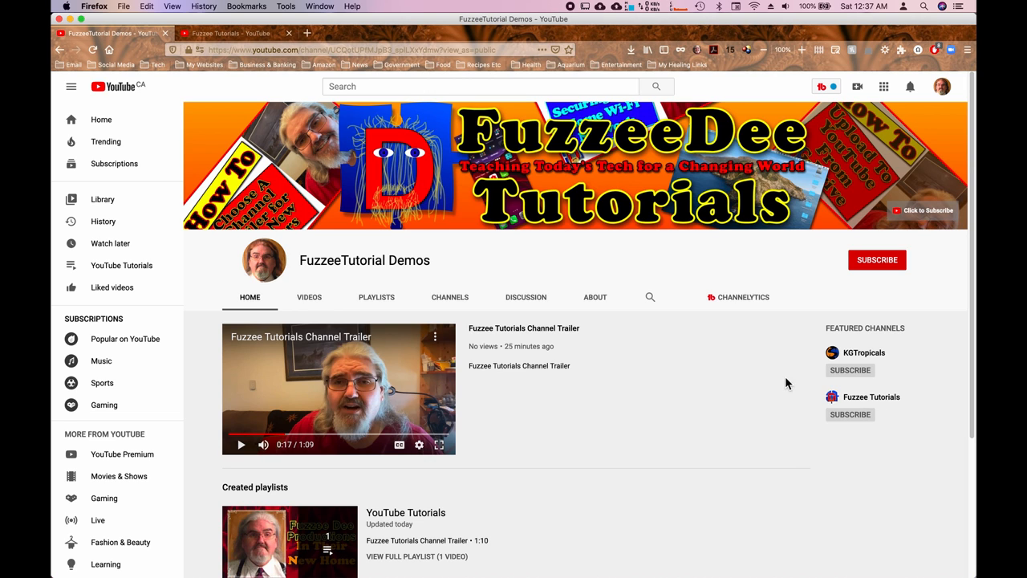
# Step: Open the channel settings in YouTube Studio and set the default currency to CAD — Canadian Dollar
pyautogui.click(942, 89)
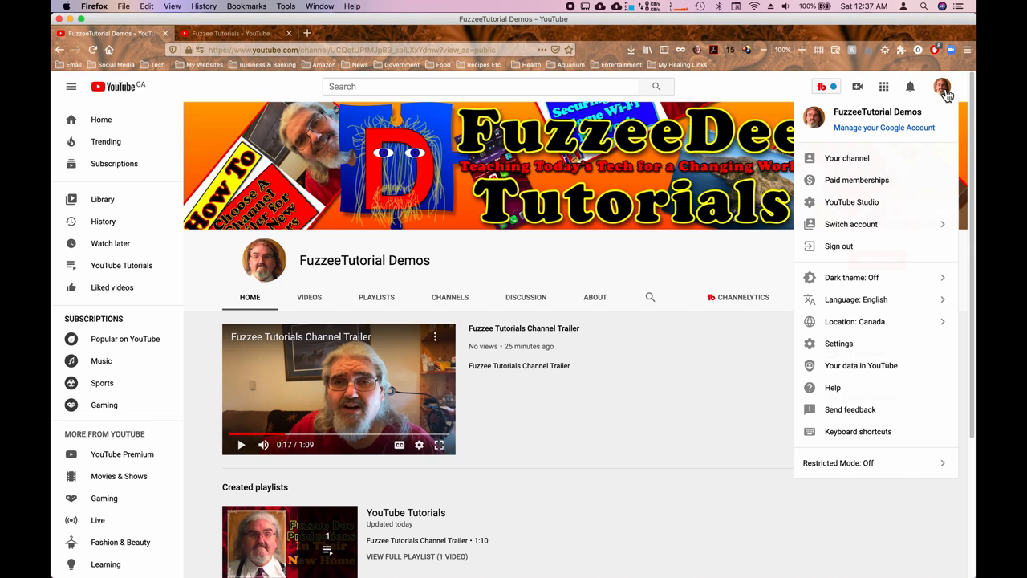
pyautogui.click(871, 208)
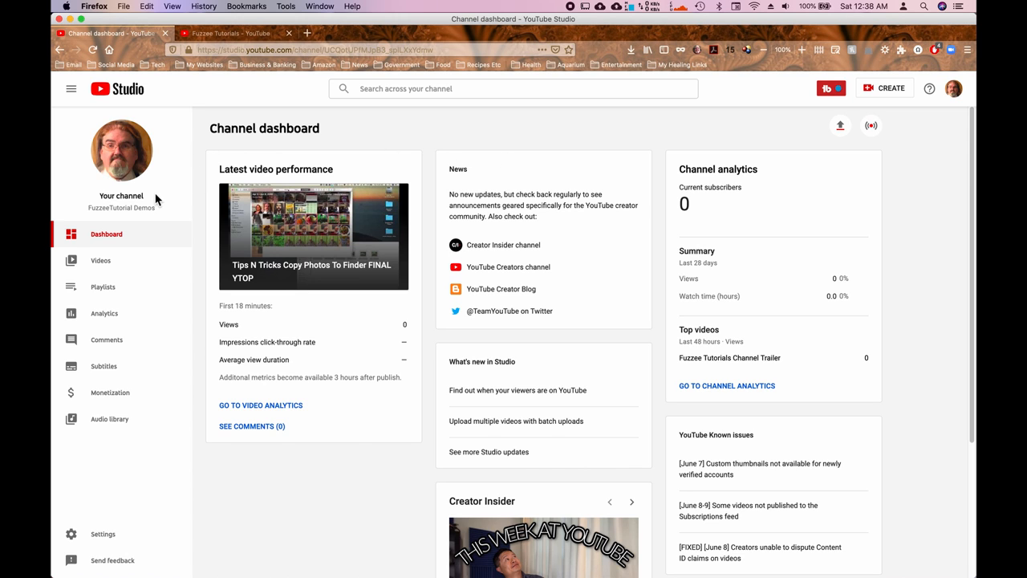
pyautogui.click(107, 543)
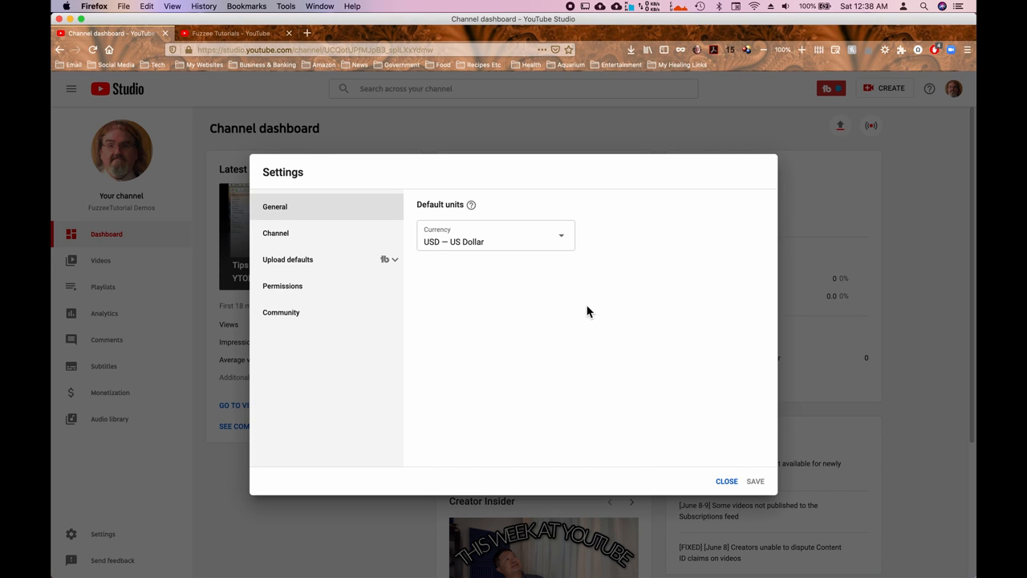
pyautogui.click(566, 240)
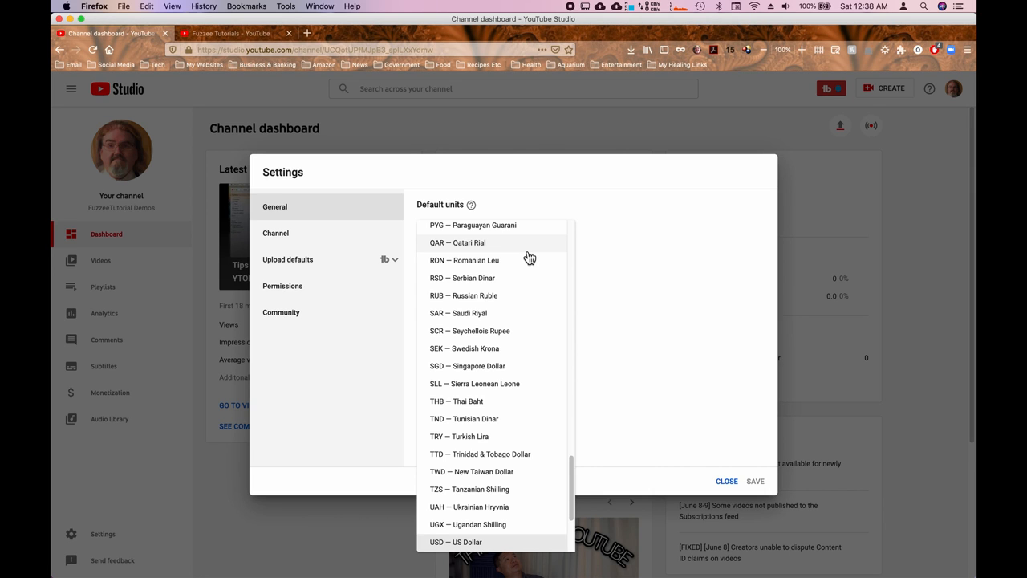
pyautogui.press('c')
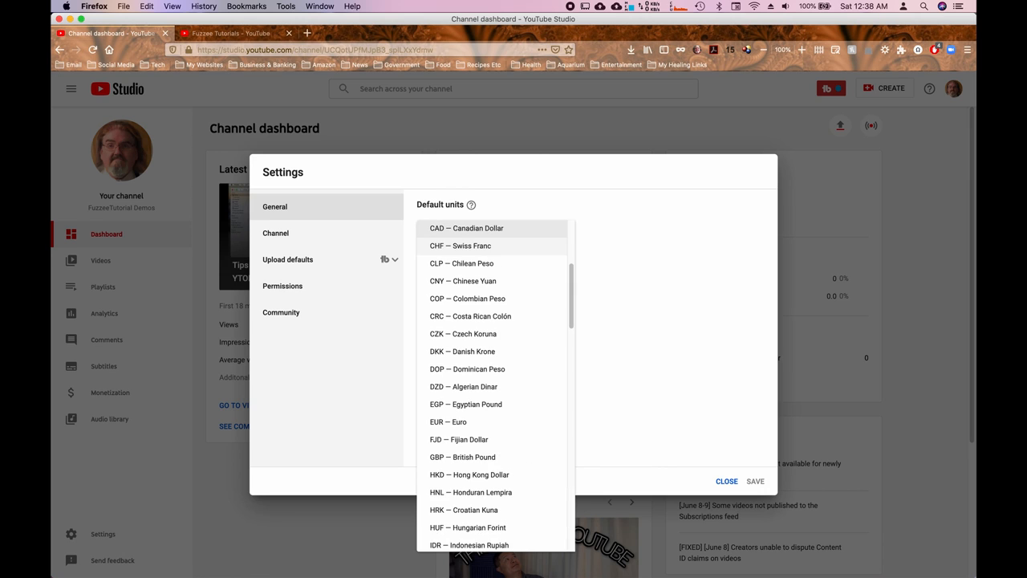
pyautogui.click(502, 232)
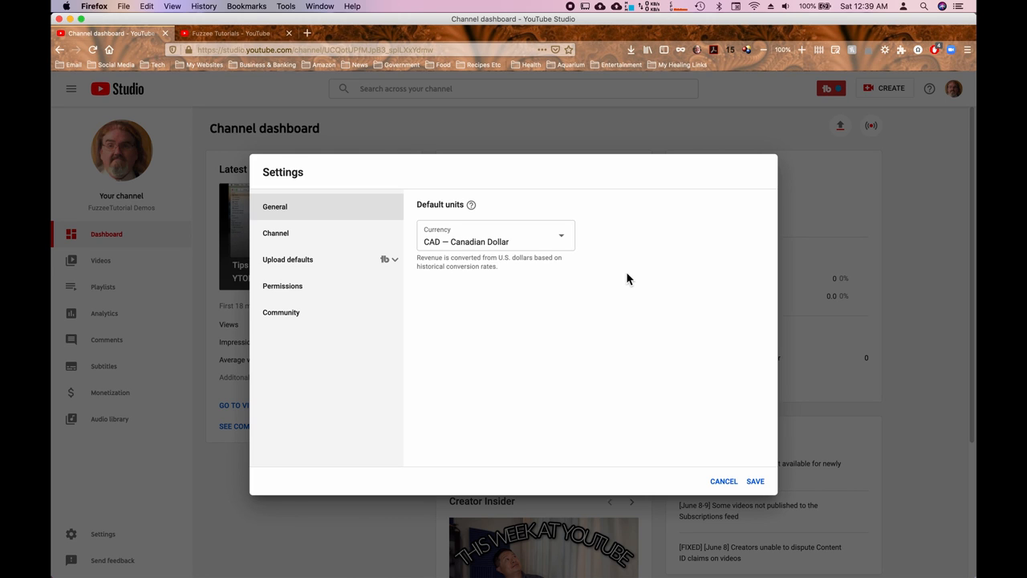
# Step: Set the channel as not made for kids, and review its other advanced settings and the video watermark option
pyautogui.click(285, 240)
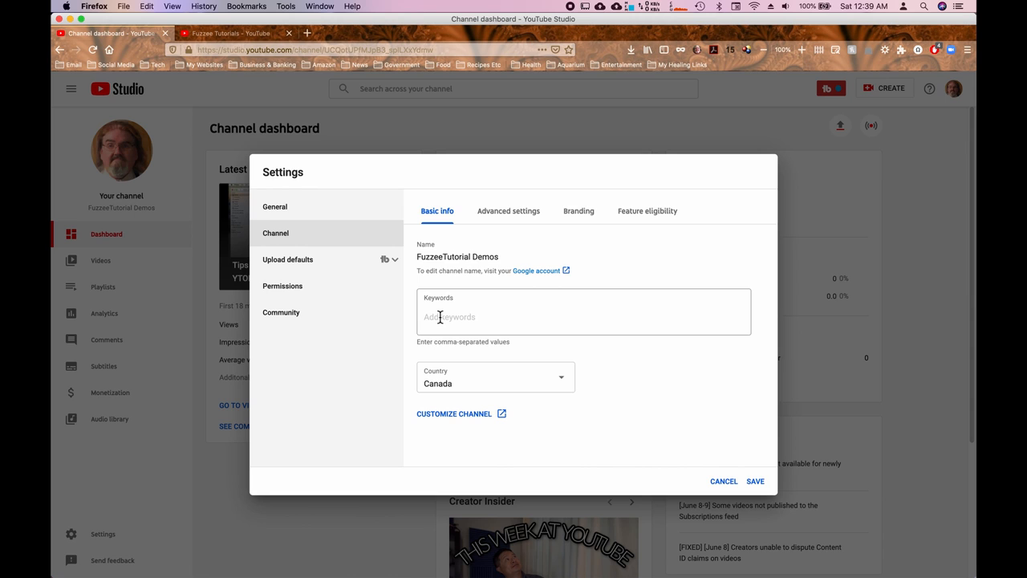
pyautogui.click(514, 217)
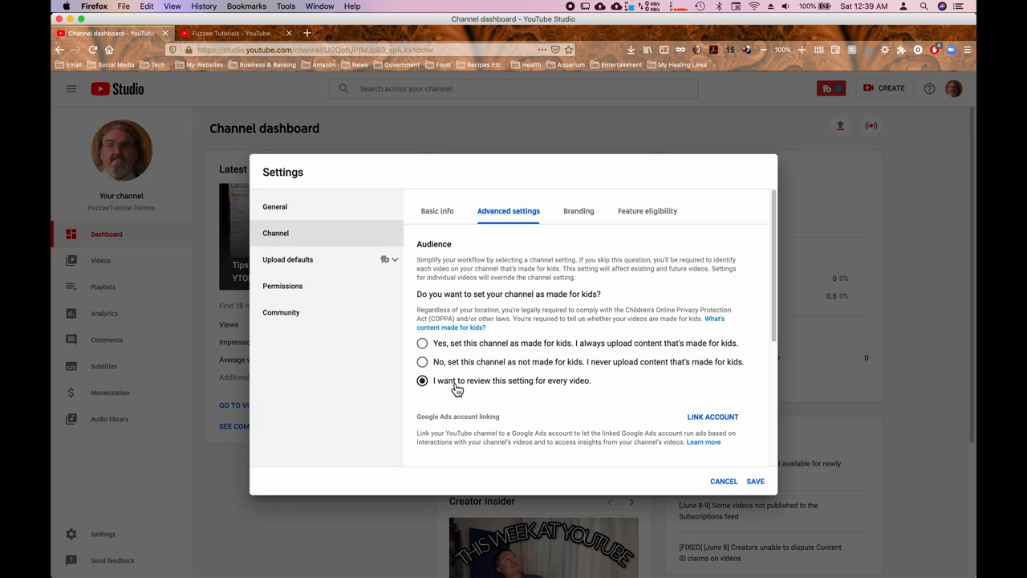
pyautogui.click(424, 362)
pyautogui.scroll(-5, 642, 361)
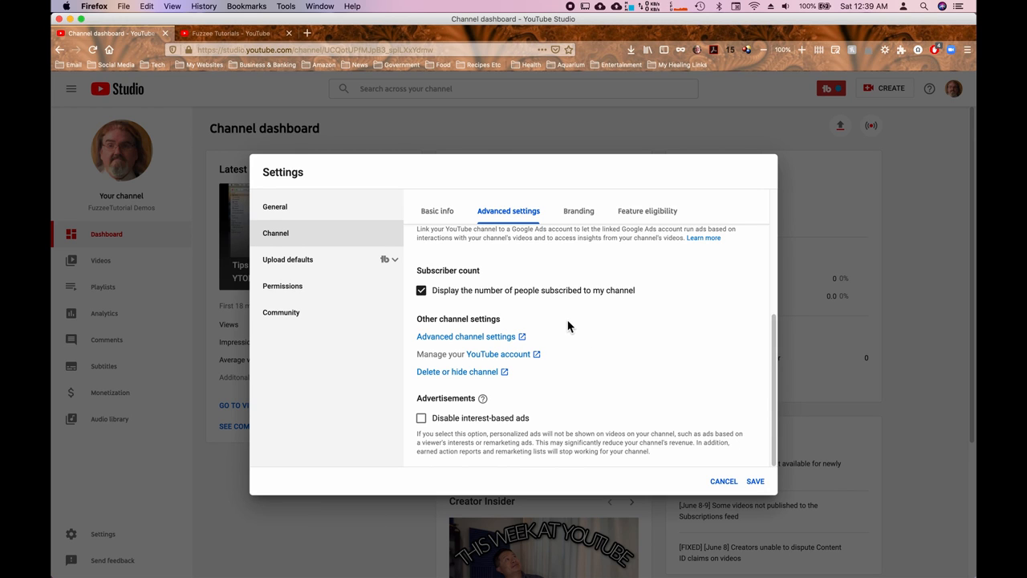
pyautogui.click(578, 211)
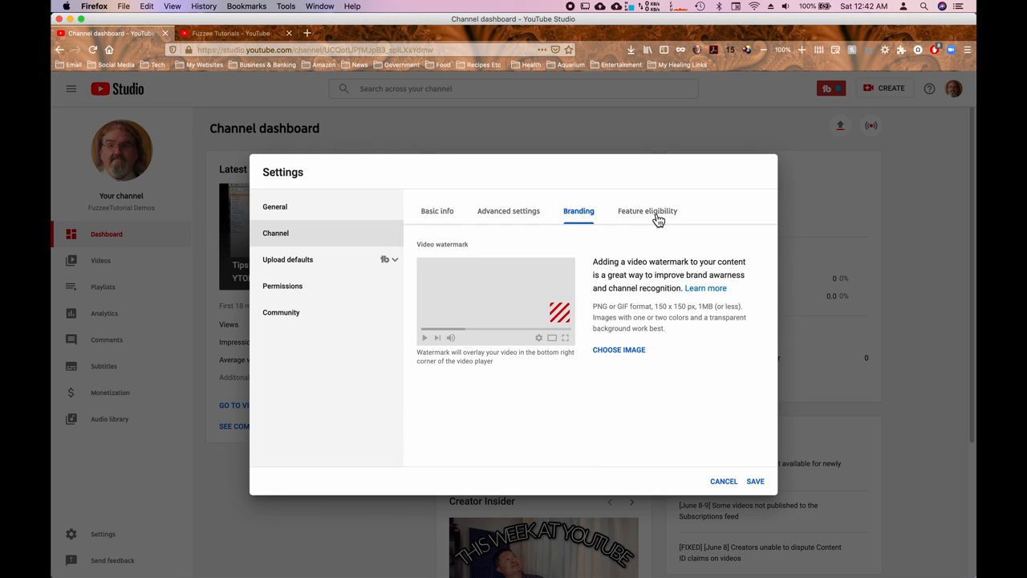
# Step: Set the default visibility for uploads to Private and review the advanced upload defaults
pyautogui.click(311, 268)
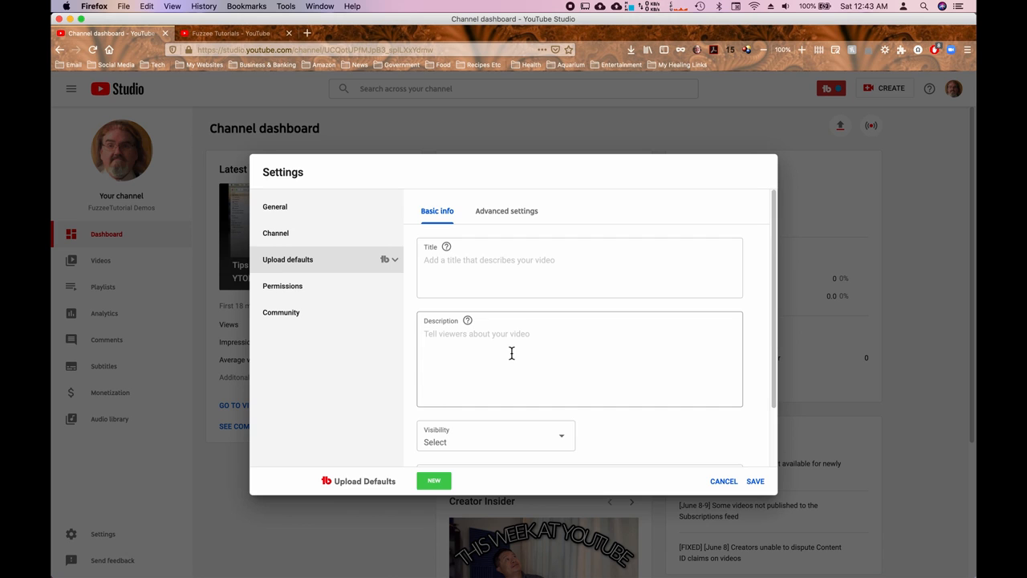
pyautogui.scroll(-2, 516, 340)
pyautogui.click(568, 376)
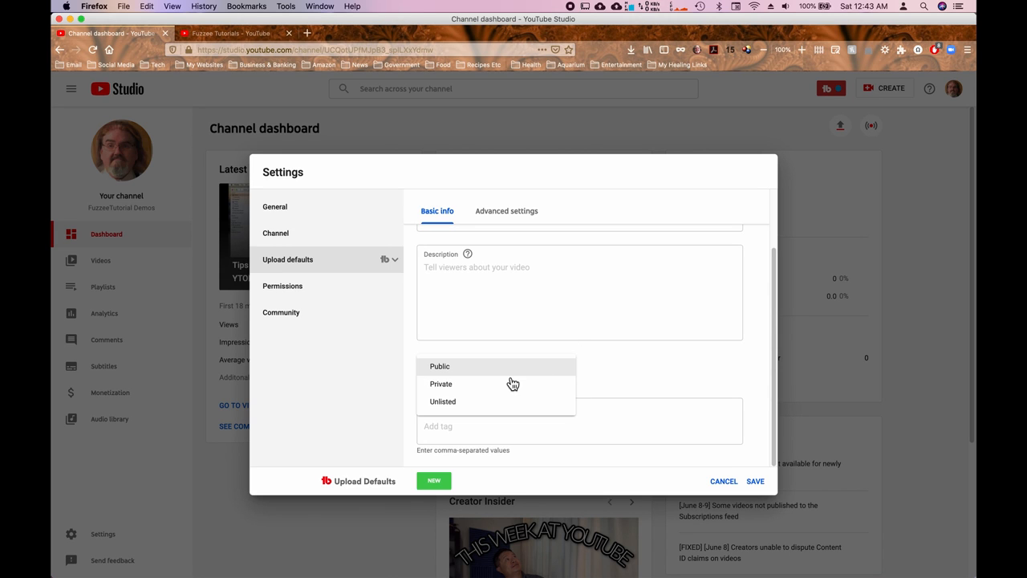
pyautogui.click(454, 391)
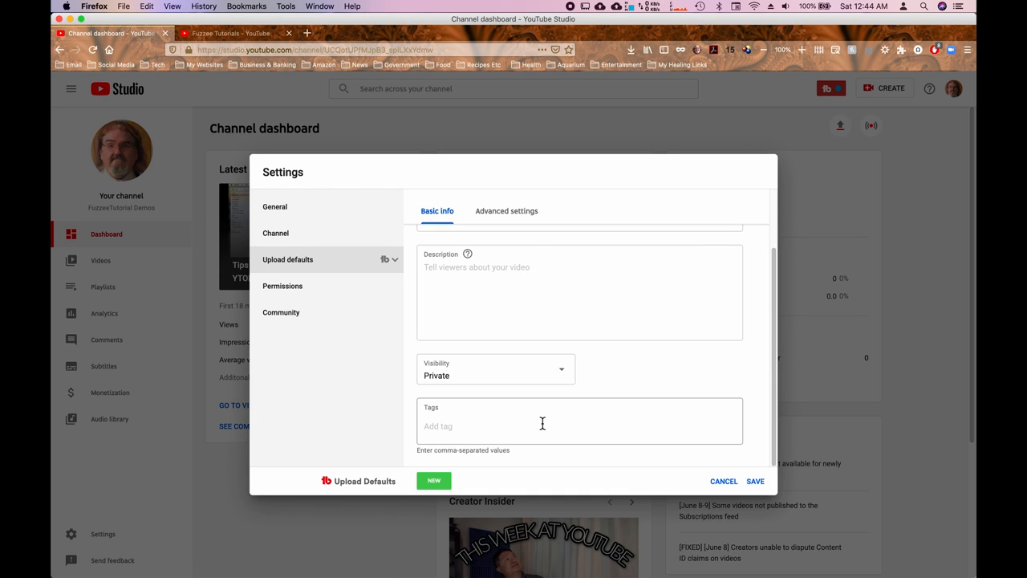
pyautogui.click(508, 215)
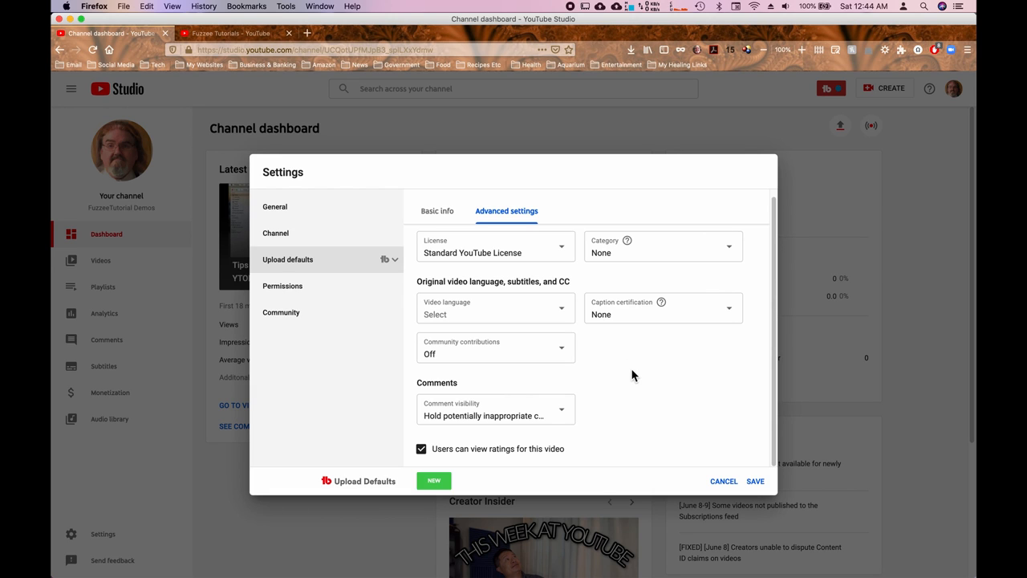
# Step: Review the channel permissions and the community settings for automated filters and comment defaults
pyautogui.click(292, 294)
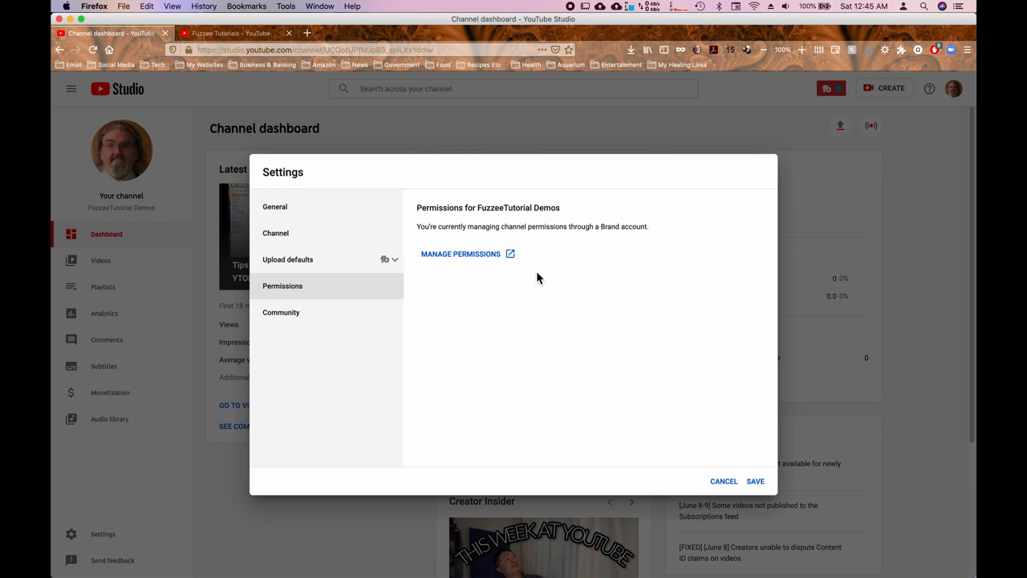
pyautogui.click(294, 320)
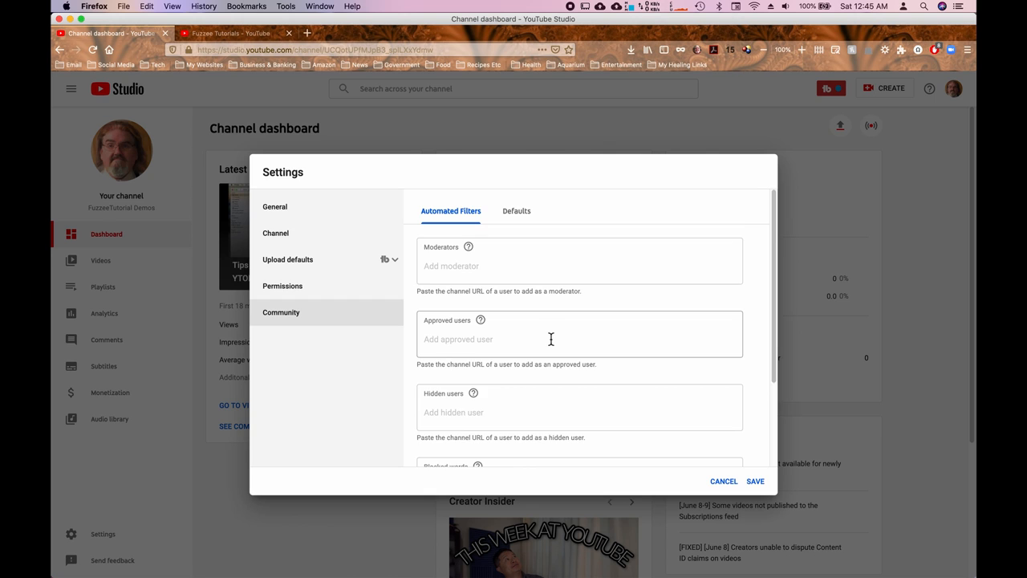
pyautogui.scroll(-1, 550, 338)
pyautogui.scroll(-3, 550, 337)
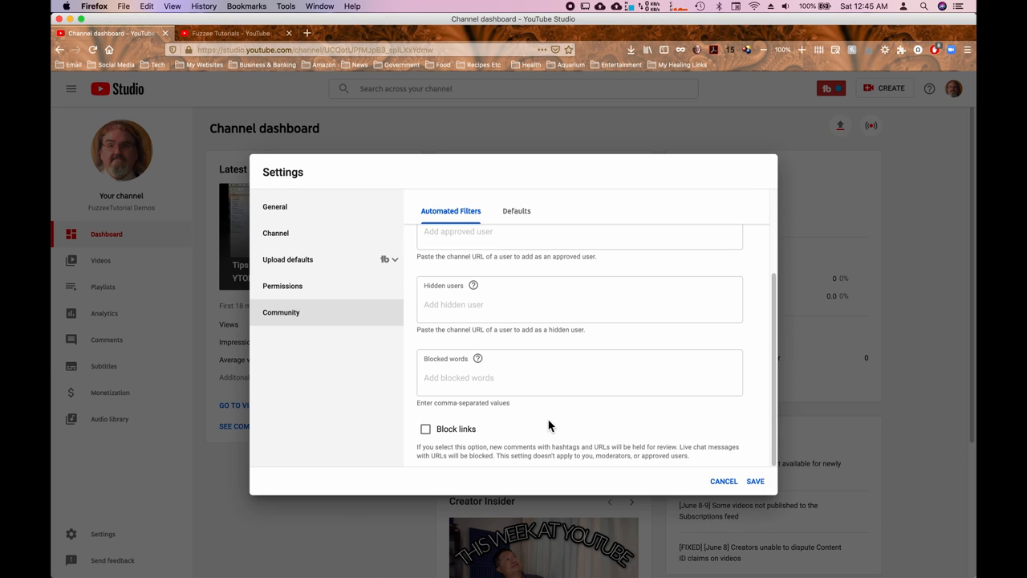
pyautogui.click(519, 214)
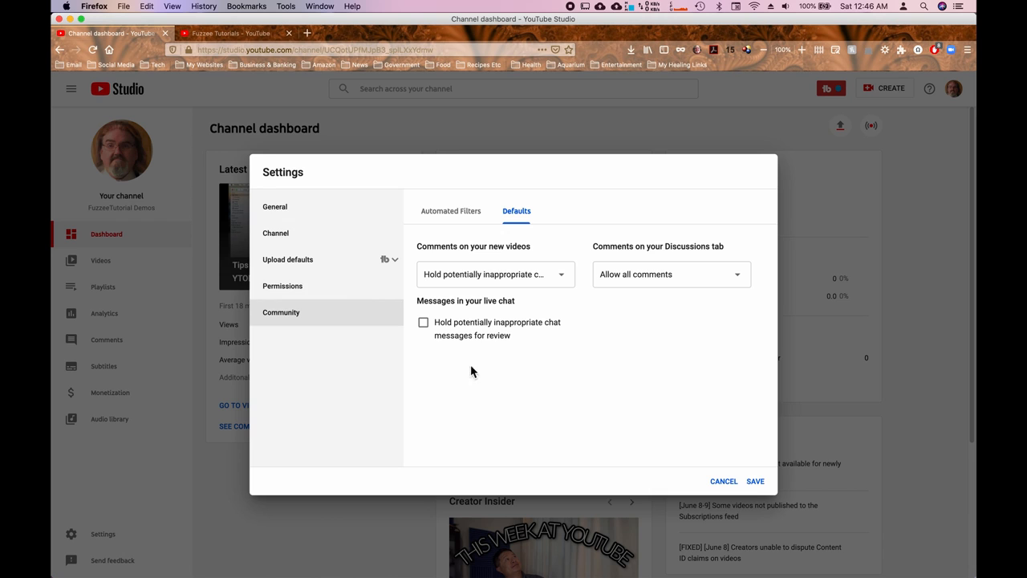
# Step: Check the channel's feature eligibility and save the channel settings
pyautogui.click(294, 240)
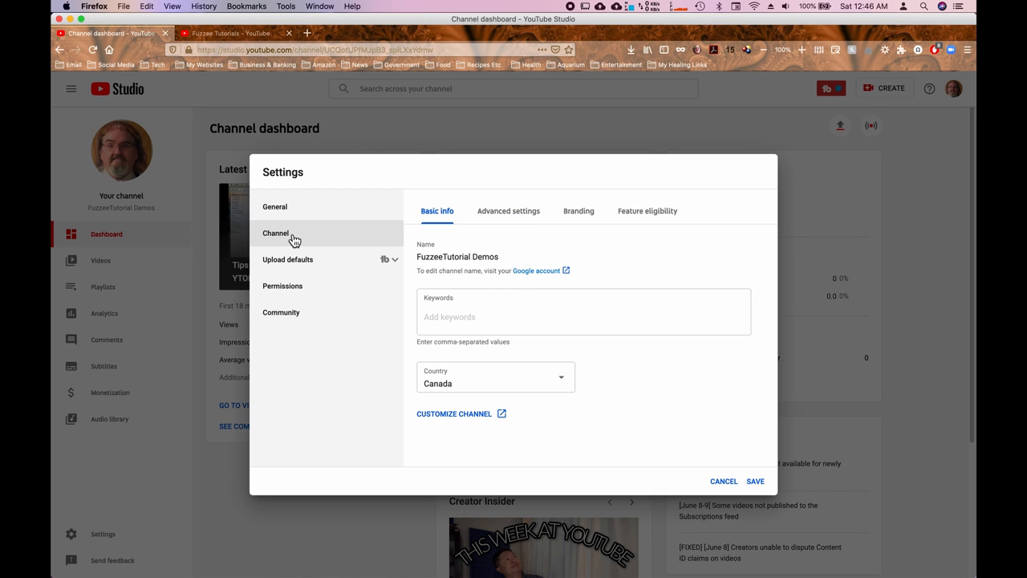
pyautogui.click(651, 215)
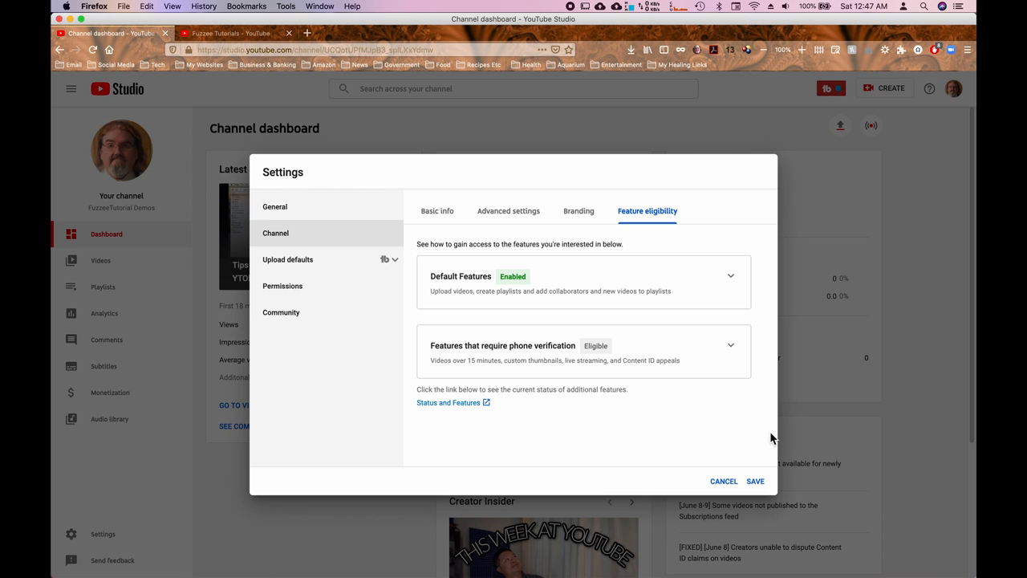
pyautogui.click(758, 483)
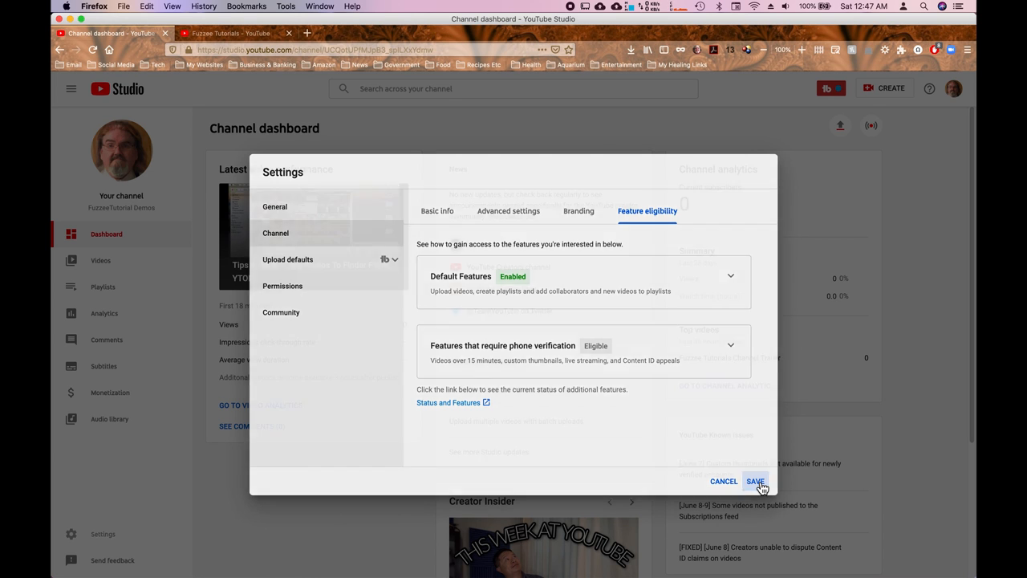